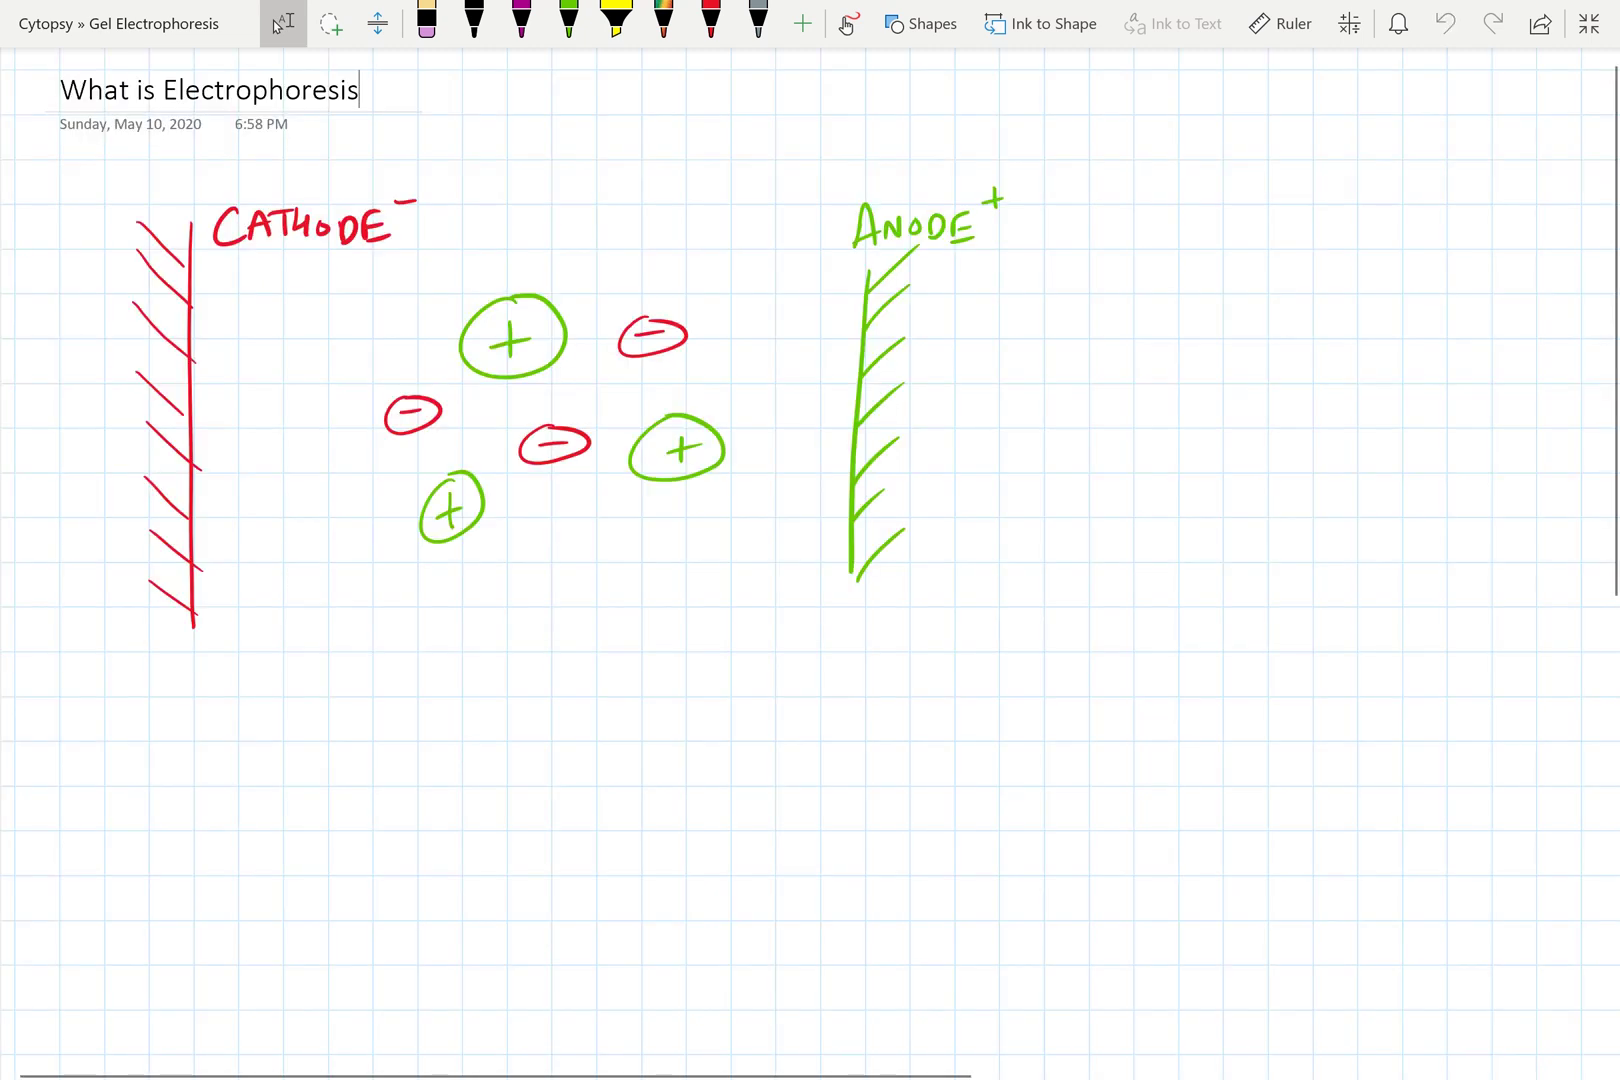
{"action": "left_click", "coordinate": [1167, 700]}
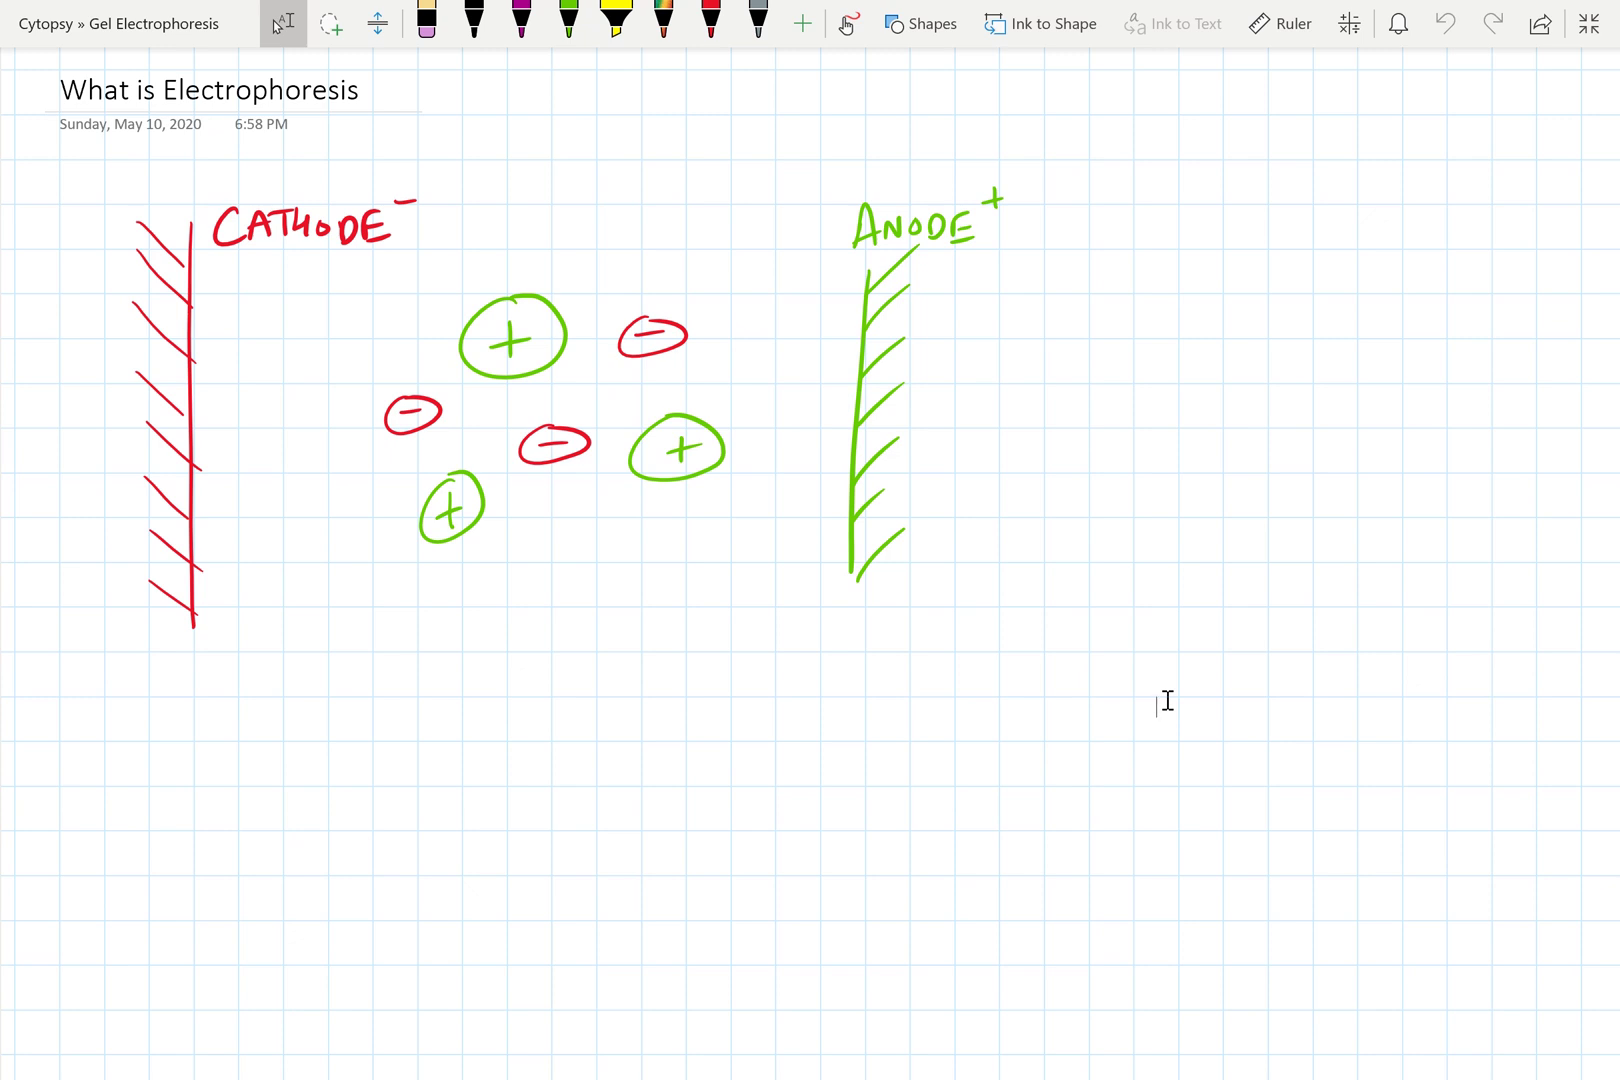
{"action": "key", "text": "alt+d"}
{"action": "key", "text": "l"}
{"action": "mouse_move", "coordinate": [483, 218]}
{"action": "left_mouse_down"}
{"action": "mouse_move", "coordinate": [255, 270]}
{"action": "mouse_move", "coordinate": [470, 175]}
{"action": "left_mouse_up"}
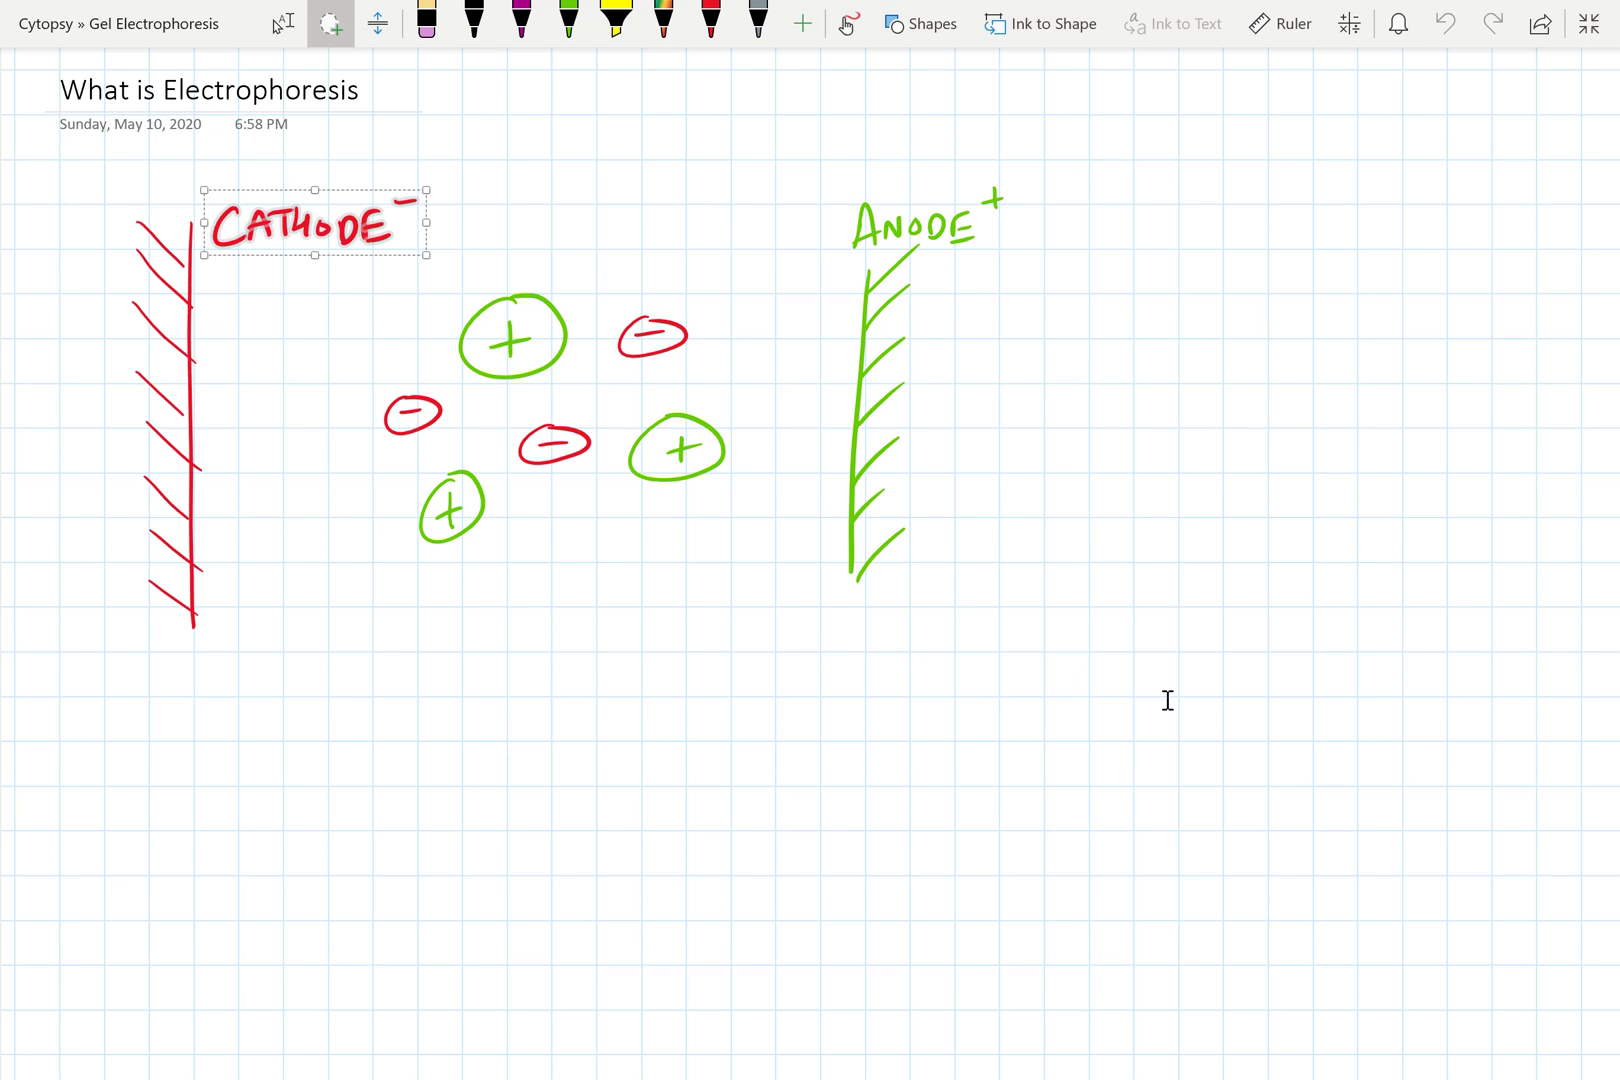
{"action": "key", "text": "Escape"}
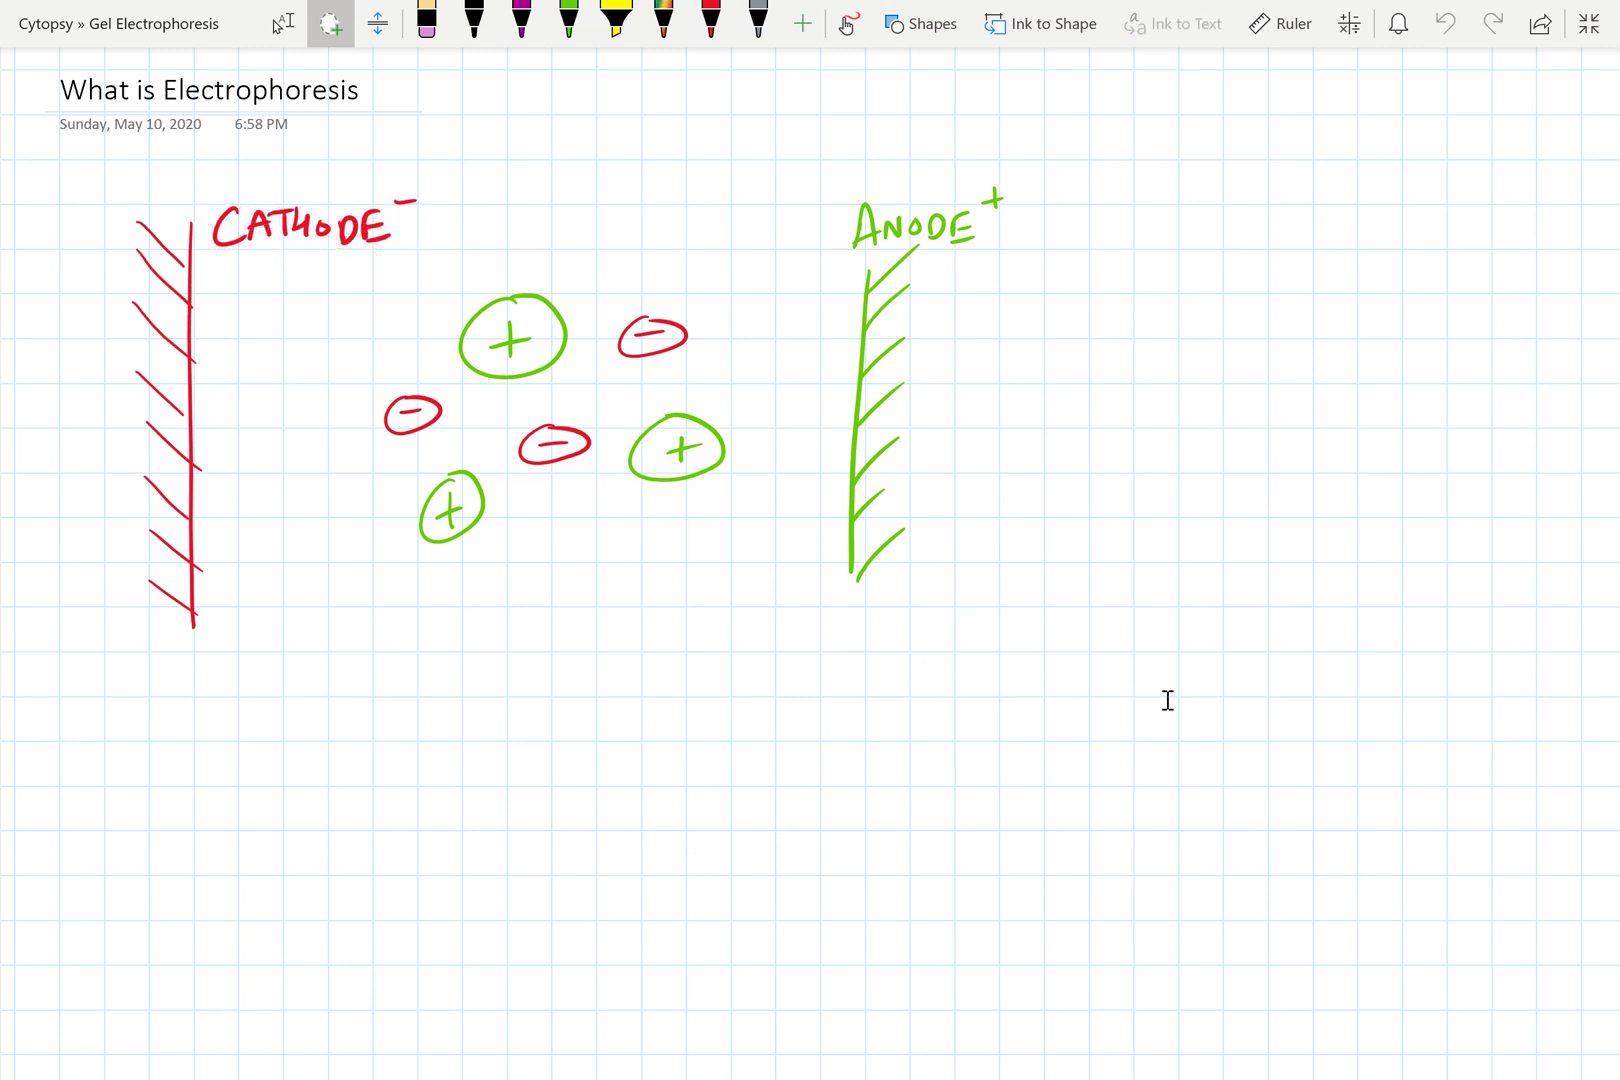
{"action": "mouse_move", "coordinate": [1050, 140]}
{"action": "left_mouse_down"}
{"action": "mouse_move", "coordinate": [790, 250]}
{"action": "mouse_move", "coordinate": [1000, 120]}
{"action": "left_mouse_up"}
{"action": "key", "text": "Escape"}
{"action": "mouse_move", "coordinate": [1028, 172]}
{"action": "left_mouse_down"}
{"action": "mouse_move", "coordinate": [984, 166]}
{"action": "mouse_move", "coordinate": [1030, 178]}
{"action": "left_mouse_up"}
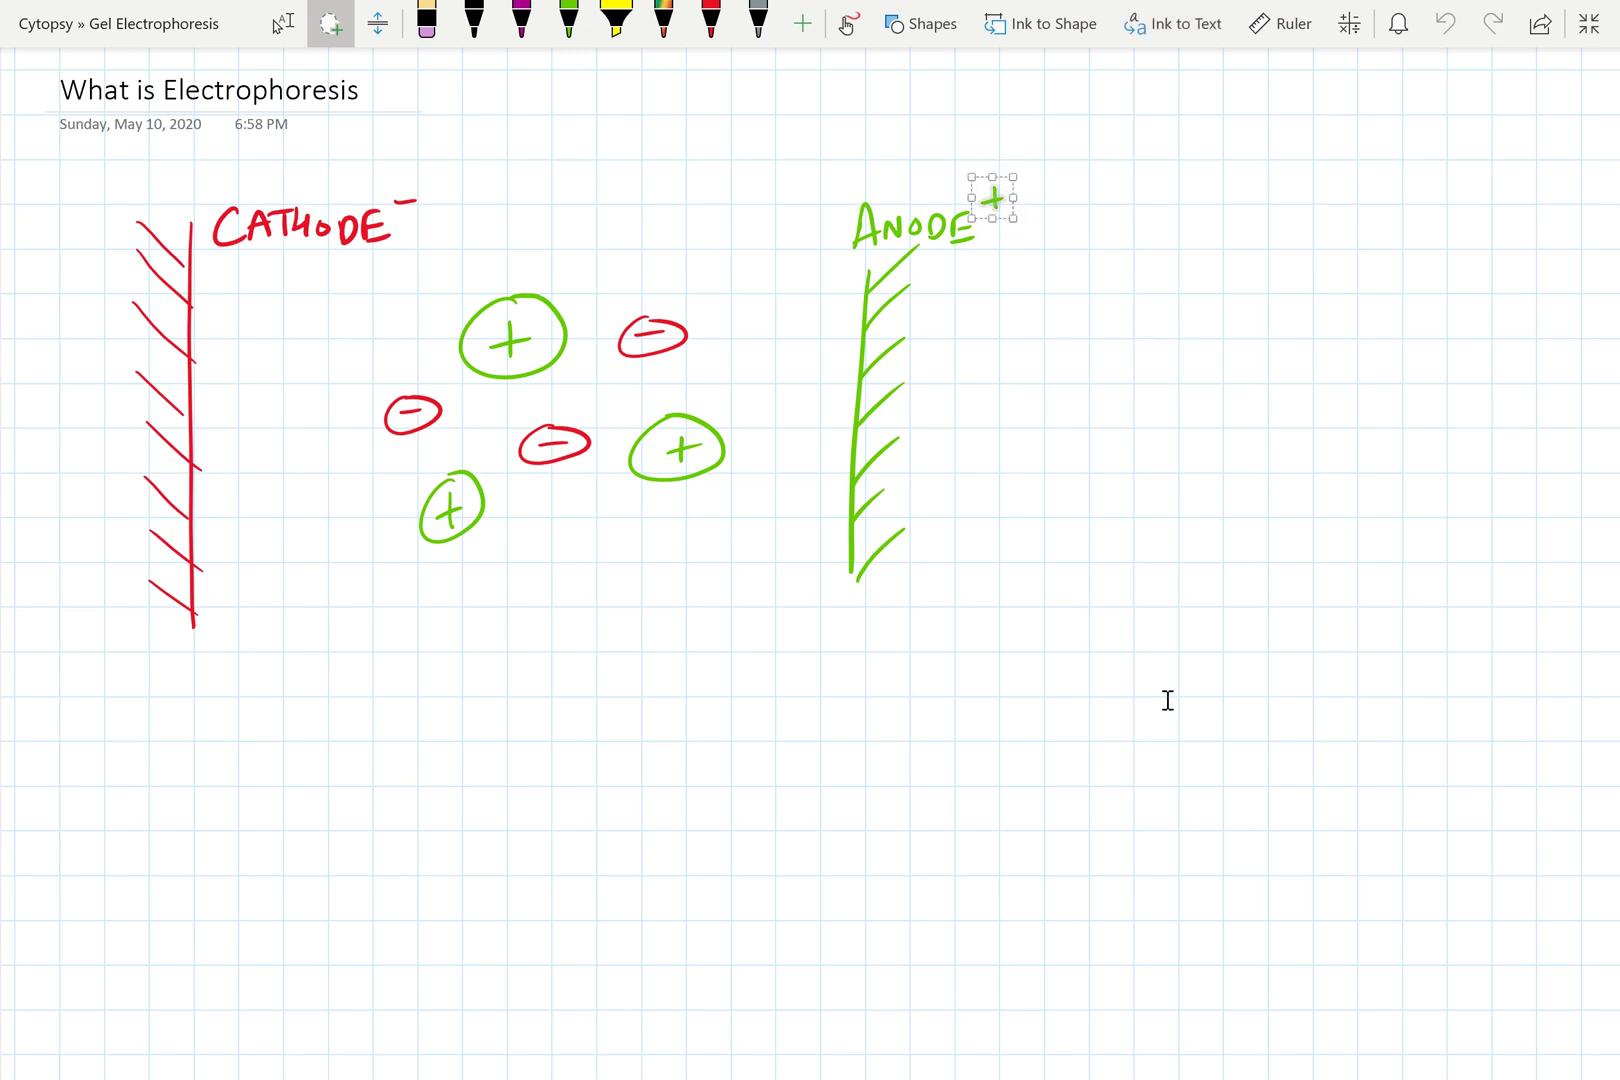
{"action": "key", "text": "Escape"}
{"action": "left_click_drag", "start_coordinate": [440, 186], "coordinate": [442, 188]}
{"action": "key", "text": "Escape"}
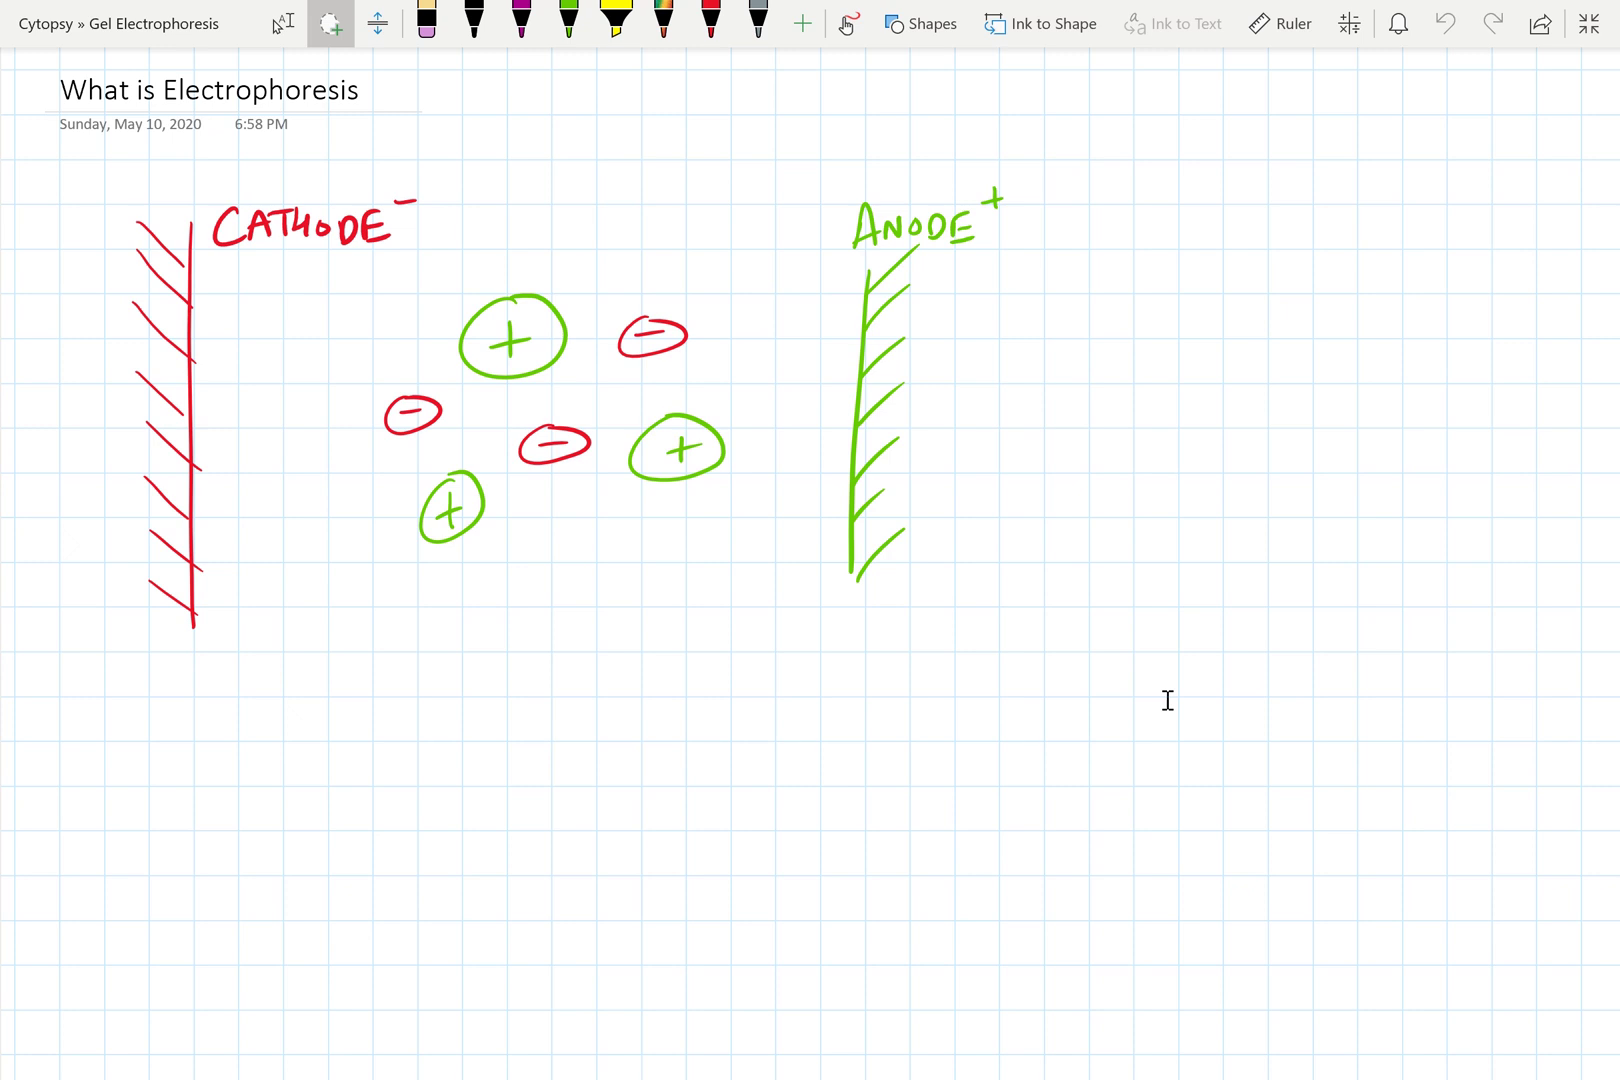
Draw black arrows sending the + particle to the cathode and the − particle to the anode
{"action": "key", "text": "Escape"}
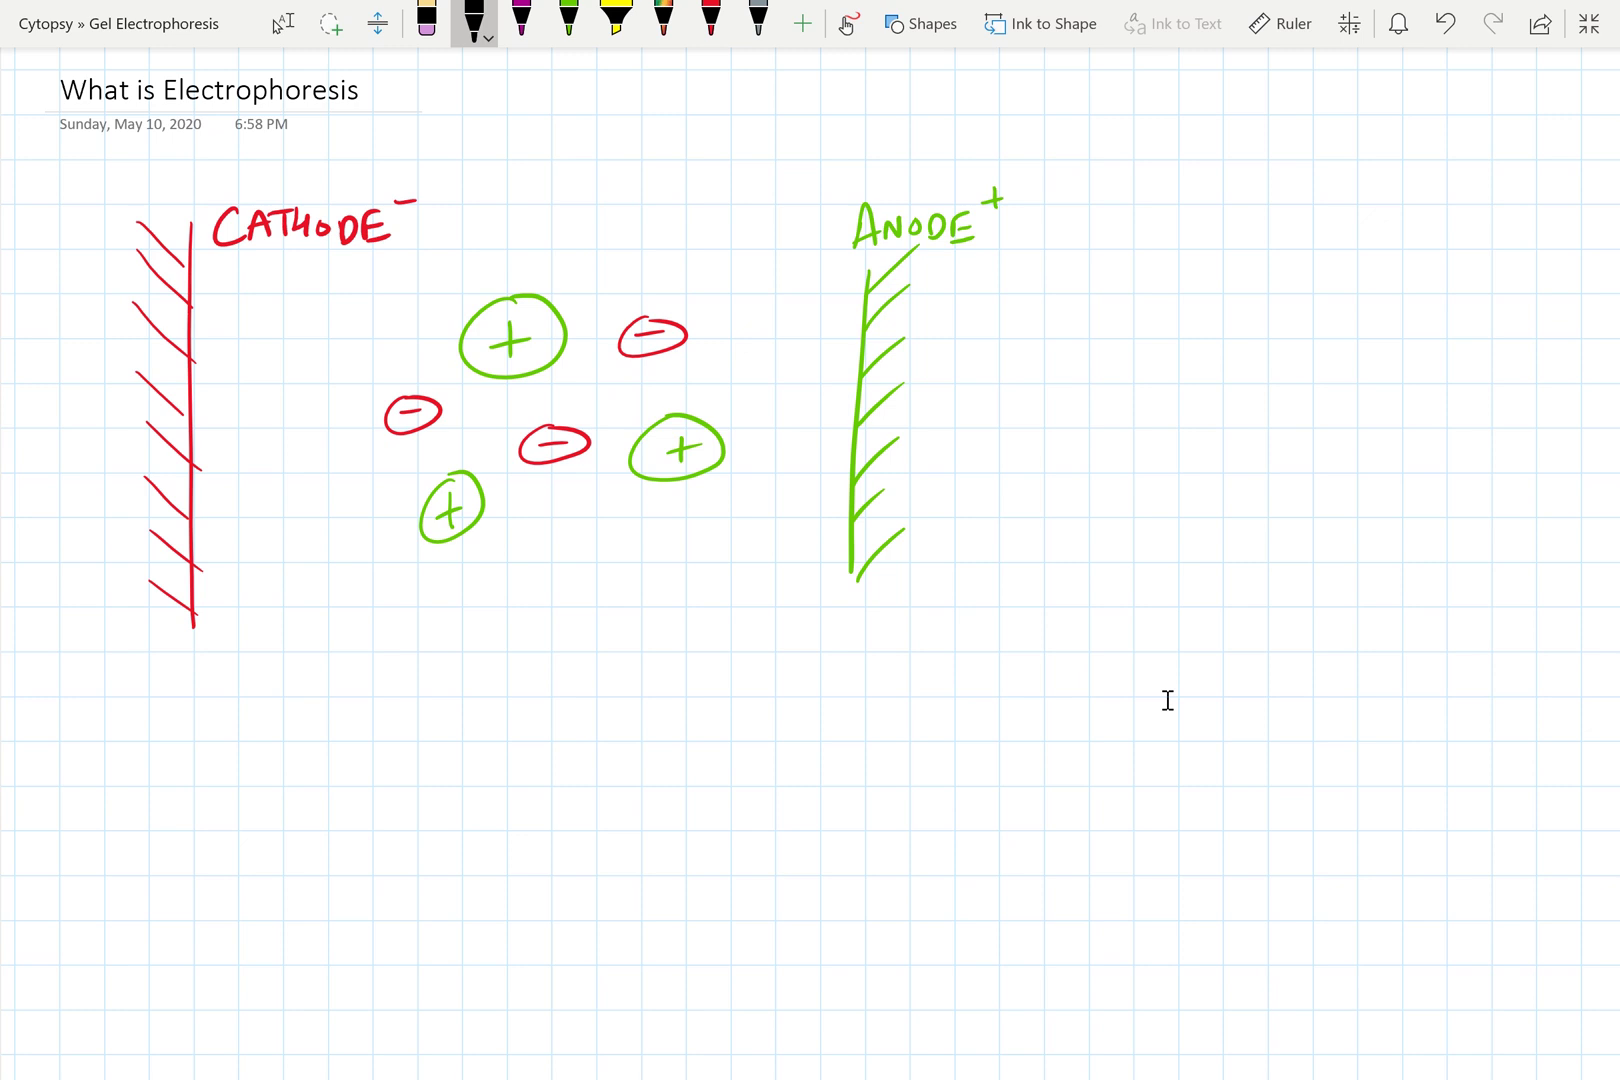
{"action": "mouse_move", "coordinate": [473, 302]}
{"action": "left_mouse_down"}
{"action": "mouse_move", "coordinate": [262, 272]}
{"action": "mouse_move", "coordinate": [283, 292]}
{"action": "left_mouse_up"}
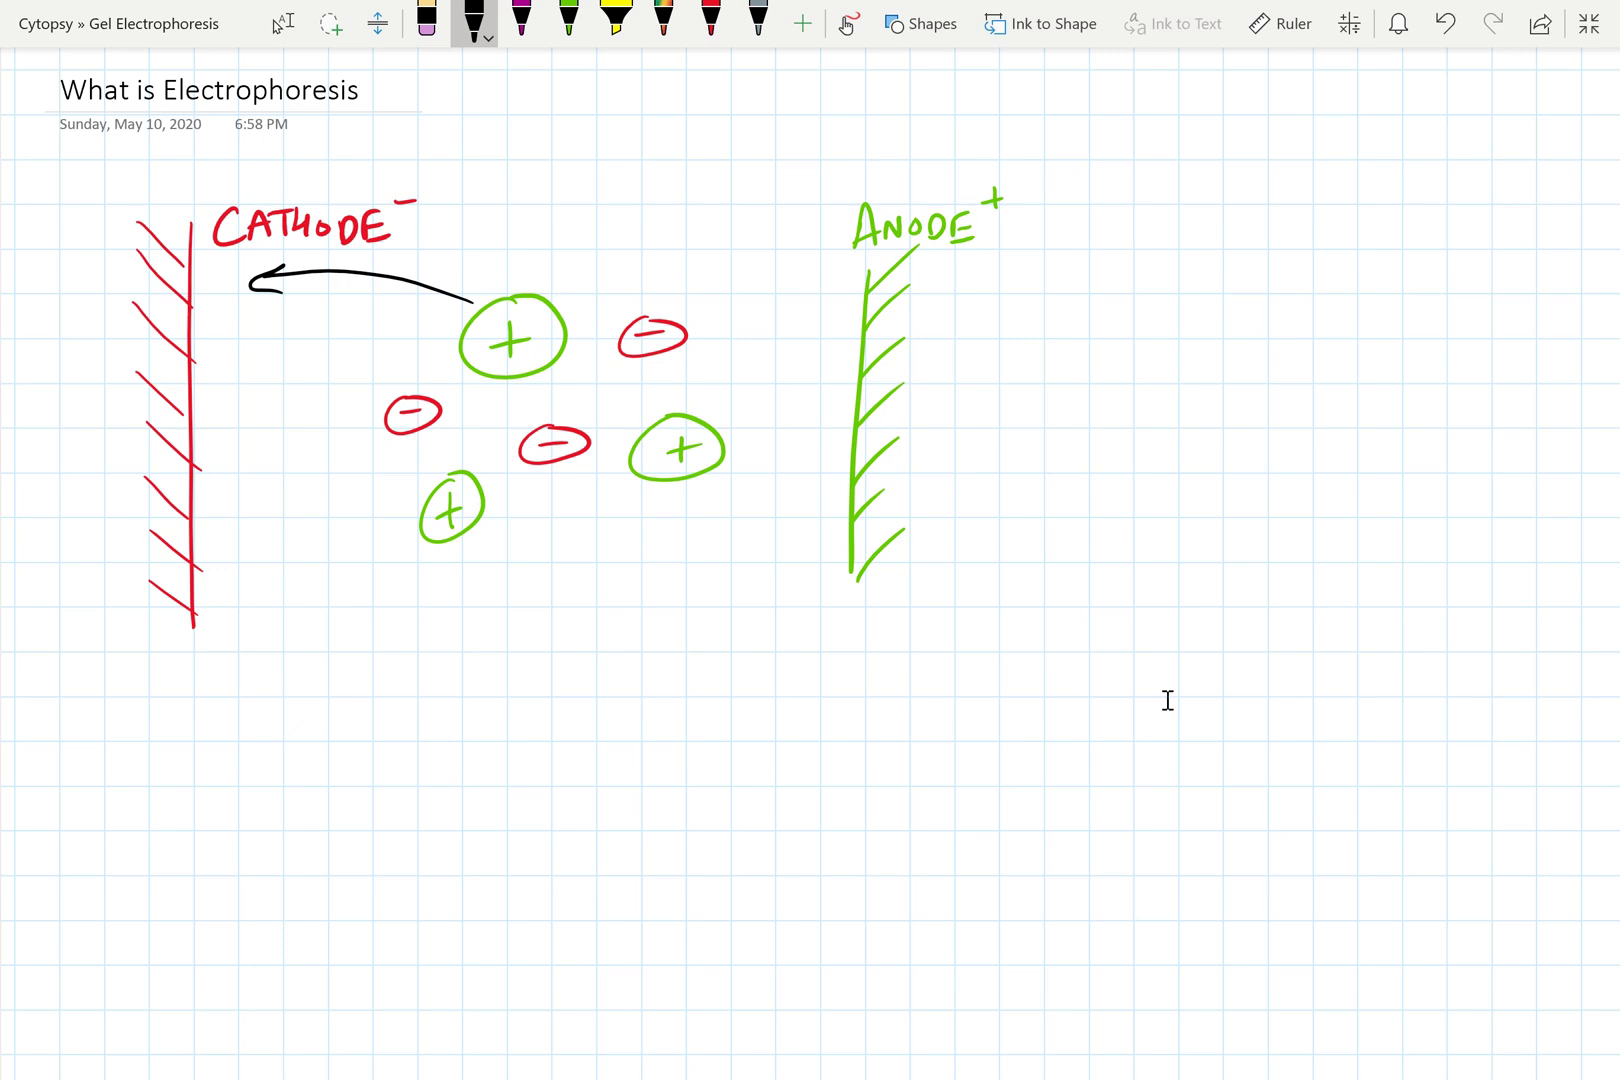
{"action": "mouse_move", "coordinate": [665, 297]}
{"action": "left_mouse_down"}
{"action": "mouse_move", "coordinate": [806, 266]}
{"action": "mouse_move", "coordinate": [787, 287]}
{"action": "left_mouse_up"}
{"action": "key", "text": "Escape"}
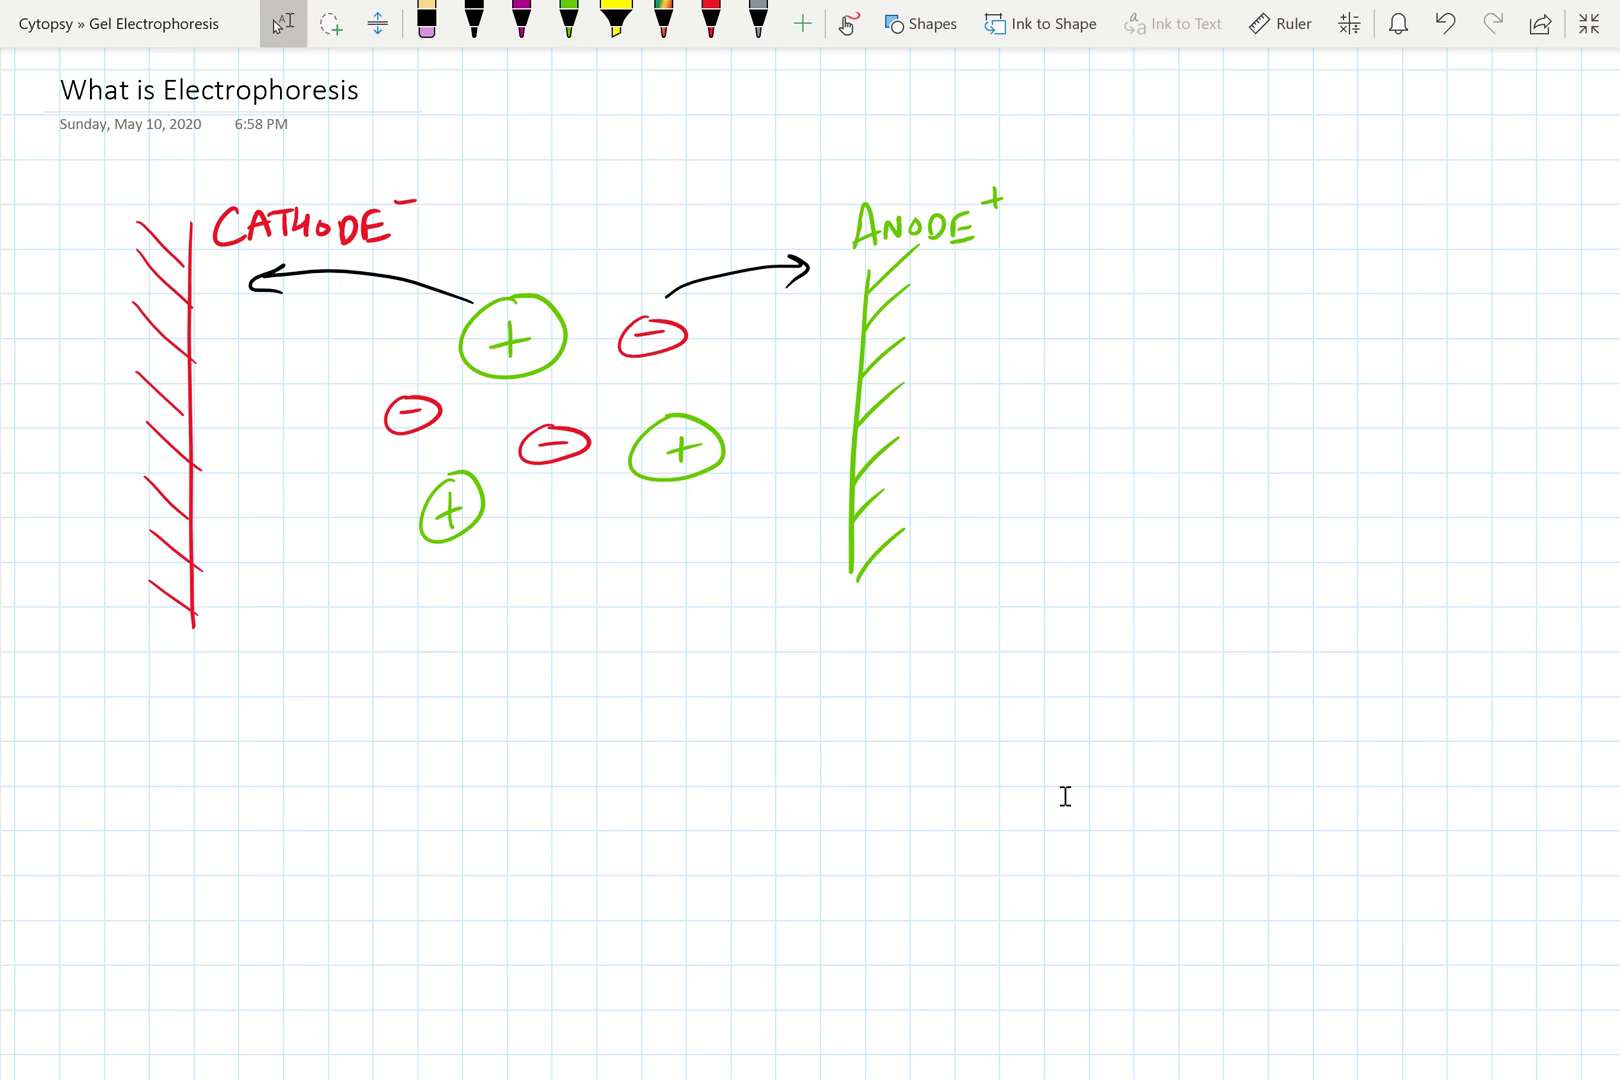
Move to the Negative Particles go Towards the Anode page; try a magenta circle and arrow, then undo them
{"action": "key", "text": "ctrl+Page_Down"}
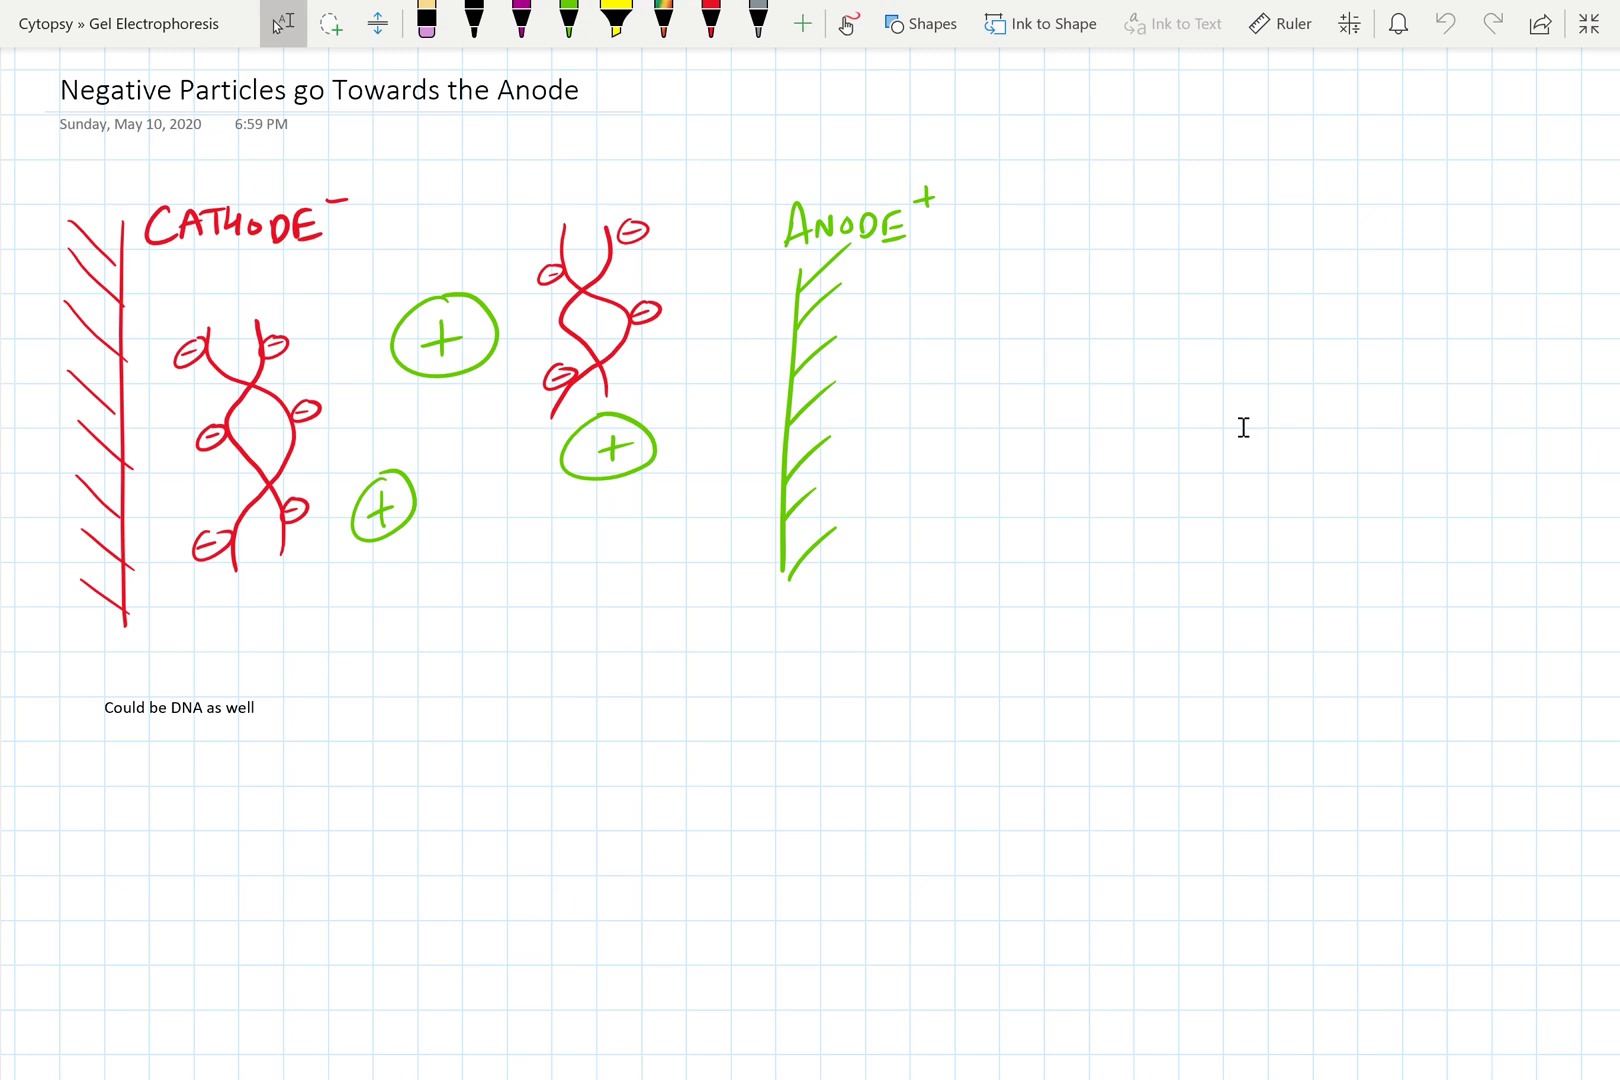
{"action": "key", "text": "alt+d"}
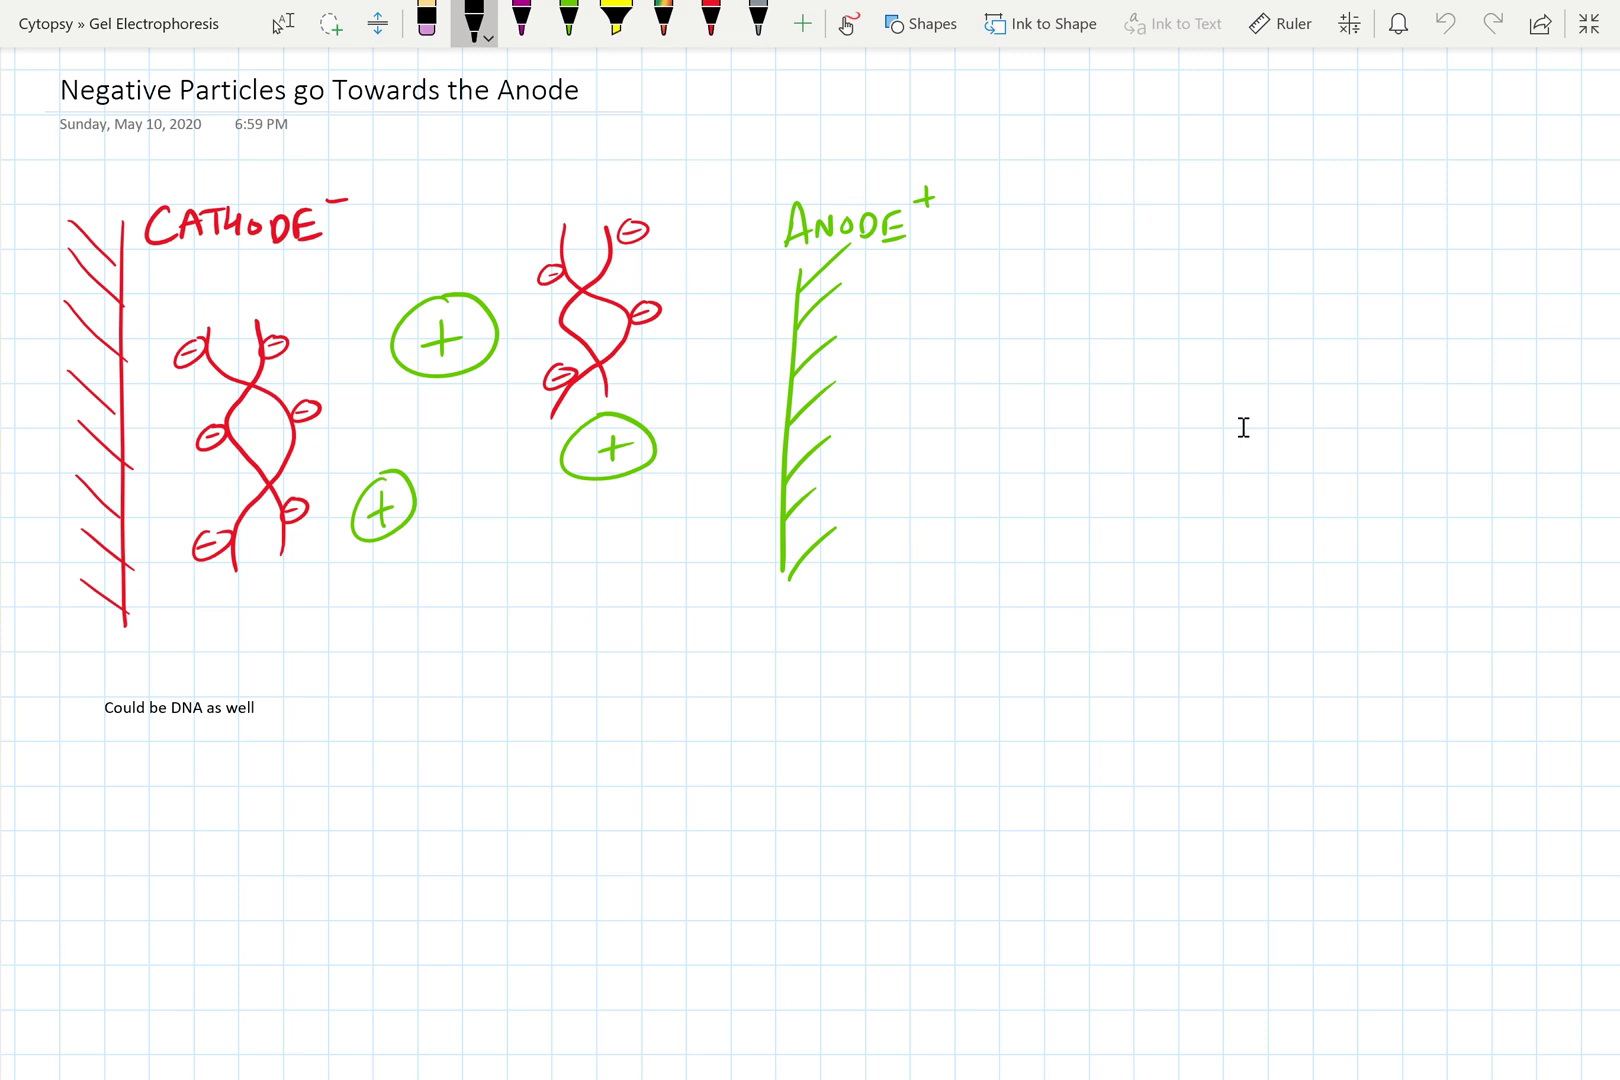
{"action": "left_click", "coordinate": [521, 20]}
{"action": "left_click_drag", "start_coordinate": [650, 174], "coordinate": [630, 172]}
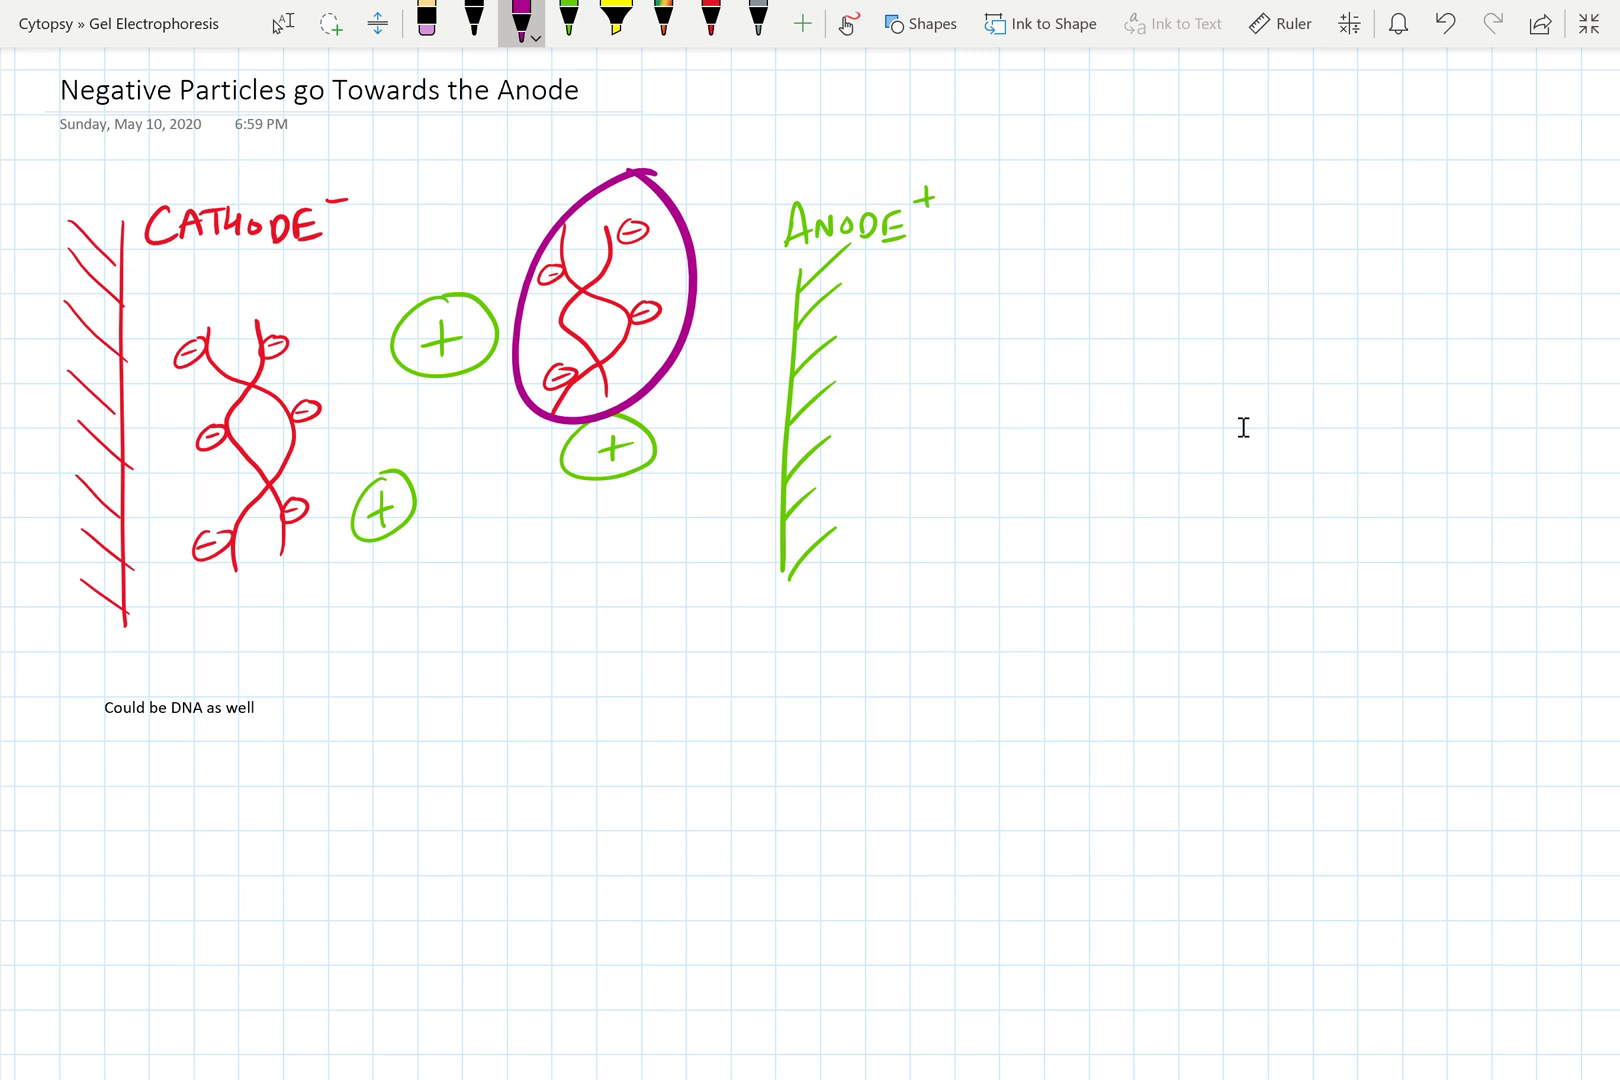
{"action": "left_click_drag", "start_coordinate": [676, 235], "coordinate": [781, 207]}
{"action": "key", "text": "ctrl+z"}
{"action": "key", "text": "ctrl+z"}
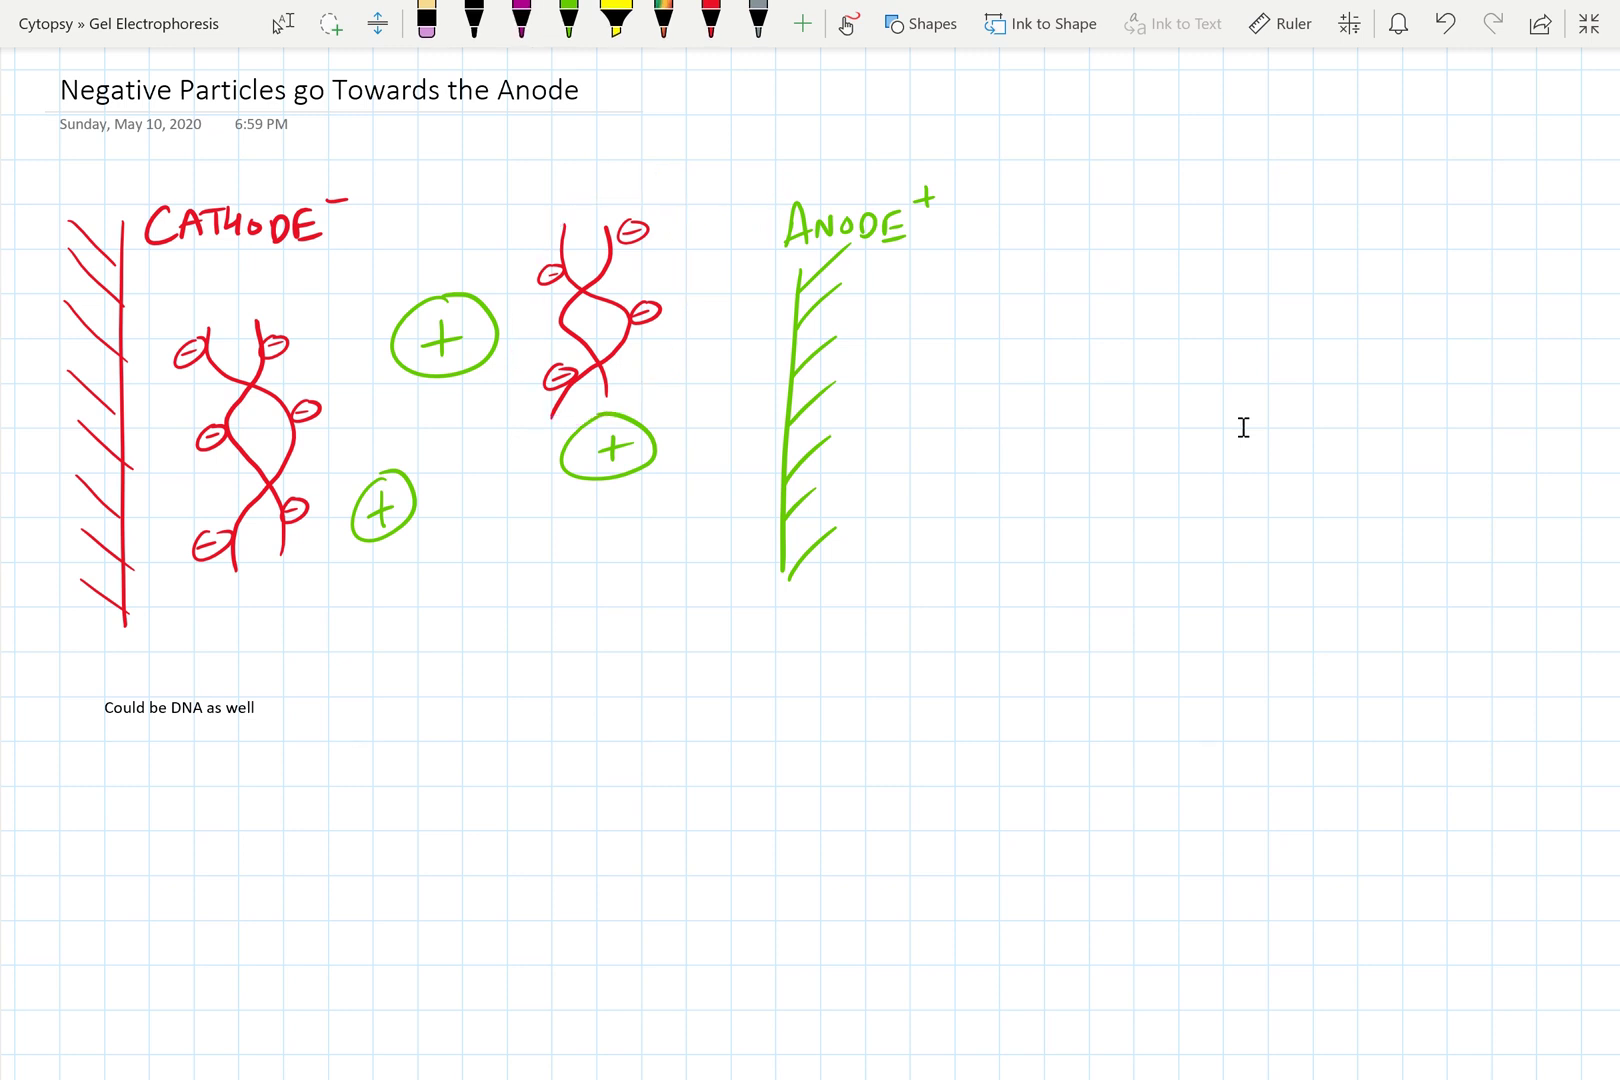
{"action": "left_click", "coordinate": [521, 20]}
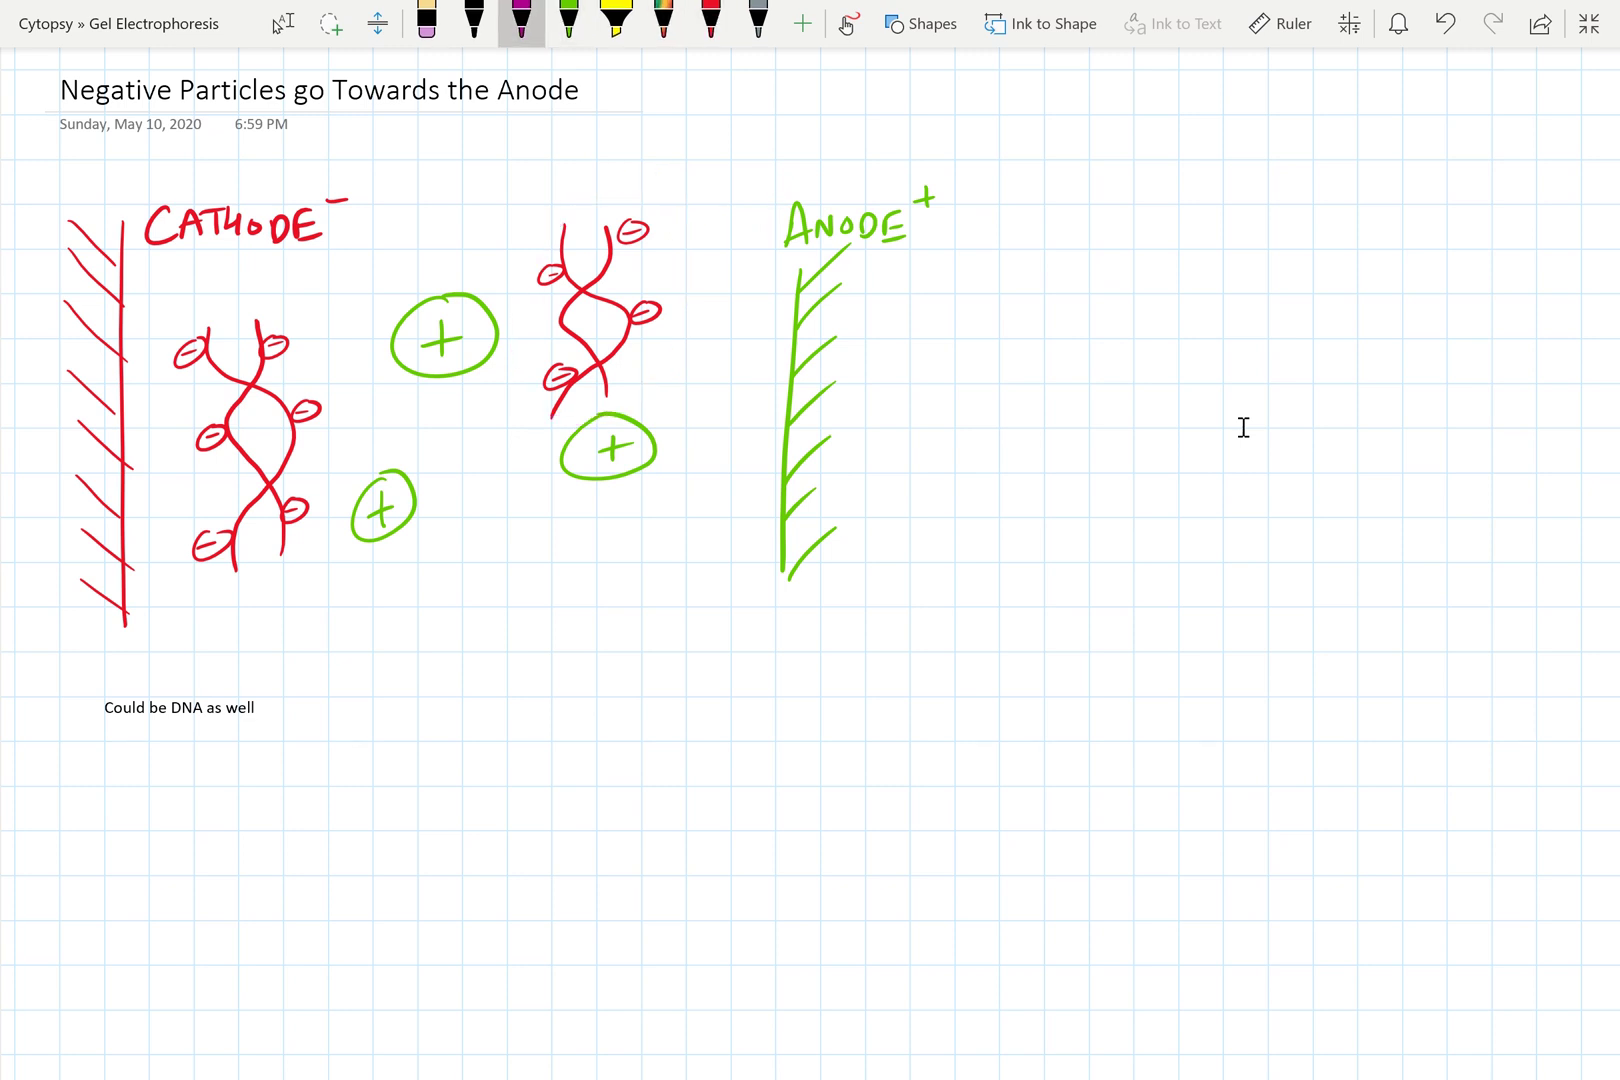
Scribble a magenta tangled particle and ring it with red circled minus charges
{"action": "mouse_move", "coordinate": [481, 550]}
{"action": "left_mouse_down"}
{"action": "mouse_move", "coordinate": [626, 560]}
{"action": "mouse_move", "coordinate": [540, 585]}
{"action": "mouse_move", "coordinate": [515, 535]}
{"action": "mouse_move", "coordinate": [690, 600]}
{"action": "left_mouse_up"}
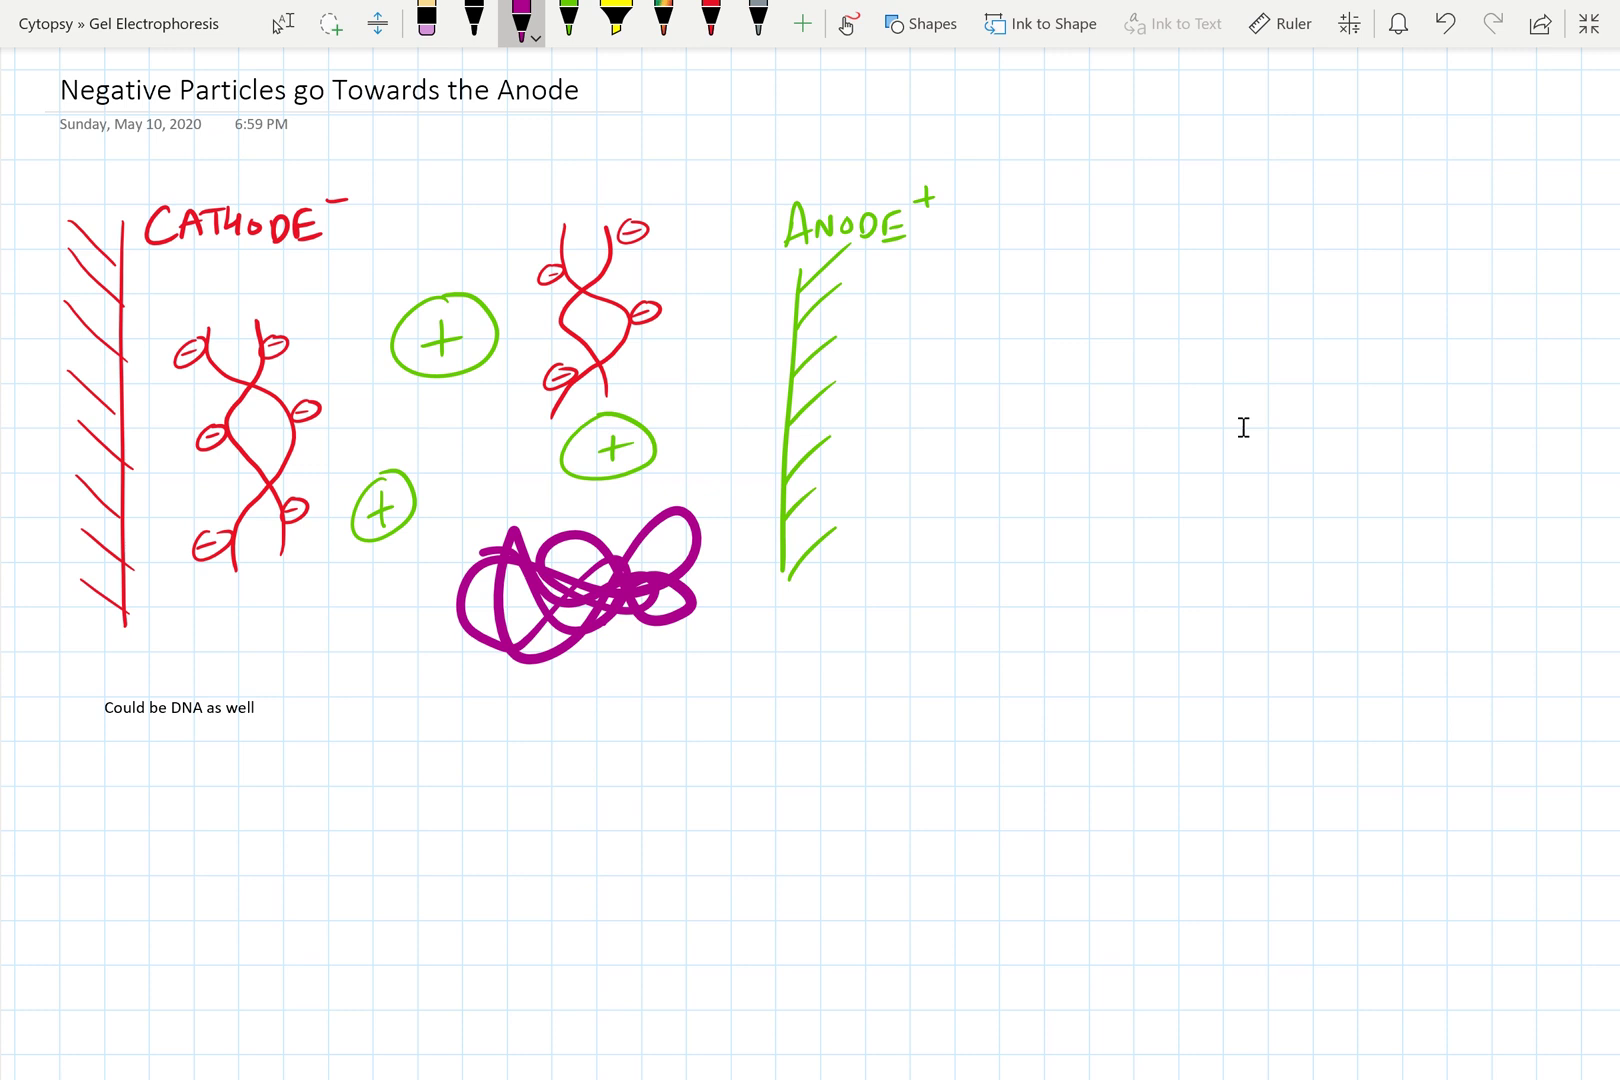
{"action": "left_click", "coordinate": [710, 20]}
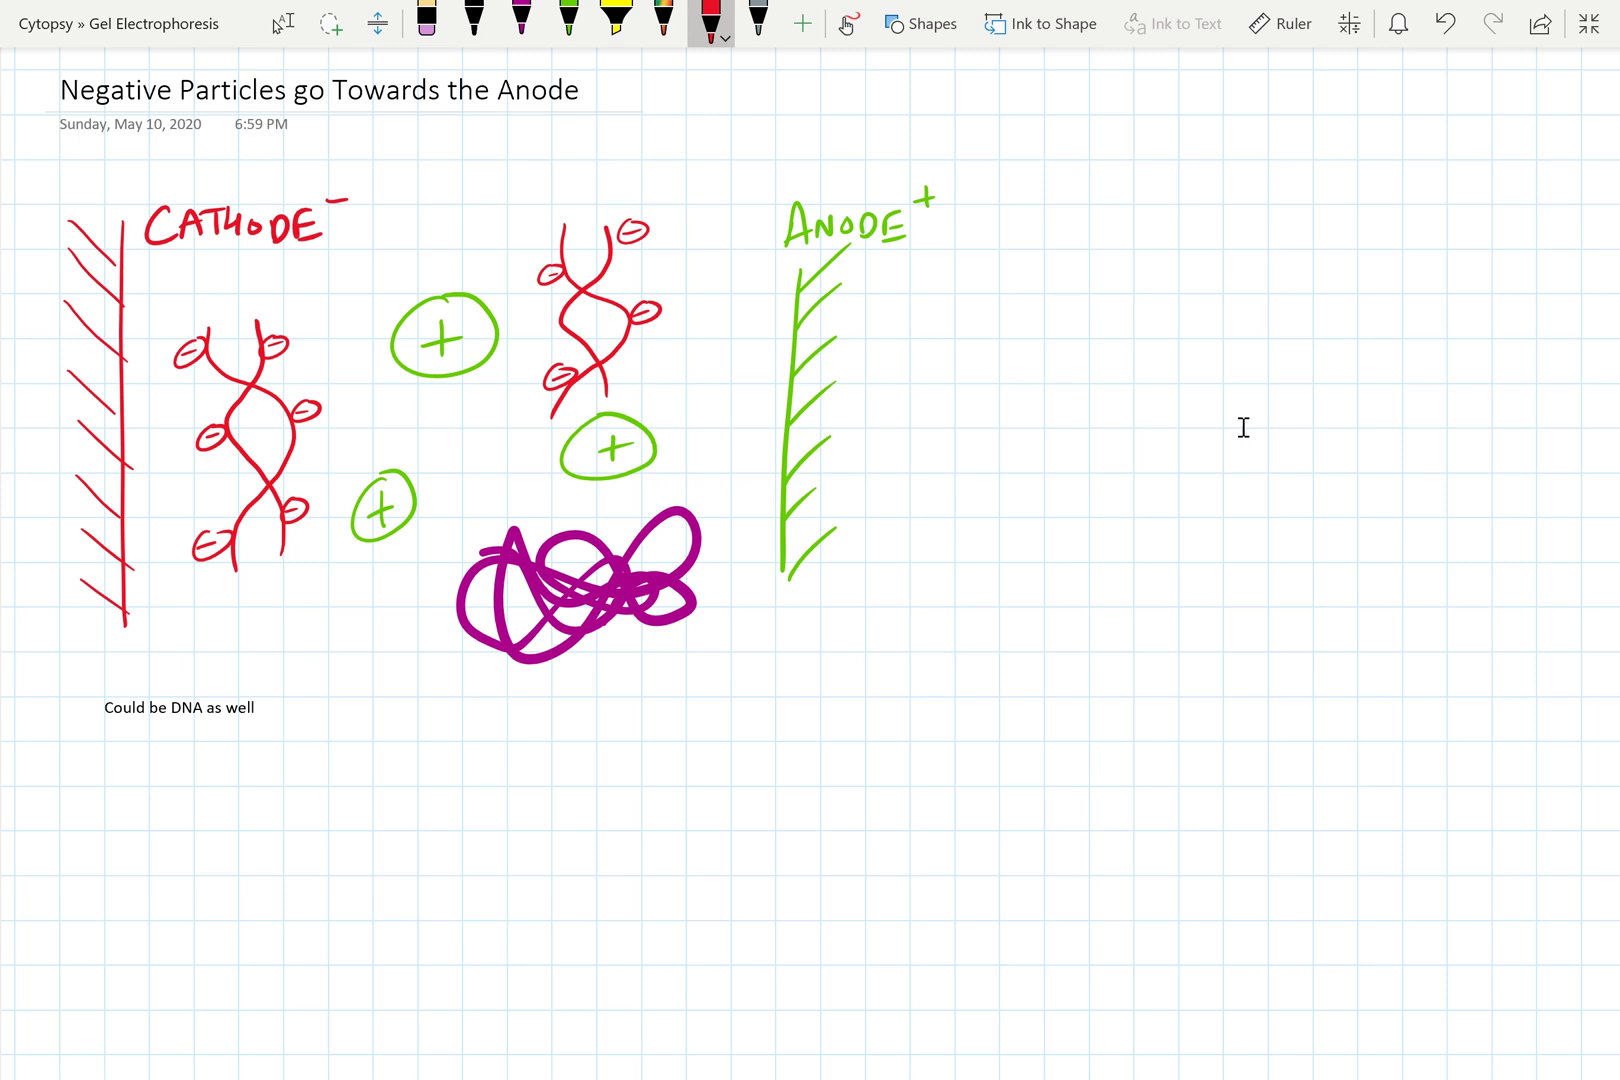
{"action": "mouse_move", "coordinate": [692, 498]}
{"action": "left_mouse_down"}
{"action": "mouse_move", "coordinate": [708, 492]}
{"action": "mouse_move", "coordinate": [673, 506]}
{"action": "left_mouse_up"}
{"action": "left_click_drag", "start_coordinate": [658, 656], "coordinate": [694, 644]}
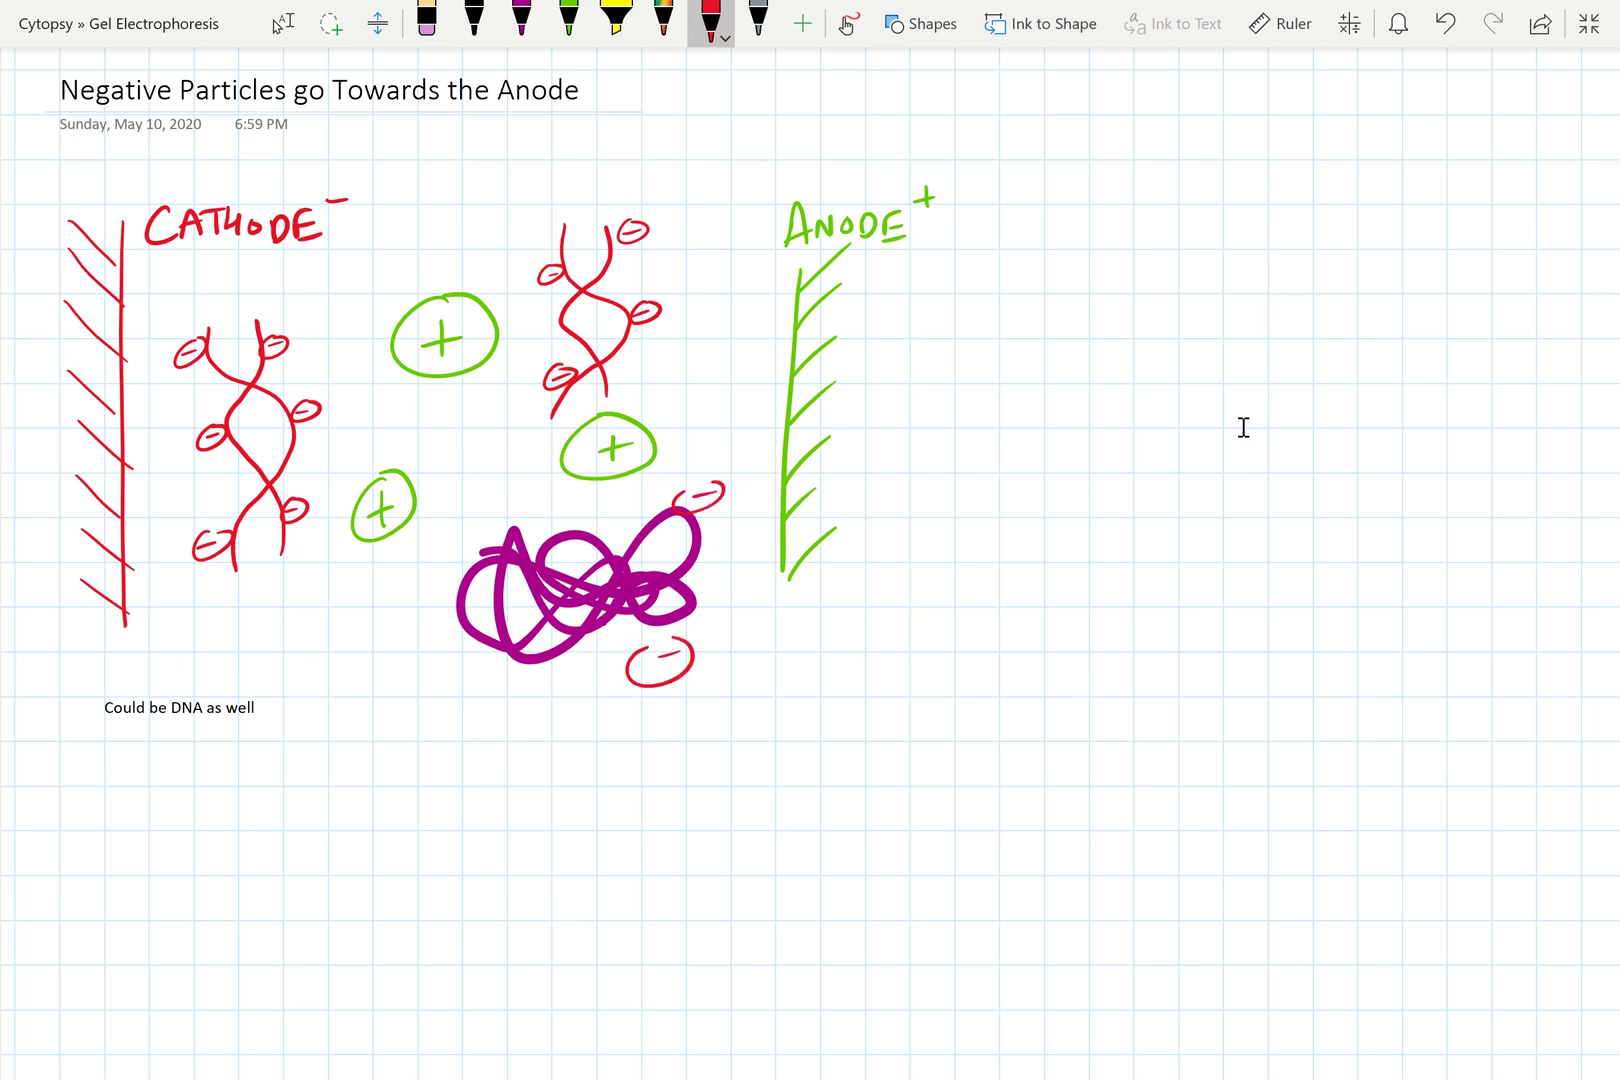
{"action": "left_click_drag", "start_coordinate": [449, 673], "coordinate": [482, 662]}
{"action": "left_click_drag", "start_coordinate": [431, 534], "coordinate": [484, 516]}
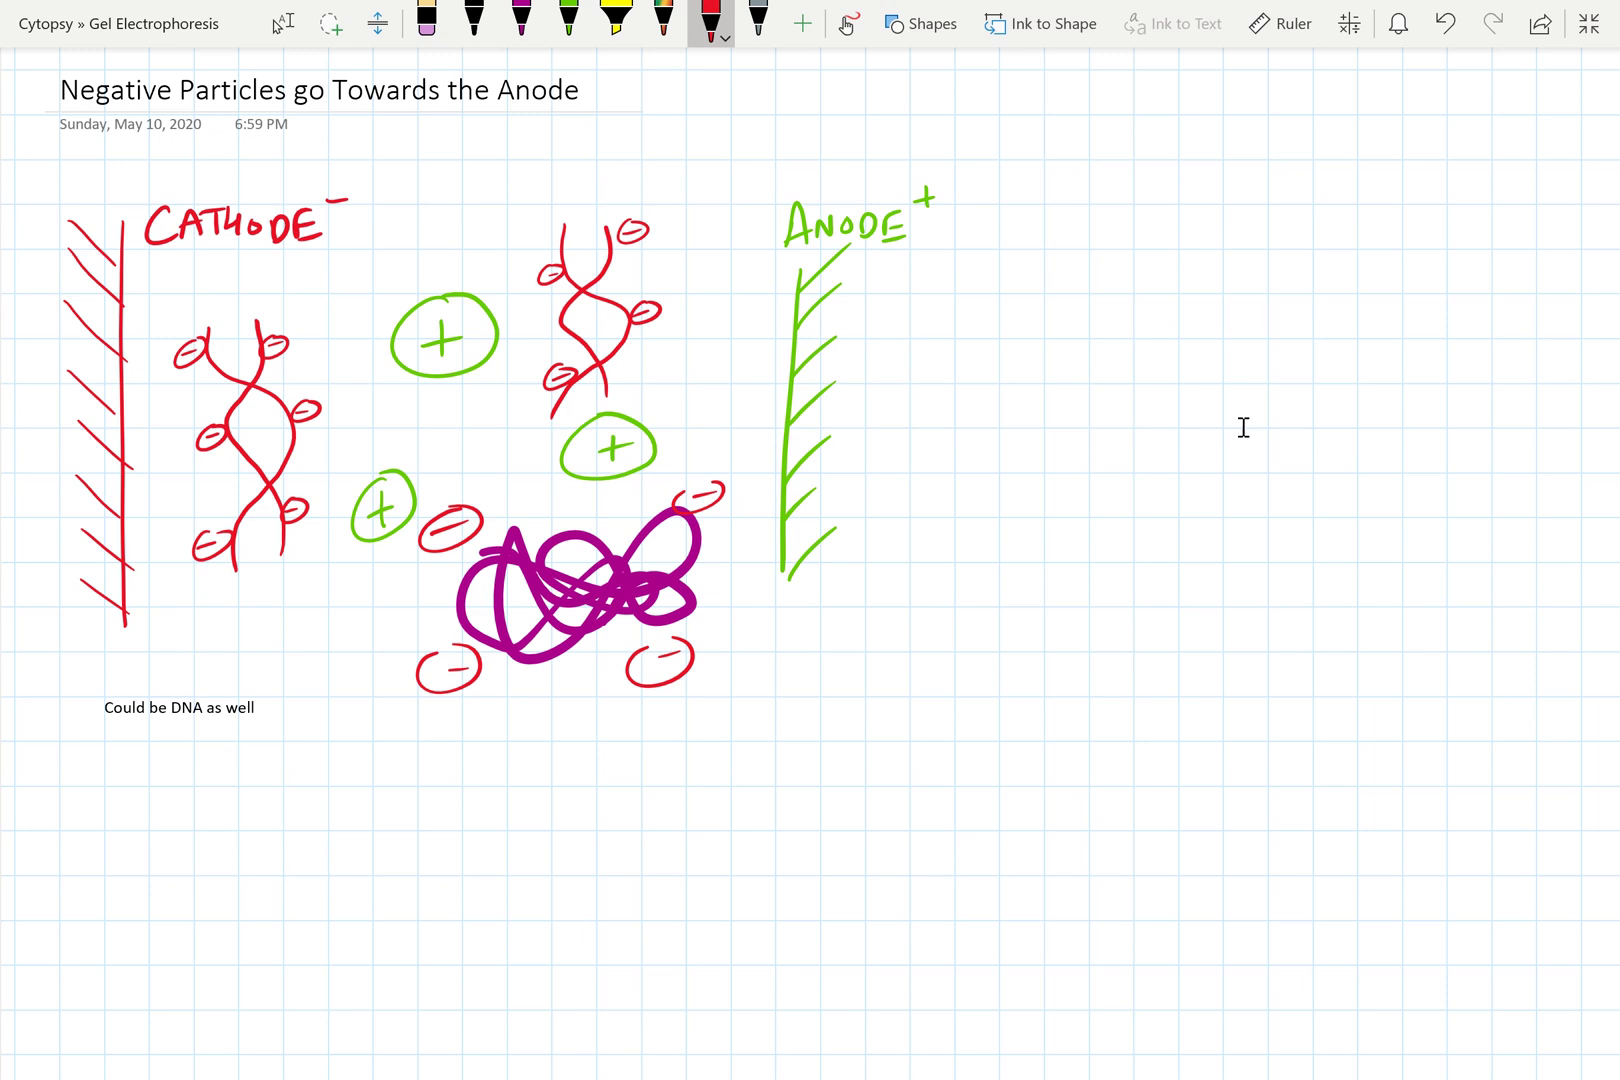
Draw a red curved arrow from the particle toward the anode, redoing a misdrawn one
{"action": "mouse_move", "coordinate": [738, 423]}
{"action": "left_mouse_down"}
{"action": "mouse_move", "coordinate": [765, 429]}
{"action": "mouse_move", "coordinate": [728, 446]}
{"action": "mouse_move", "coordinate": [750, 432]}
{"action": "left_mouse_up"}
{"action": "key", "text": "ctrl+z"}
{"action": "key", "text": "ctrl+z"}
{"action": "key", "text": "ctrl+z"}
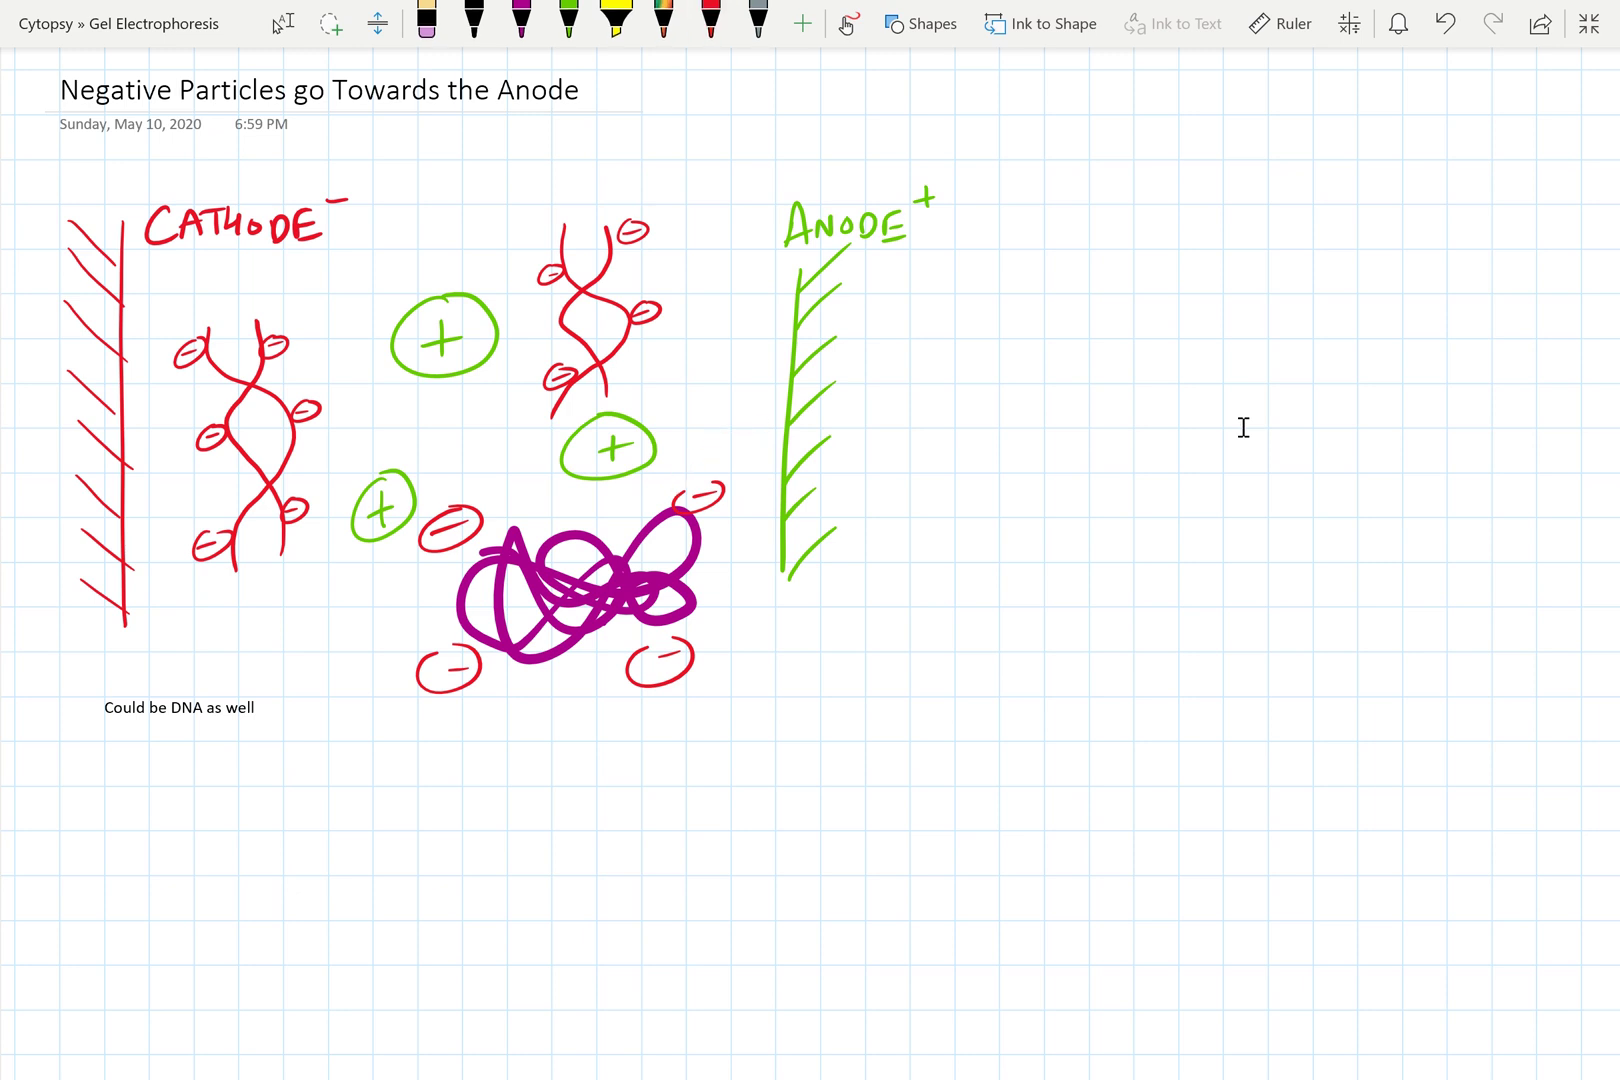
{"action": "left_click", "coordinate": [711, 20]}
{"action": "left_click_drag", "start_coordinate": [651, 483], "coordinate": [744, 424]}
{"action": "left_click_drag", "start_coordinate": [720, 426], "coordinate": [745, 447]}
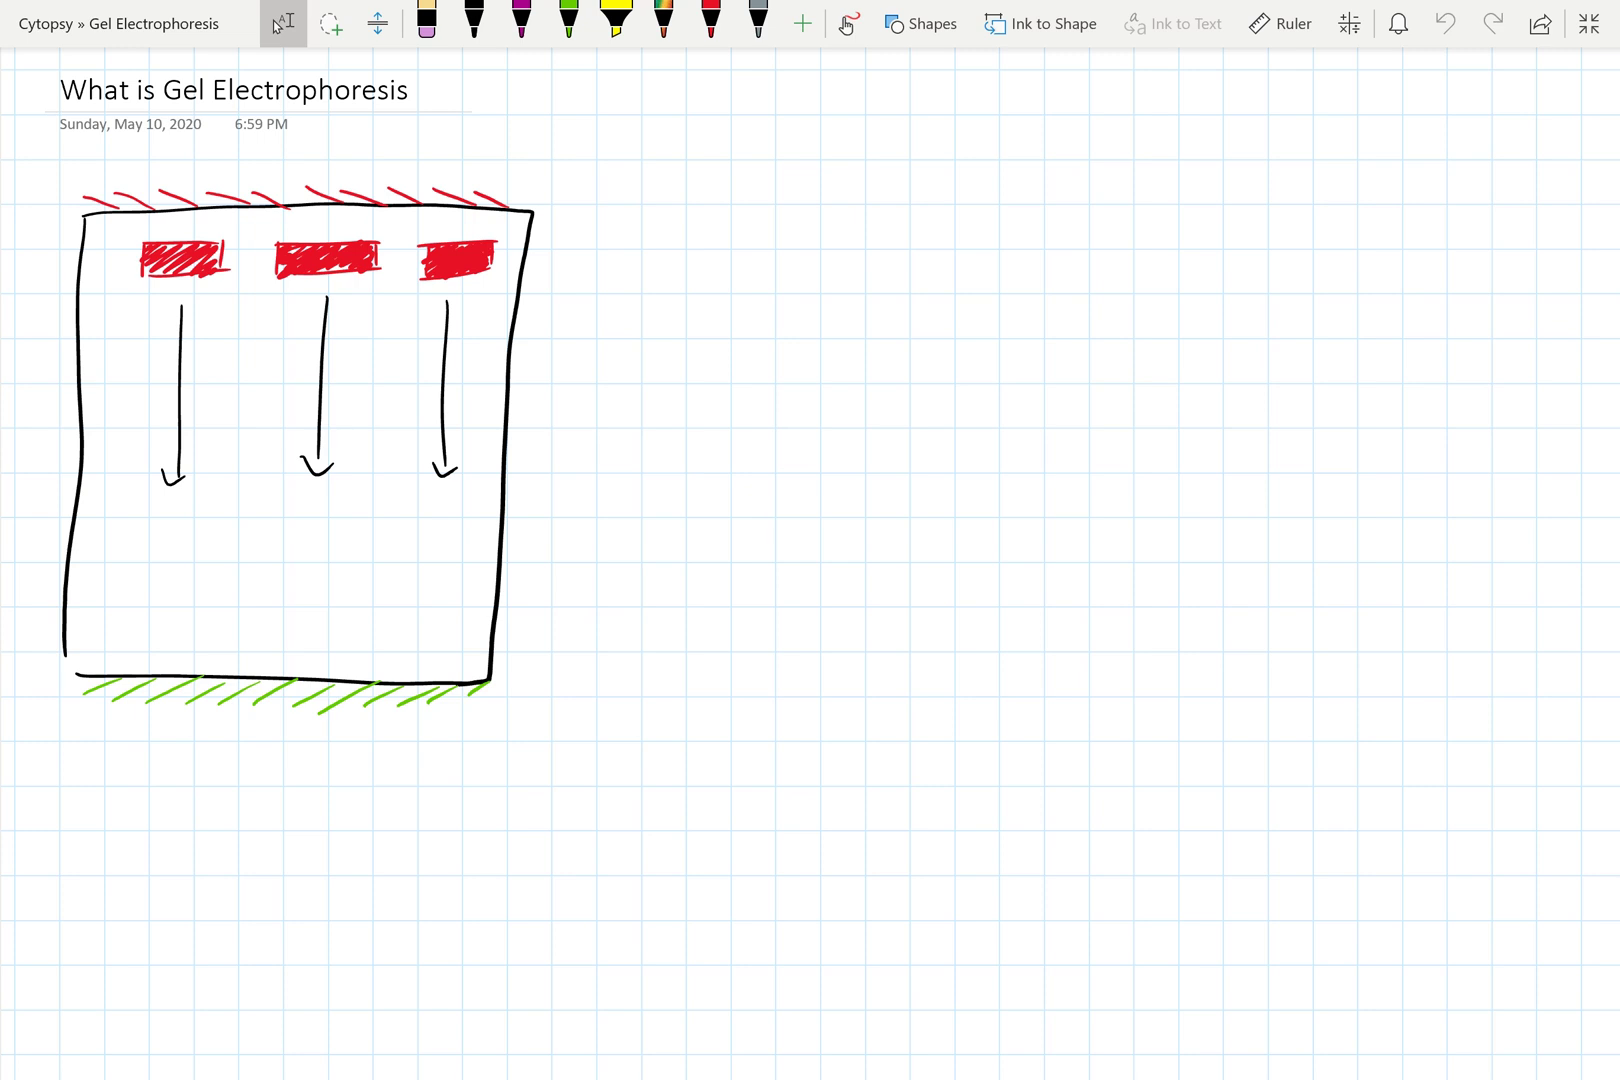
Draw red pointer arrows at the gel box's right edge and a leader line from its top corner
{"action": "left_click", "coordinate": [711, 22]}
{"action": "mouse_move", "coordinate": [550, 306]}
{"action": "left_mouse_down"}
{"action": "mouse_move", "coordinate": [536, 341]}
{"action": "mouse_move", "coordinate": [567, 334]}
{"action": "left_mouse_up"}
{"action": "left_click_drag", "start_coordinate": [540, 338], "coordinate": [611, 283]}
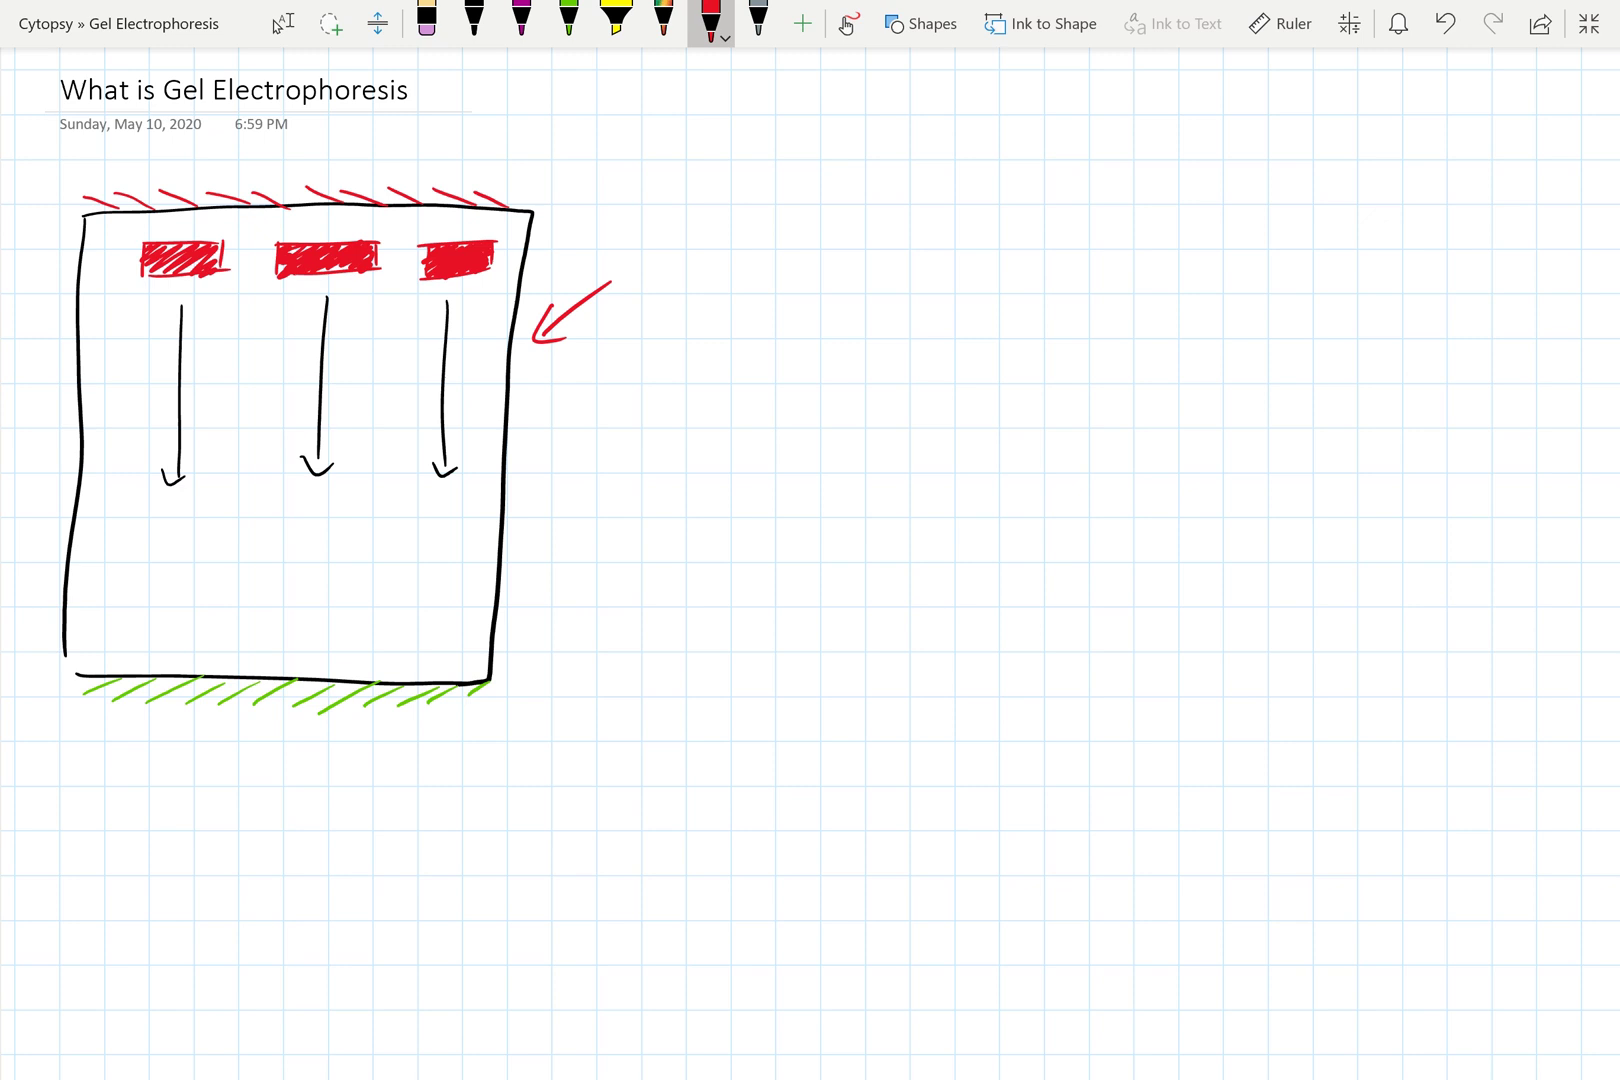
{"action": "left_click_drag", "start_coordinate": [506, 242], "coordinate": [566, 206]}
Write red labels Cathode ⊖ and Anode ⊕, plus a small negative mark above the third band
{"action": "left_click_drag", "start_coordinate": [515, 733], "coordinate": [655, 686]}
{"action": "mouse_move", "coordinate": [636, 170]}
{"action": "left_mouse_down"}
{"action": "mouse_move", "coordinate": [658, 212]}
{"action": "mouse_move", "coordinate": [690, 172]}
{"action": "mouse_move", "coordinate": [735, 190]}
{"action": "mouse_move", "coordinate": [775, 170]}
{"action": "mouse_move", "coordinate": [756, 190]}
{"action": "left_mouse_up"}
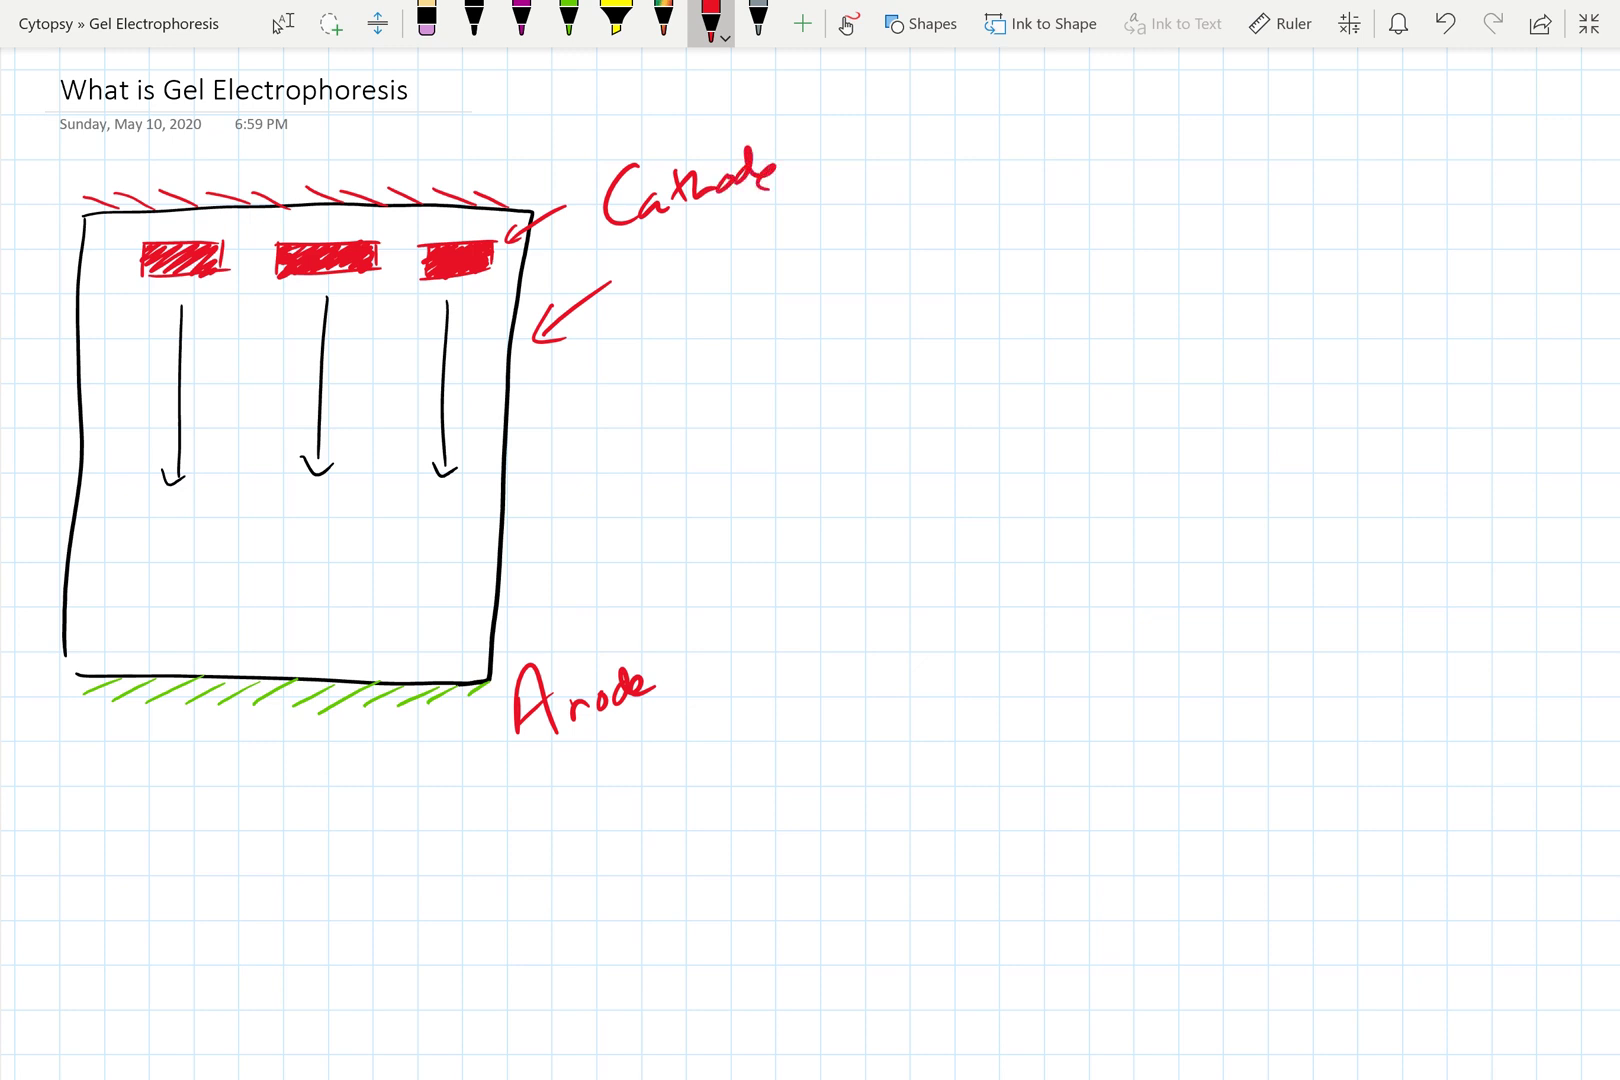
{"action": "left_click_drag", "start_coordinate": [707, 656], "coordinate": [704, 697]}
{"action": "left_click_drag", "start_coordinate": [690, 675], "coordinate": [745, 640]}
{"action": "left_click_drag", "start_coordinate": [832, 156], "coordinate": [918, 130]}
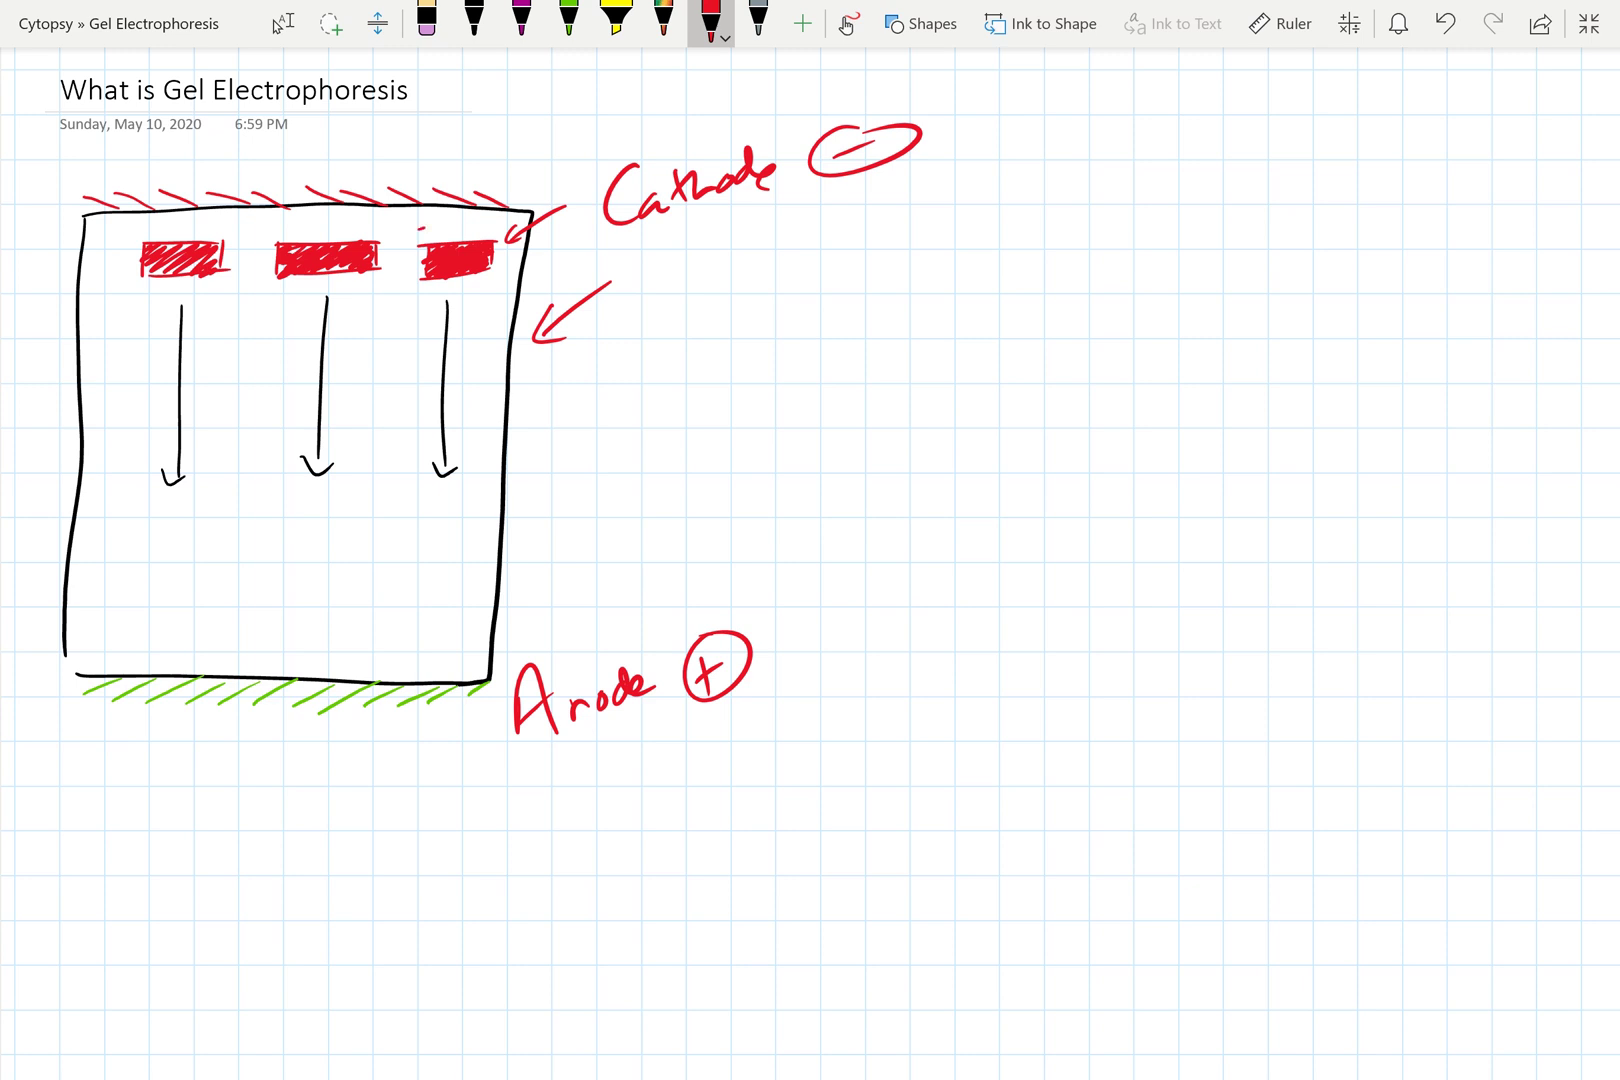
{"action": "left_click_drag", "start_coordinate": [423, 229], "coordinate": [440, 224]}
{"action": "left_click_drag", "start_coordinate": [440, 214], "coordinate": [413, 427]}
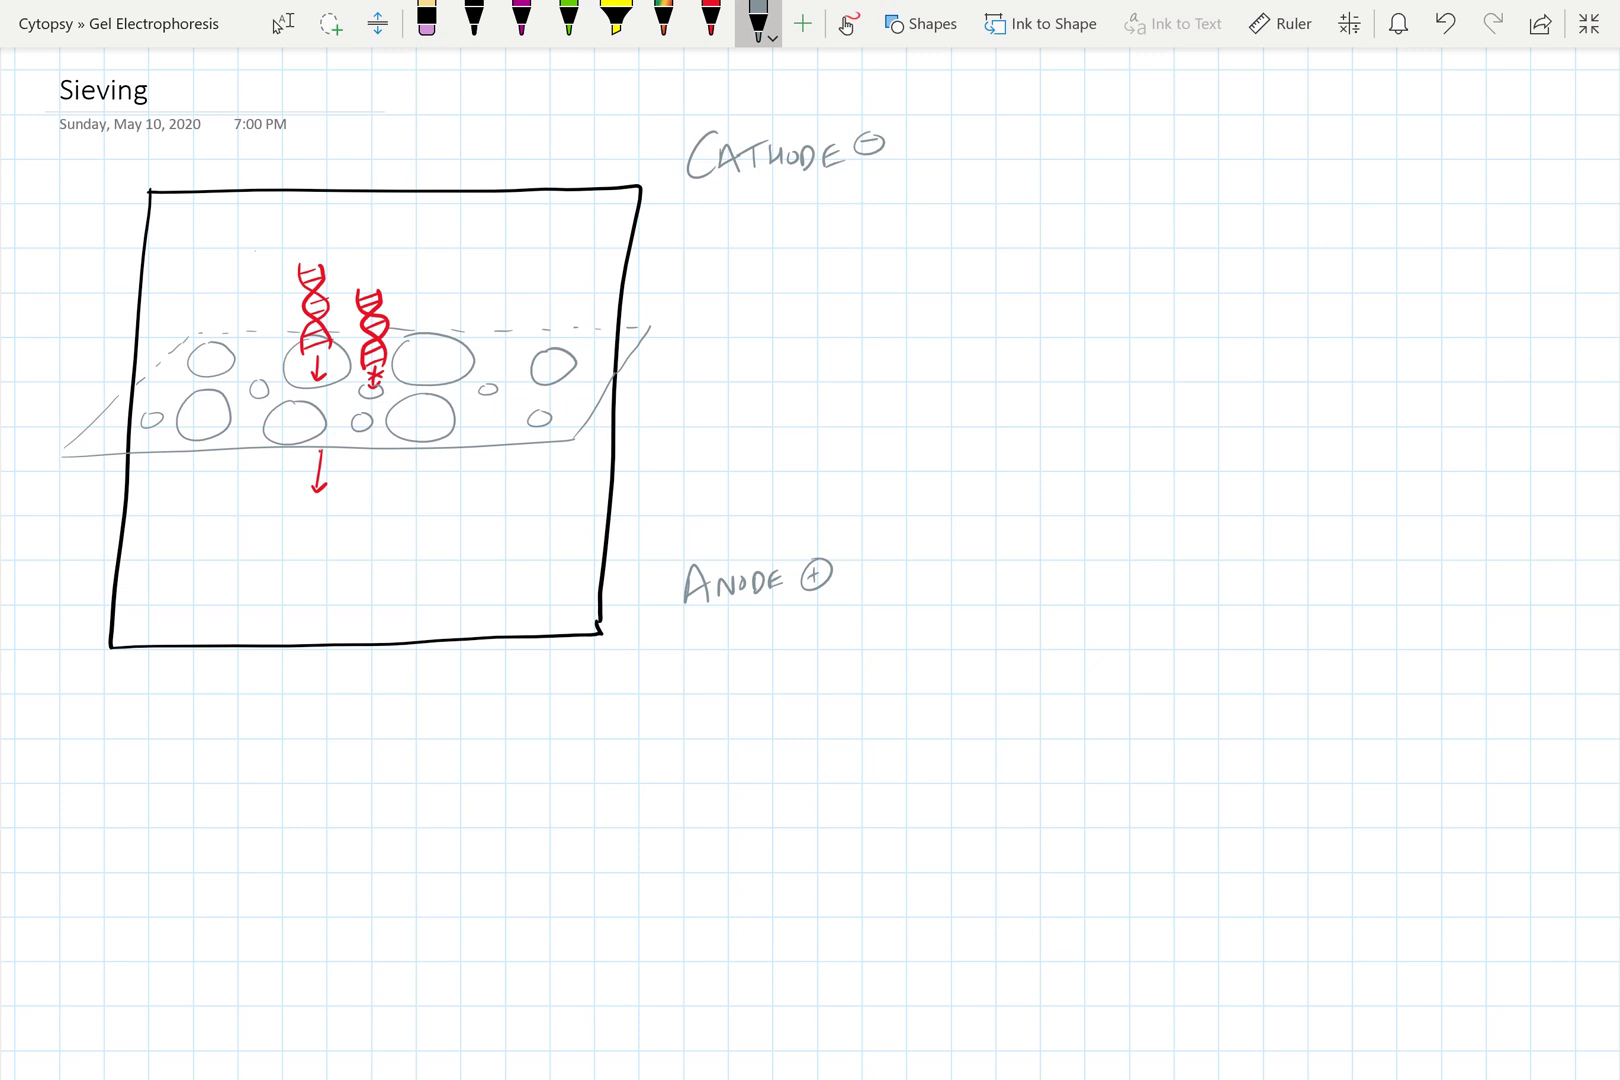
Complete the gel box's top and back edges in black ink
{"action": "left_click", "coordinate": [282, 23]}
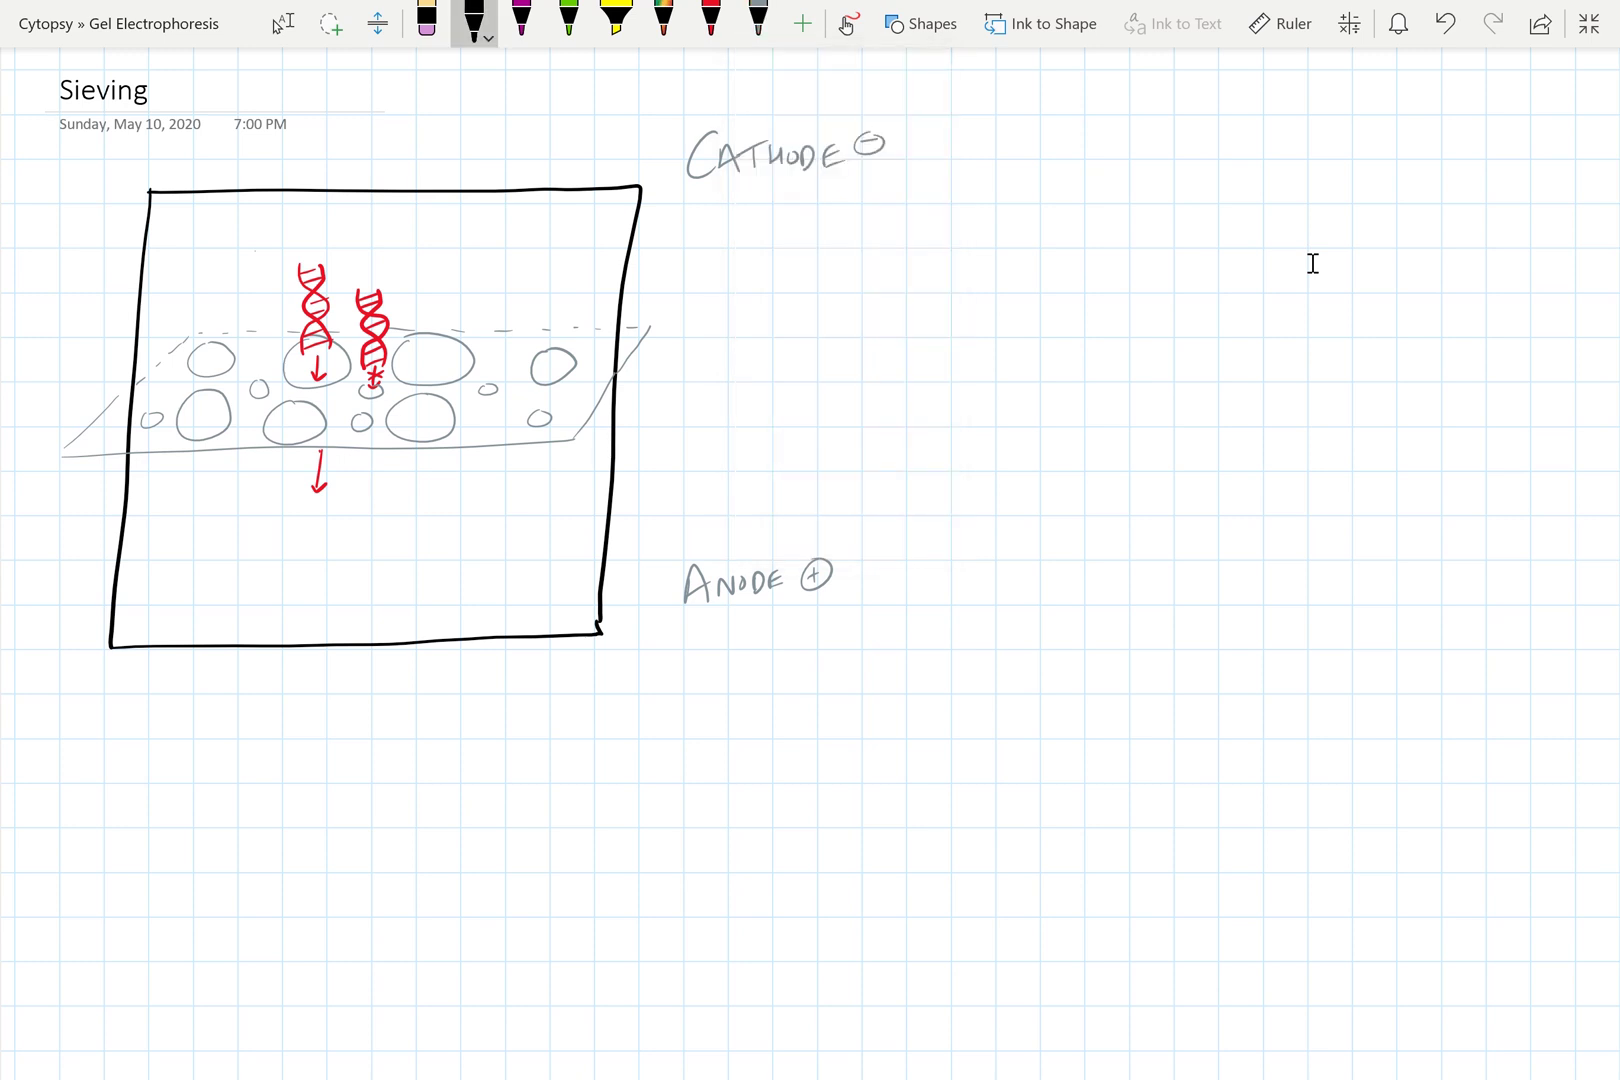
{"action": "left_click_drag", "start_coordinate": [150, 192], "coordinate": [198, 167]}
{"action": "left_click_drag", "start_coordinate": [625, 188], "coordinate": [667, 163]}
{"action": "left_click_drag", "start_coordinate": [600, 633], "coordinate": [635, 604]}
{"action": "left_click_drag", "start_coordinate": [667, 163], "coordinate": [636, 620]}
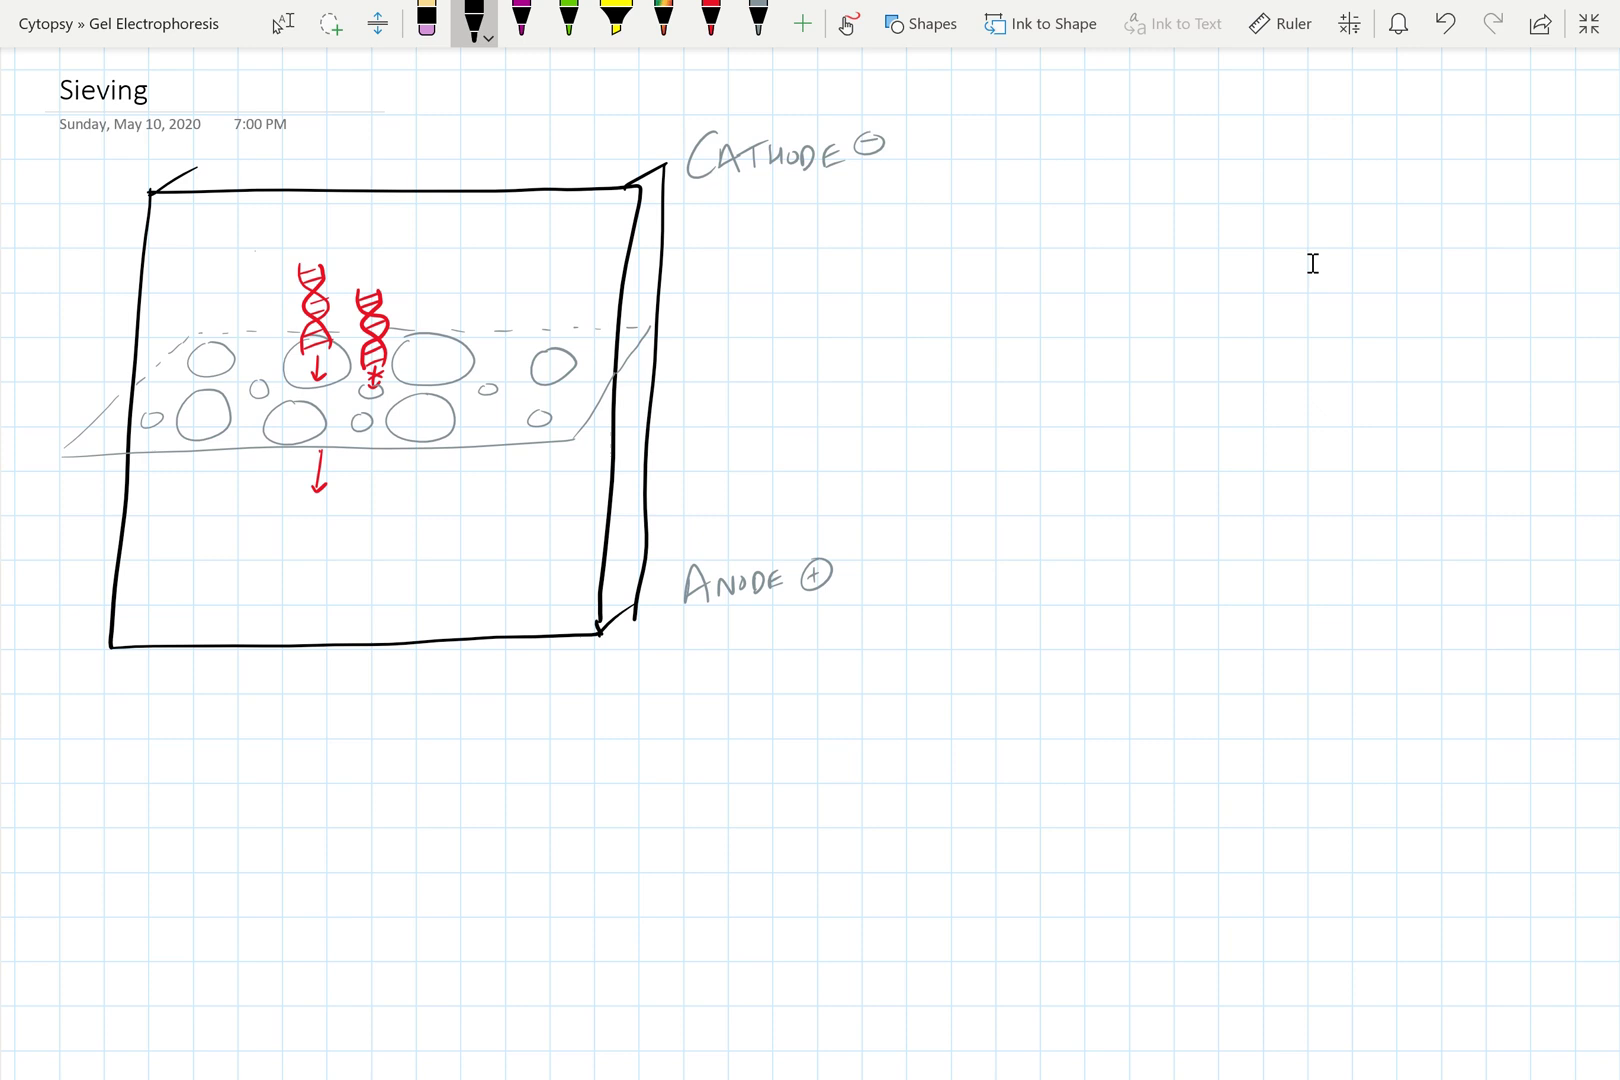
{"action": "left_click_drag", "start_coordinate": [202, 159], "coordinate": [674, 170]}
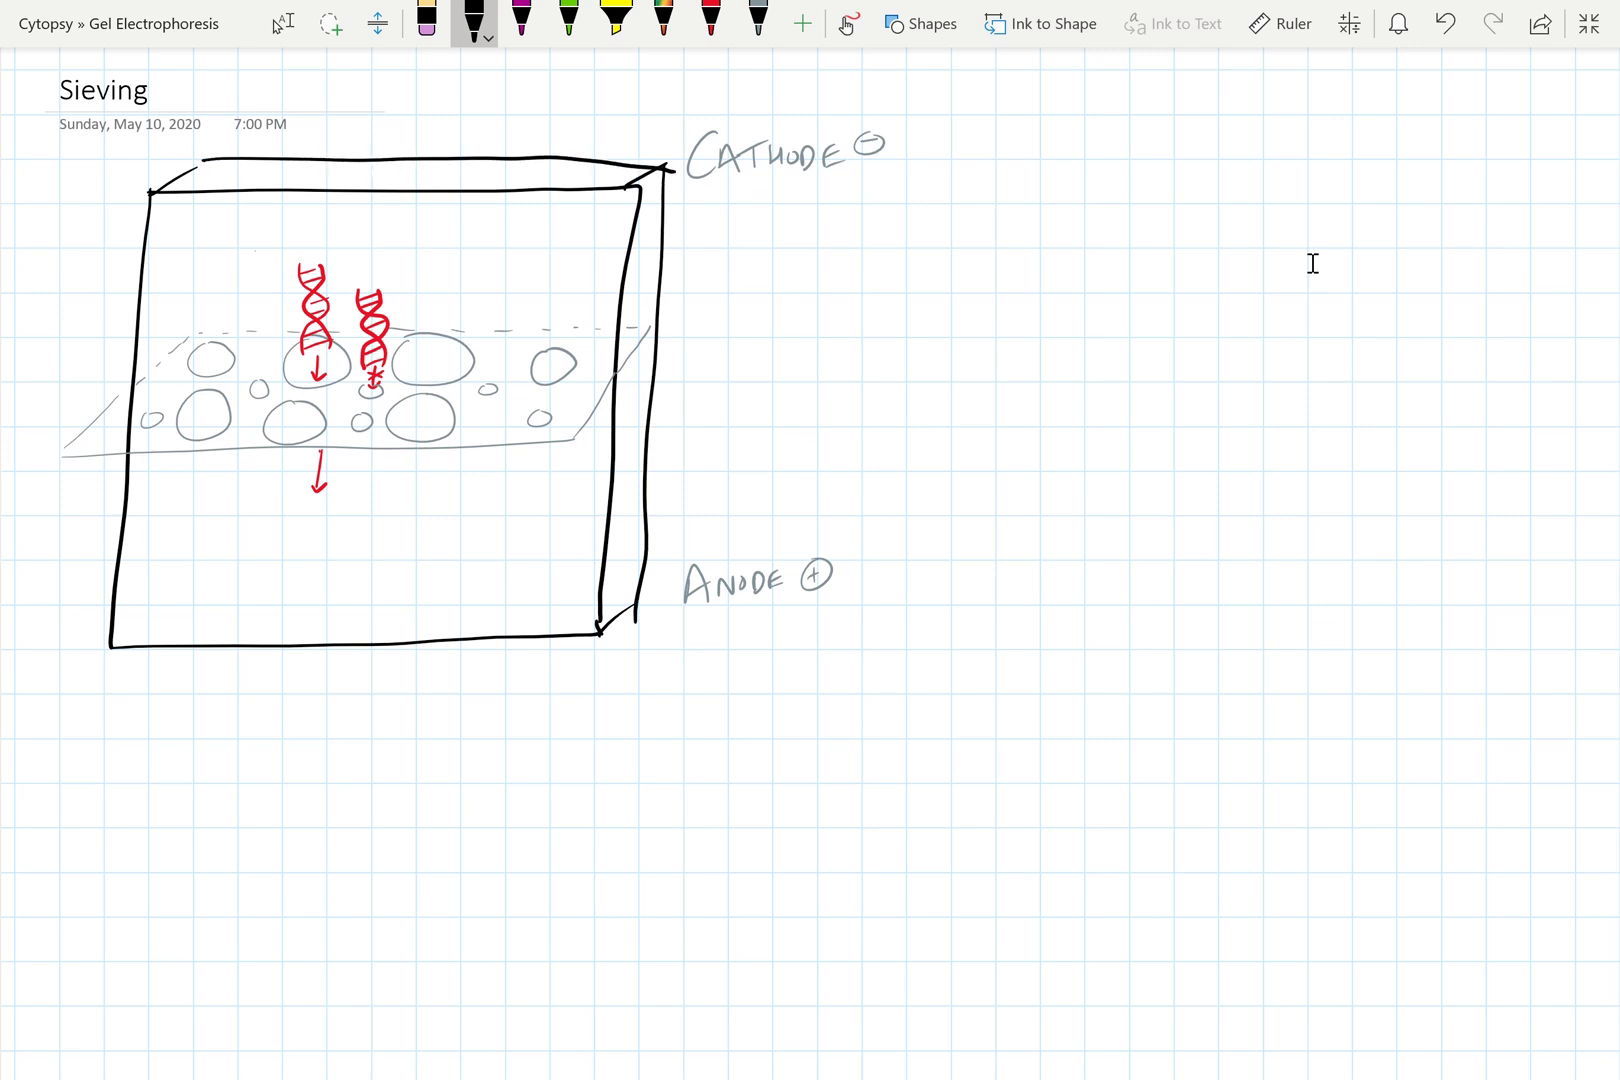
Add grey arrows pointing into the gel's edge and at a small pore
{"action": "left_click", "coordinate": [758, 20]}
{"action": "mouse_move", "coordinate": [700, 333]}
{"action": "left_mouse_down"}
{"action": "mouse_move", "coordinate": [655, 370]}
{"action": "mouse_move", "coordinate": [690, 380]}
{"action": "left_mouse_up"}
{"action": "left_click_drag", "start_coordinate": [755, 345], "coordinate": [660, 370]}
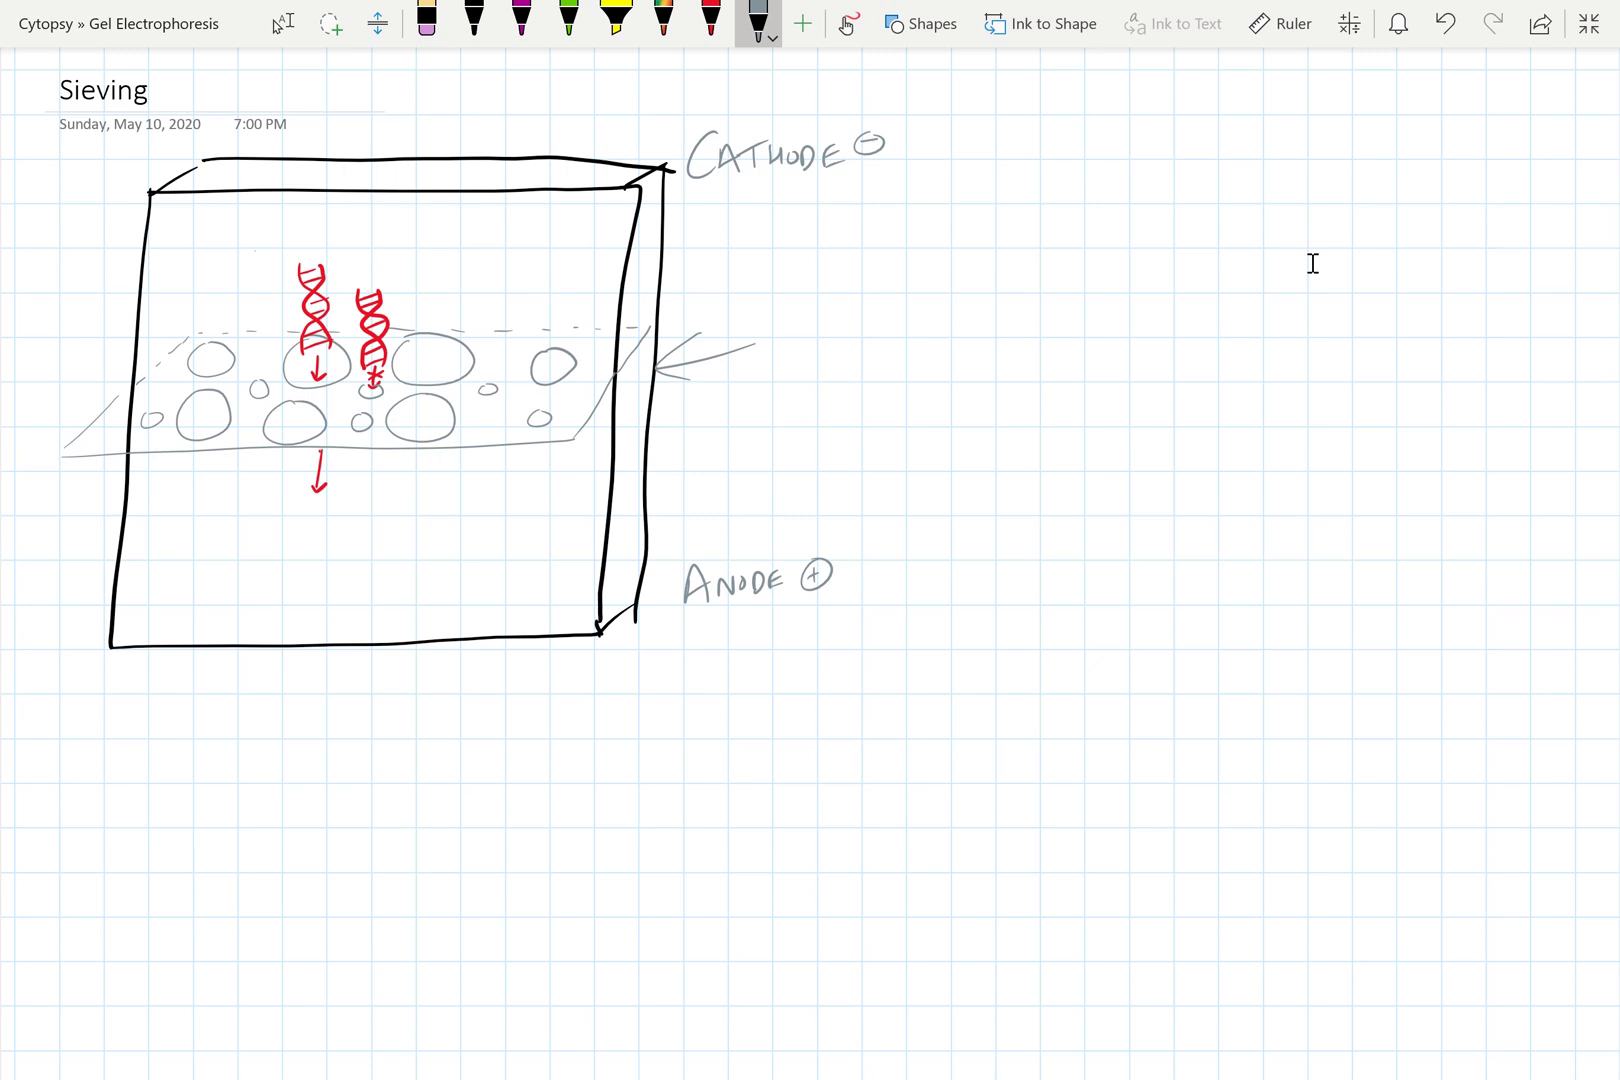
{"action": "mouse_move", "coordinate": [603, 310]}
{"action": "left_mouse_down"}
{"action": "mouse_move", "coordinate": [582, 346]}
{"action": "mouse_move", "coordinate": [596, 342]}
{"action": "left_mouse_up"}
{"action": "mouse_move", "coordinate": [550, 426]}
{"action": "left_mouse_down"}
{"action": "mouse_move", "coordinate": [599, 406]}
{"action": "mouse_move", "coordinate": [553, 420]}
{"action": "left_mouse_up"}
{"action": "left_click_drag", "start_coordinate": [553, 420], "coordinate": [587, 424]}
In red, extend the left strand's arrow through the gel and mark the right strand blocked
{"action": "left_click", "coordinate": [710, 20]}
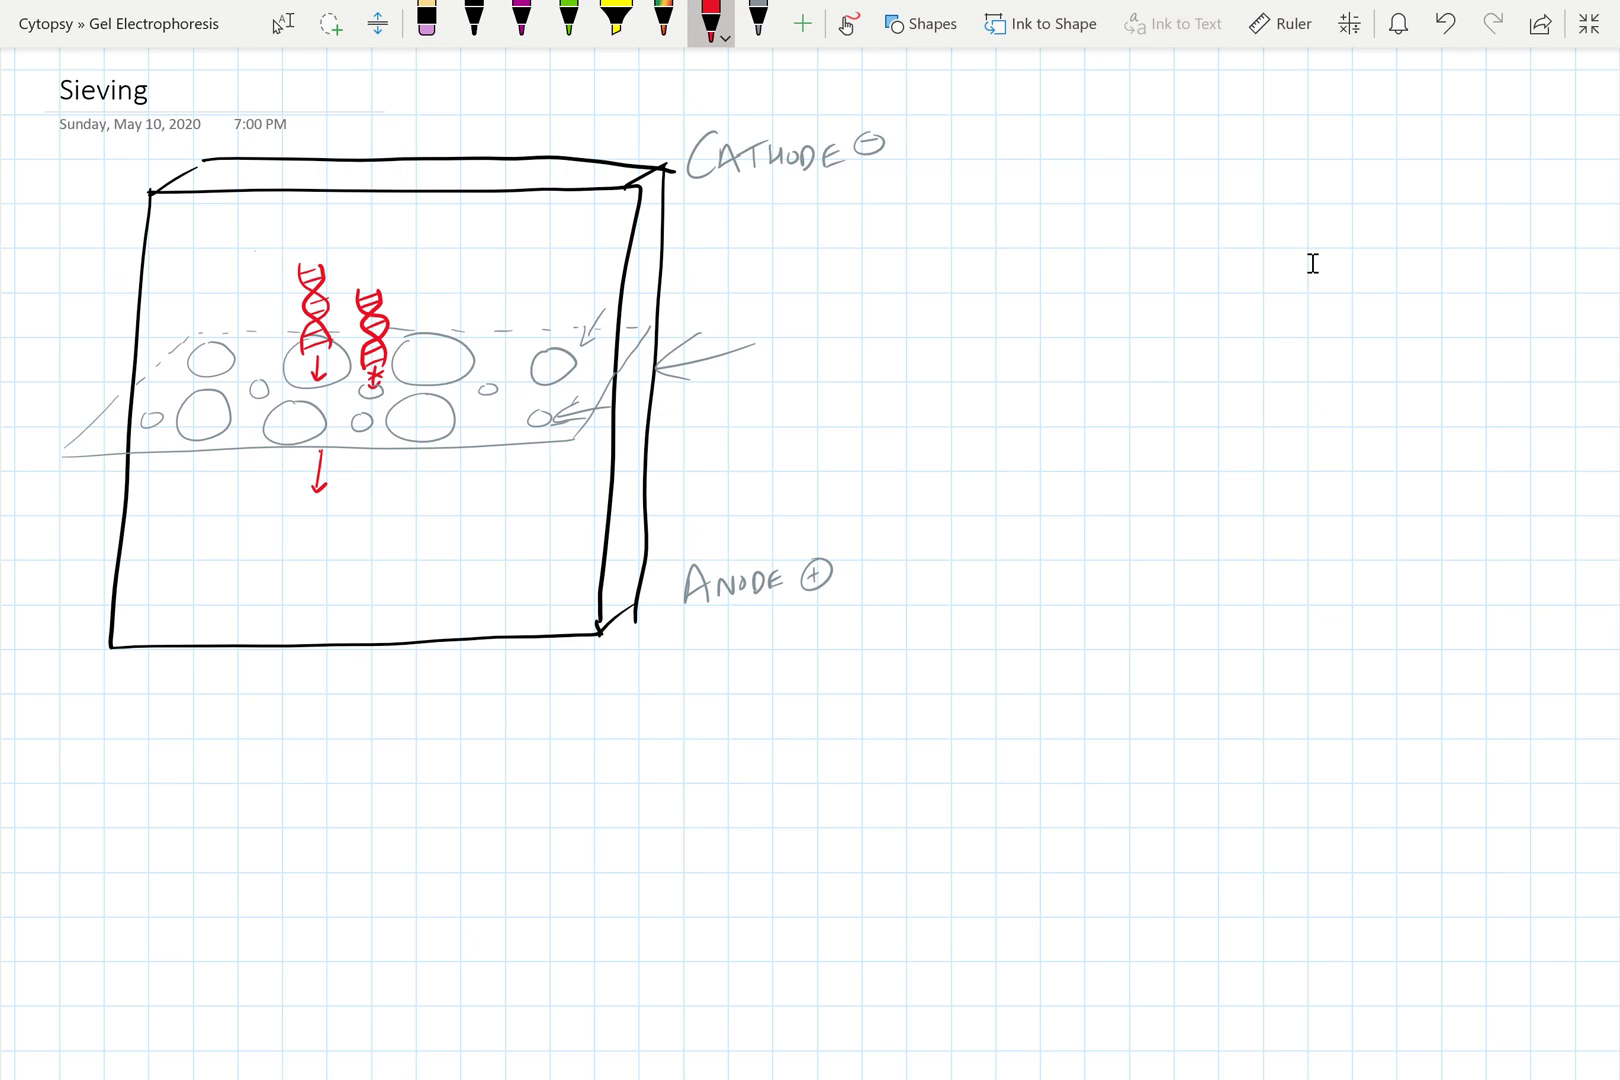
{"action": "mouse_move", "coordinate": [329, 360]}
{"action": "left_mouse_down"}
{"action": "mouse_move", "coordinate": [331, 494]}
{"action": "mouse_move", "coordinate": [347, 481]}
{"action": "left_mouse_up"}
{"action": "mouse_move", "coordinate": [381, 411]}
{"action": "left_mouse_down"}
{"action": "mouse_move", "coordinate": [411, 432]}
{"action": "mouse_move", "coordinate": [388, 448]}
{"action": "mouse_move", "coordinate": [436, 430]}
{"action": "left_mouse_up"}
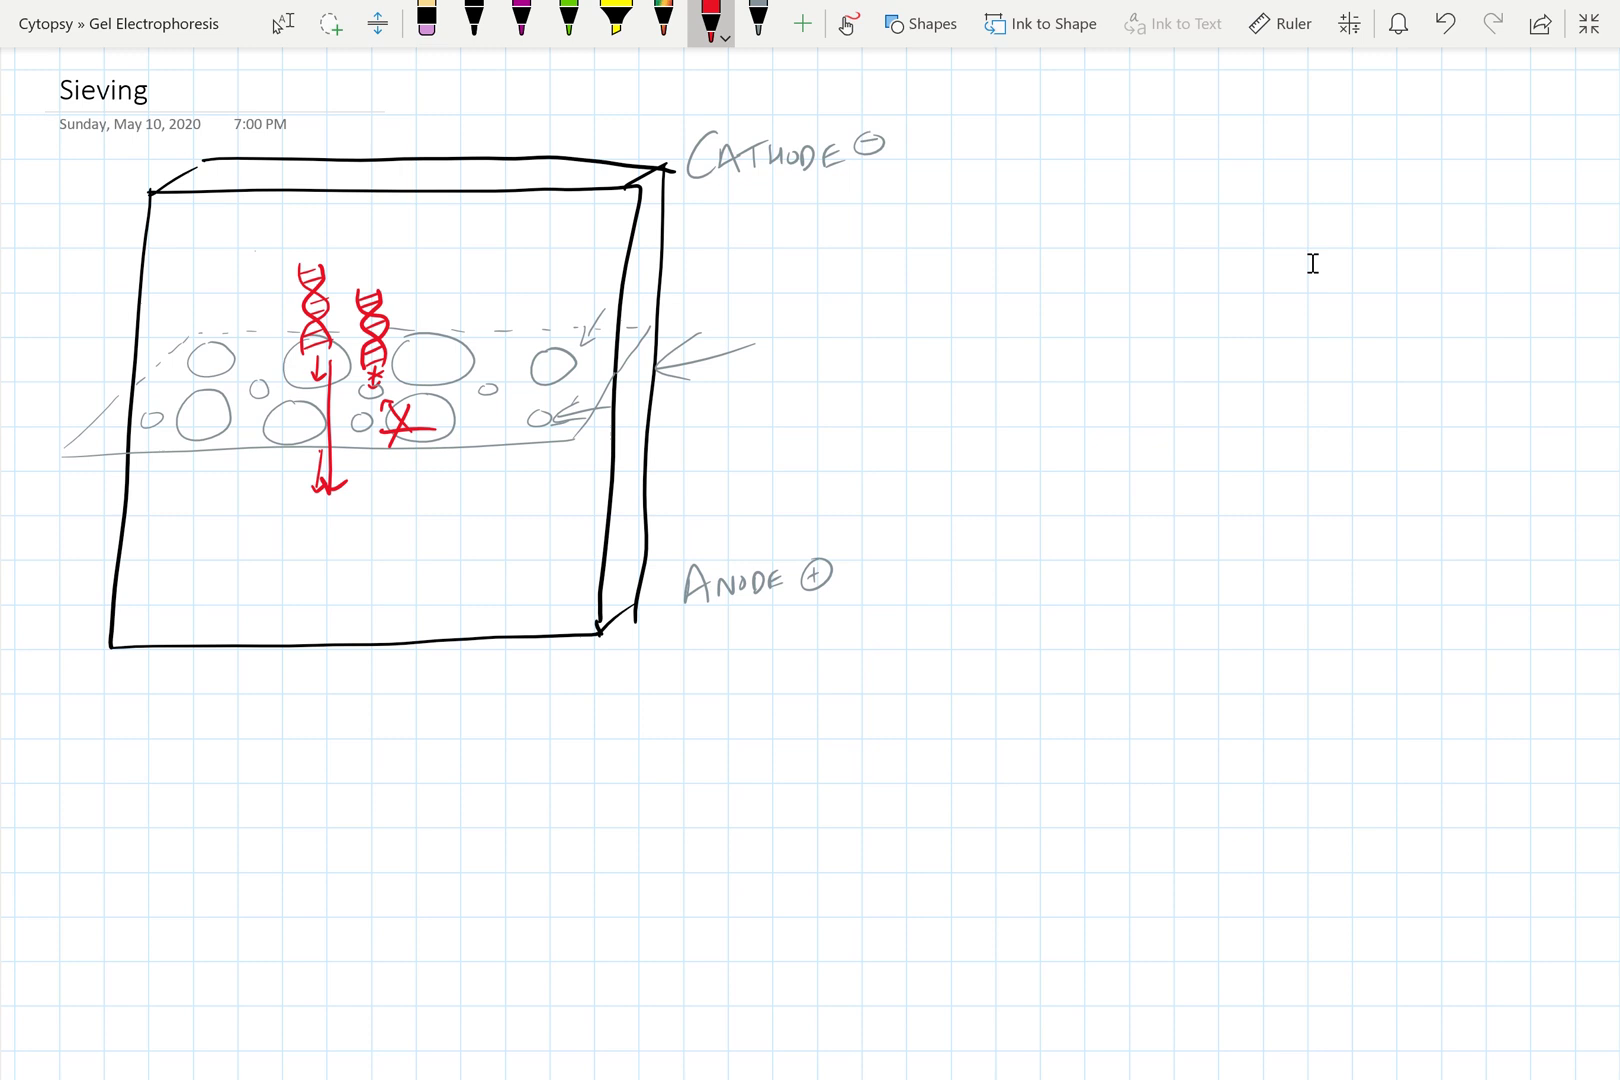
Draw a red cathode-to-anode arrow and a grey gel outline to its right
{"action": "left_click_drag", "start_coordinate": [767, 207], "coordinate": [765, 545]}
{"action": "mouse_move", "coordinate": [740, 518]}
{"action": "left_mouse_down"}
{"action": "mouse_move", "coordinate": [760, 545]}
{"action": "mouse_move", "coordinate": [795, 517]}
{"action": "left_mouse_up"}
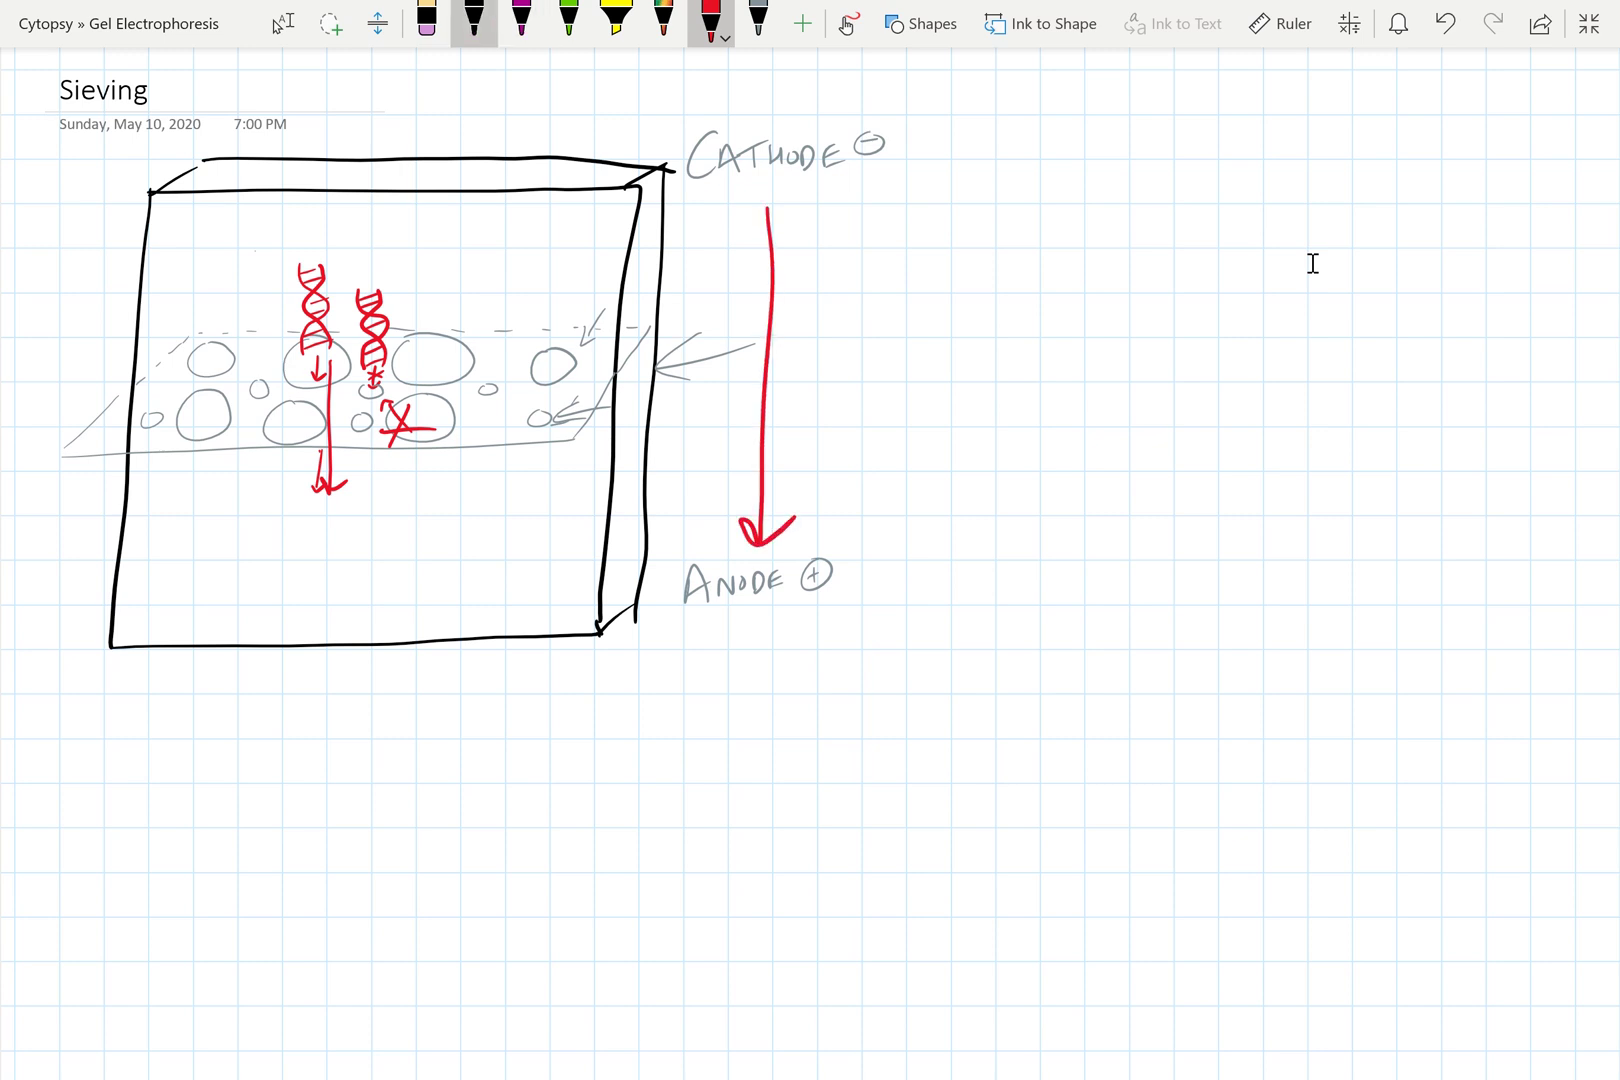
{"action": "left_click", "coordinate": [758, 20]}
{"action": "mouse_move", "coordinate": [966, 301]}
{"action": "left_mouse_down"}
{"action": "mouse_move", "coordinate": [959, 494]}
{"action": "mouse_move", "coordinate": [1219, 272]}
{"action": "left_mouse_up"}
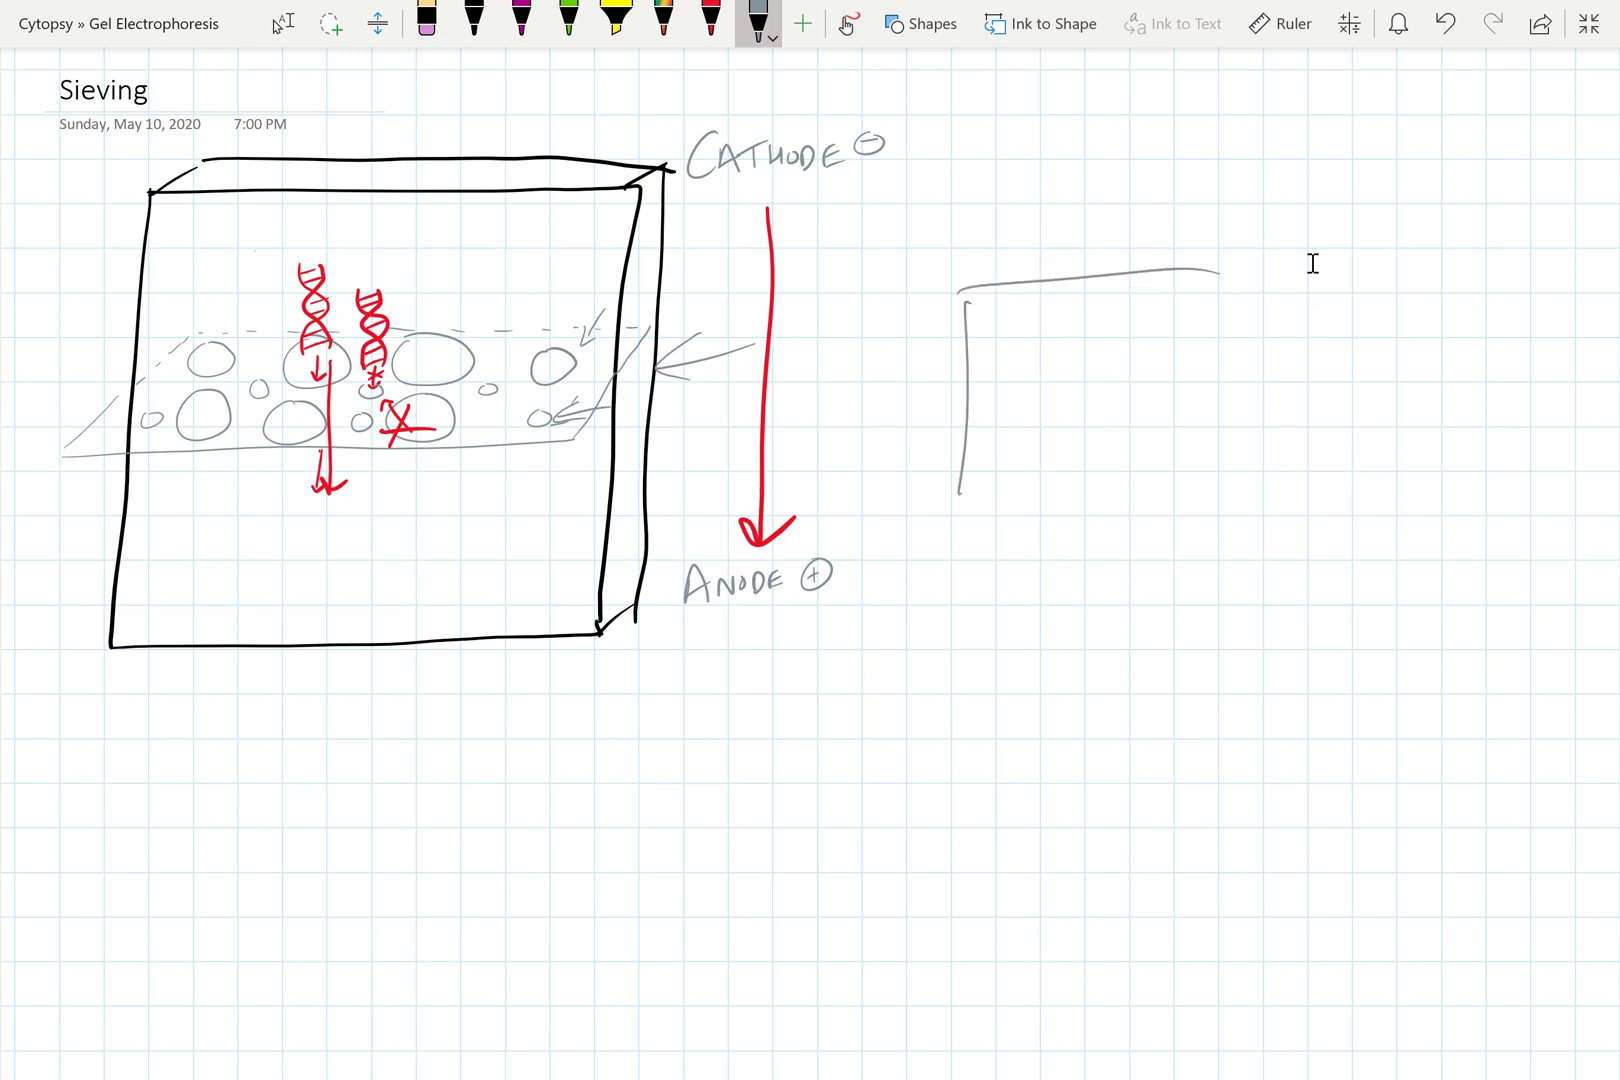
{"action": "left_click_drag", "start_coordinate": [972, 521], "coordinate": [1187, 507]}
{"action": "left_click_drag", "start_coordinate": [1212, 299], "coordinate": [1196, 506]}
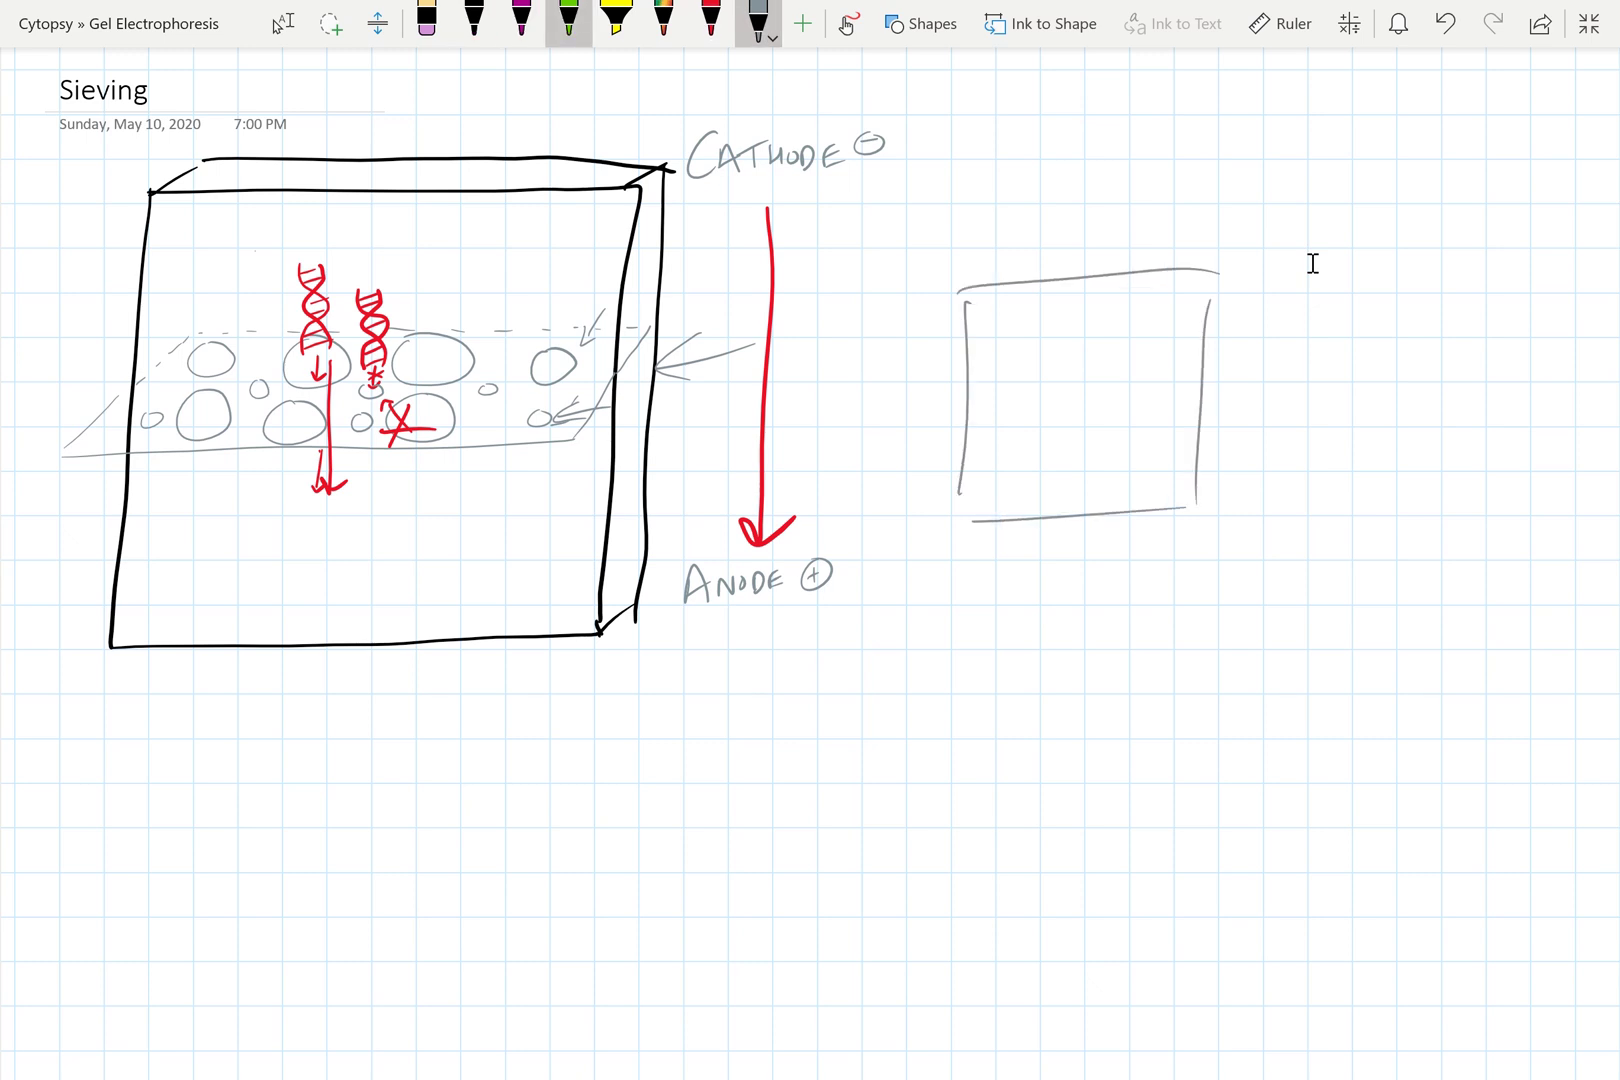
Draw red bands inside the grey gel: top, middle and bottom
{"action": "left_click", "coordinate": [711, 20]}
{"action": "left_click", "coordinate": [711, 20]}
{"action": "left_click", "coordinate": [711, 20]}
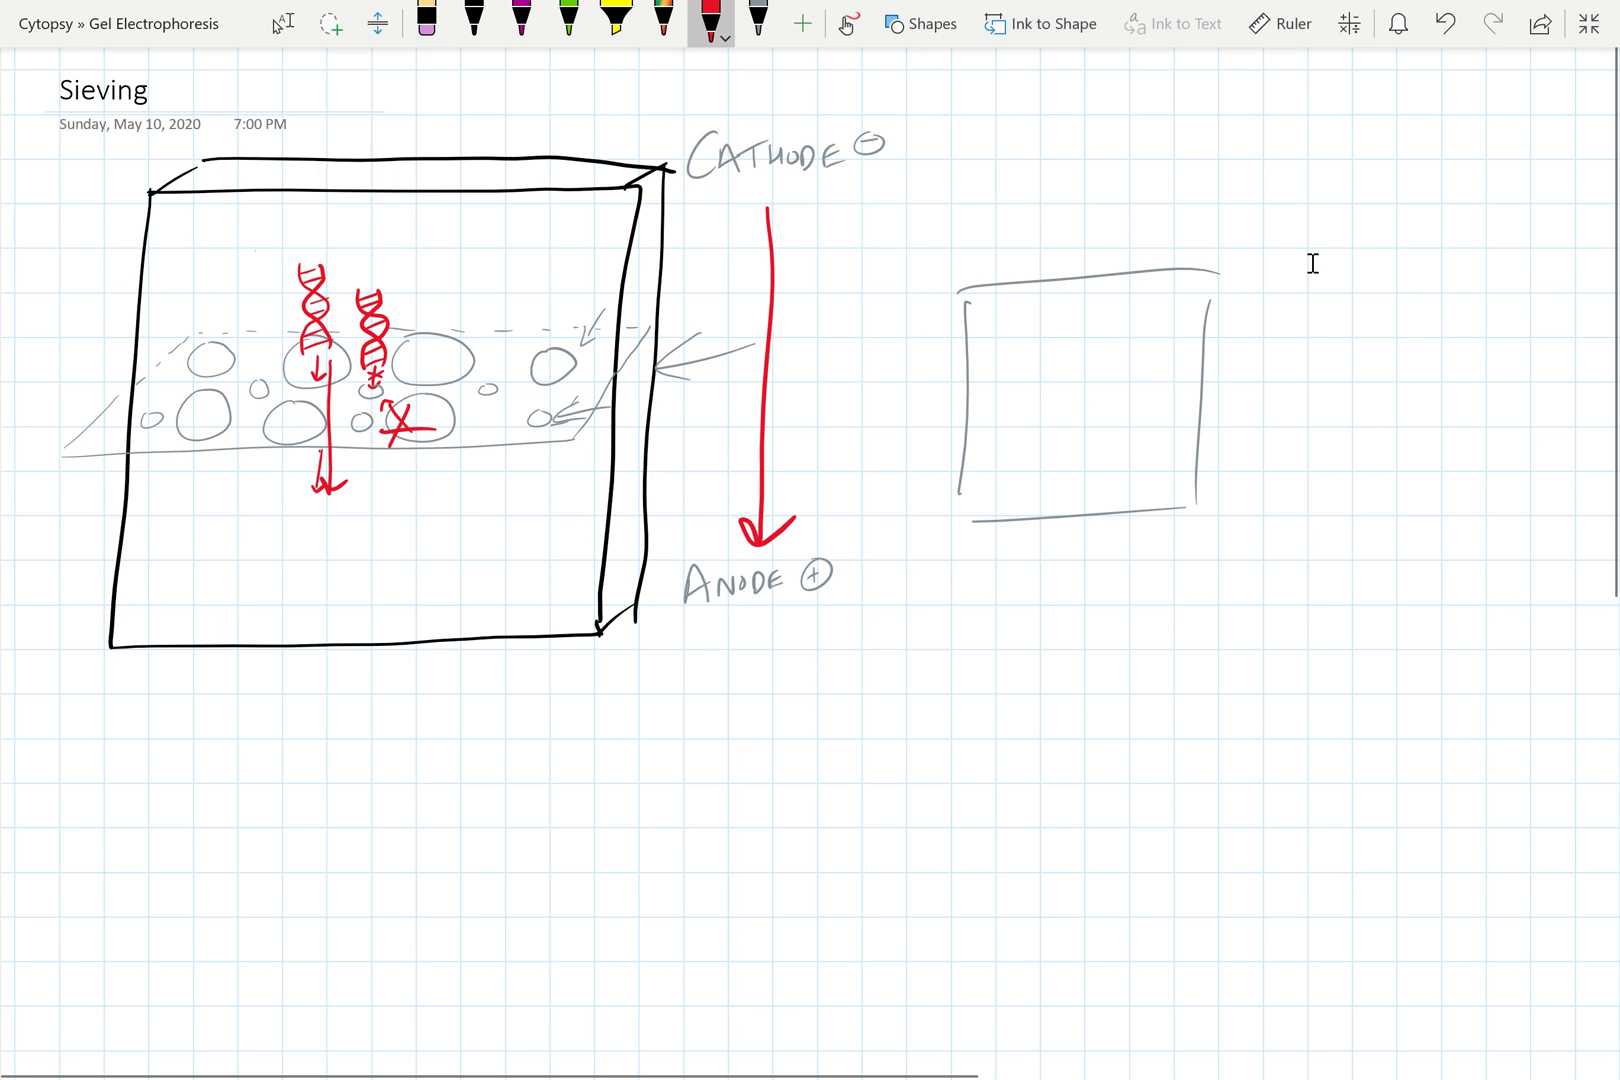
{"action": "left_click_drag", "start_coordinate": [986, 331], "coordinate": [1203, 306]}
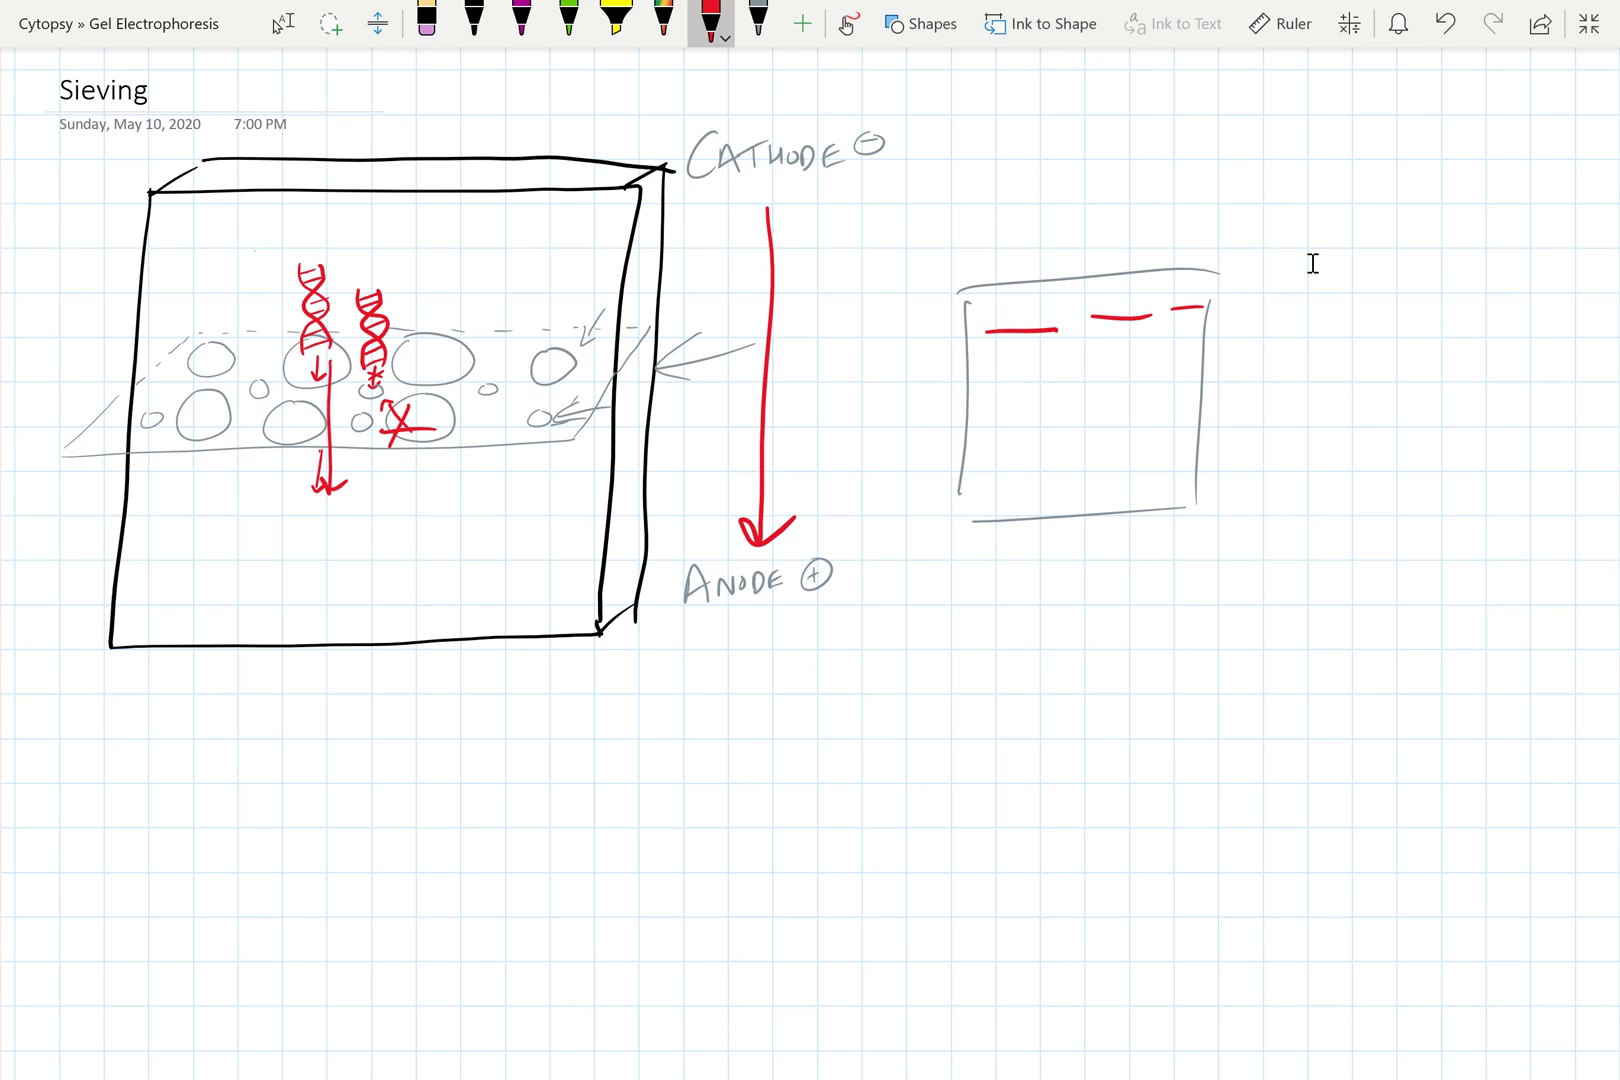
{"action": "left_click_drag", "start_coordinate": [993, 479], "coordinate": [1171, 468]}
{"action": "mouse_move", "coordinate": [1016, 368]}
{"action": "left_mouse_down"}
{"action": "mouse_move", "coordinate": [1128, 415]}
{"action": "mouse_move", "coordinate": [1180, 351]}
{"action": "left_mouse_up"}
Write BIG, MED and SMALL beside the bands, then go to the Staining Gels page
{"action": "left_click_drag", "start_coordinate": [1240, 290], "coordinate": [1238, 325]}
{"action": "mouse_move", "coordinate": [1237, 262]}
{"action": "left_mouse_down"}
{"action": "mouse_move", "coordinate": [1250, 322]}
{"action": "mouse_move", "coordinate": [1300, 300]}
{"action": "left_mouse_up"}
{"action": "mouse_move", "coordinate": [1337, 270]}
{"action": "left_mouse_down"}
{"action": "mouse_move", "coordinate": [1318, 308]}
{"action": "mouse_move", "coordinate": [1365, 316]}
{"action": "left_mouse_up"}
{"action": "mouse_move", "coordinate": [1238, 462]}
{"action": "left_mouse_down"}
{"action": "mouse_move", "coordinate": [1216, 494]}
{"action": "mouse_move", "coordinate": [1330, 486]}
{"action": "mouse_move", "coordinate": [1306, 472]}
{"action": "left_mouse_up"}
{"action": "left_click_drag", "start_coordinate": [1338, 450], "coordinate": [1362, 481]}
{"action": "left_click_drag", "start_coordinate": [1369, 452], "coordinate": [1394, 481]}
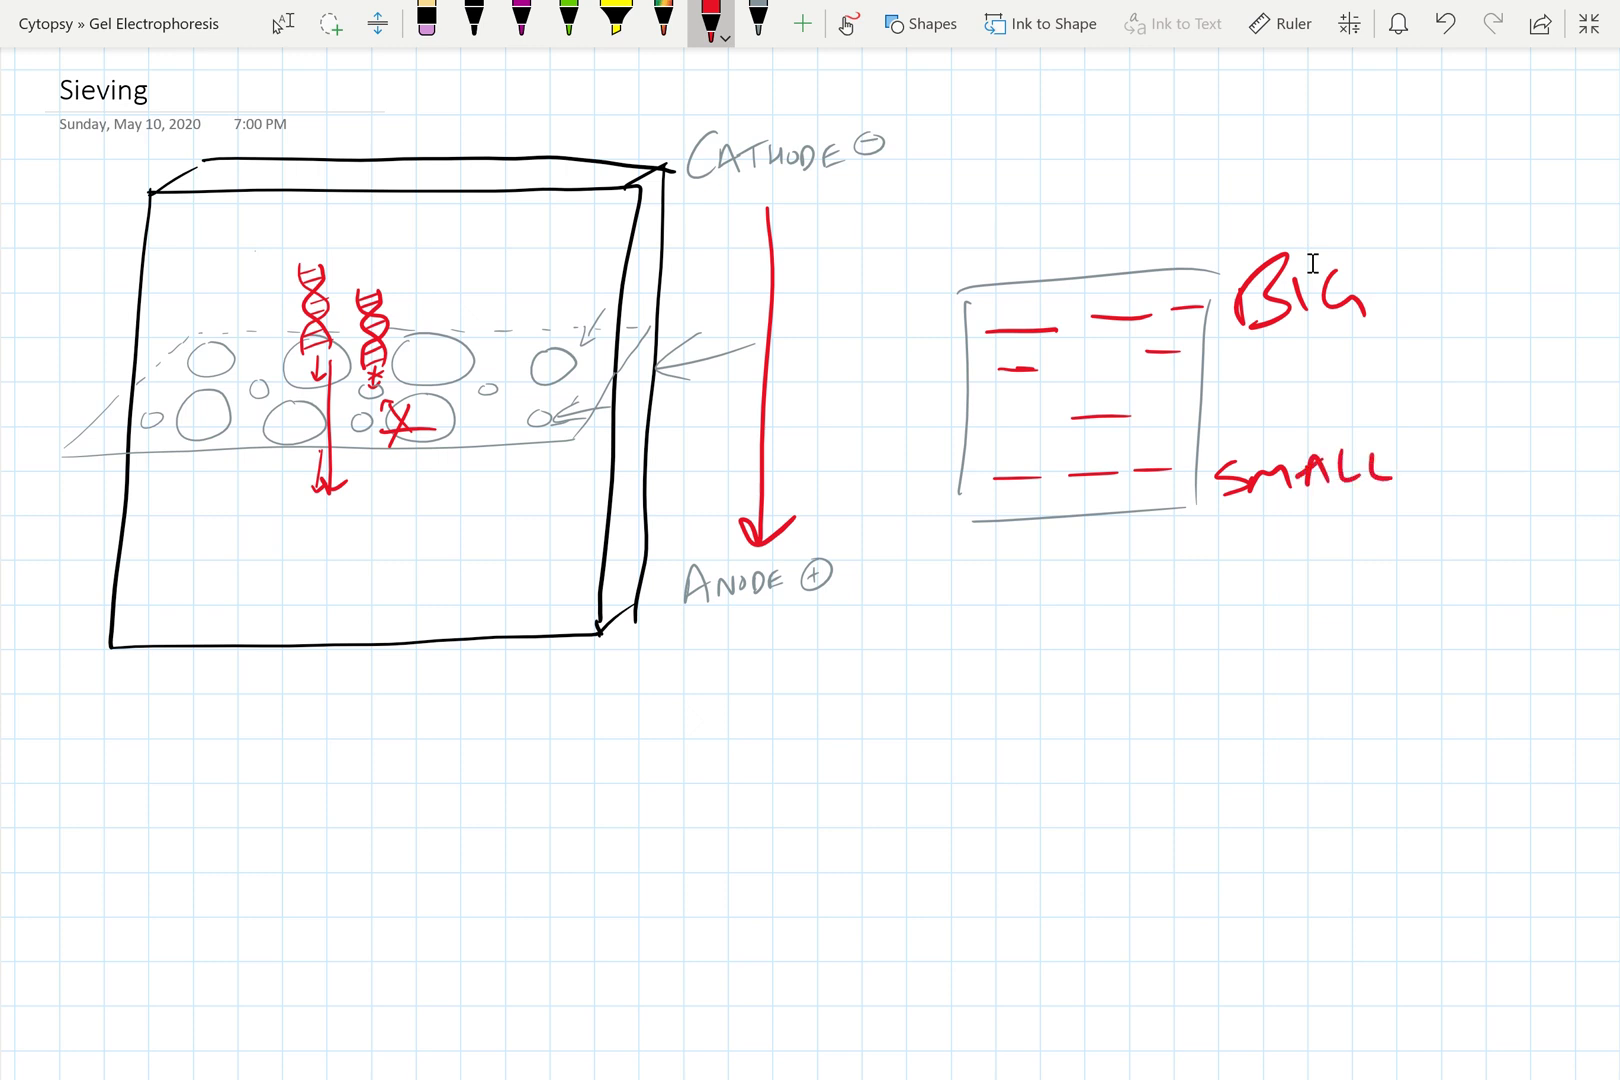
{"action": "left_click_drag", "start_coordinate": [1231, 413], "coordinate": [1283, 407]}
{"action": "mouse_move", "coordinate": [1285, 382]}
{"action": "left_mouse_down"}
{"action": "mouse_move", "coordinate": [1308, 370]}
{"action": "mouse_move", "coordinate": [1312, 392]}
{"action": "left_mouse_up"}
{"action": "left_click_drag", "start_coordinate": [1289, 410], "coordinate": [1315, 408]}
{"action": "left_click_drag", "start_coordinate": [1337, 387], "coordinate": [1340, 418]}
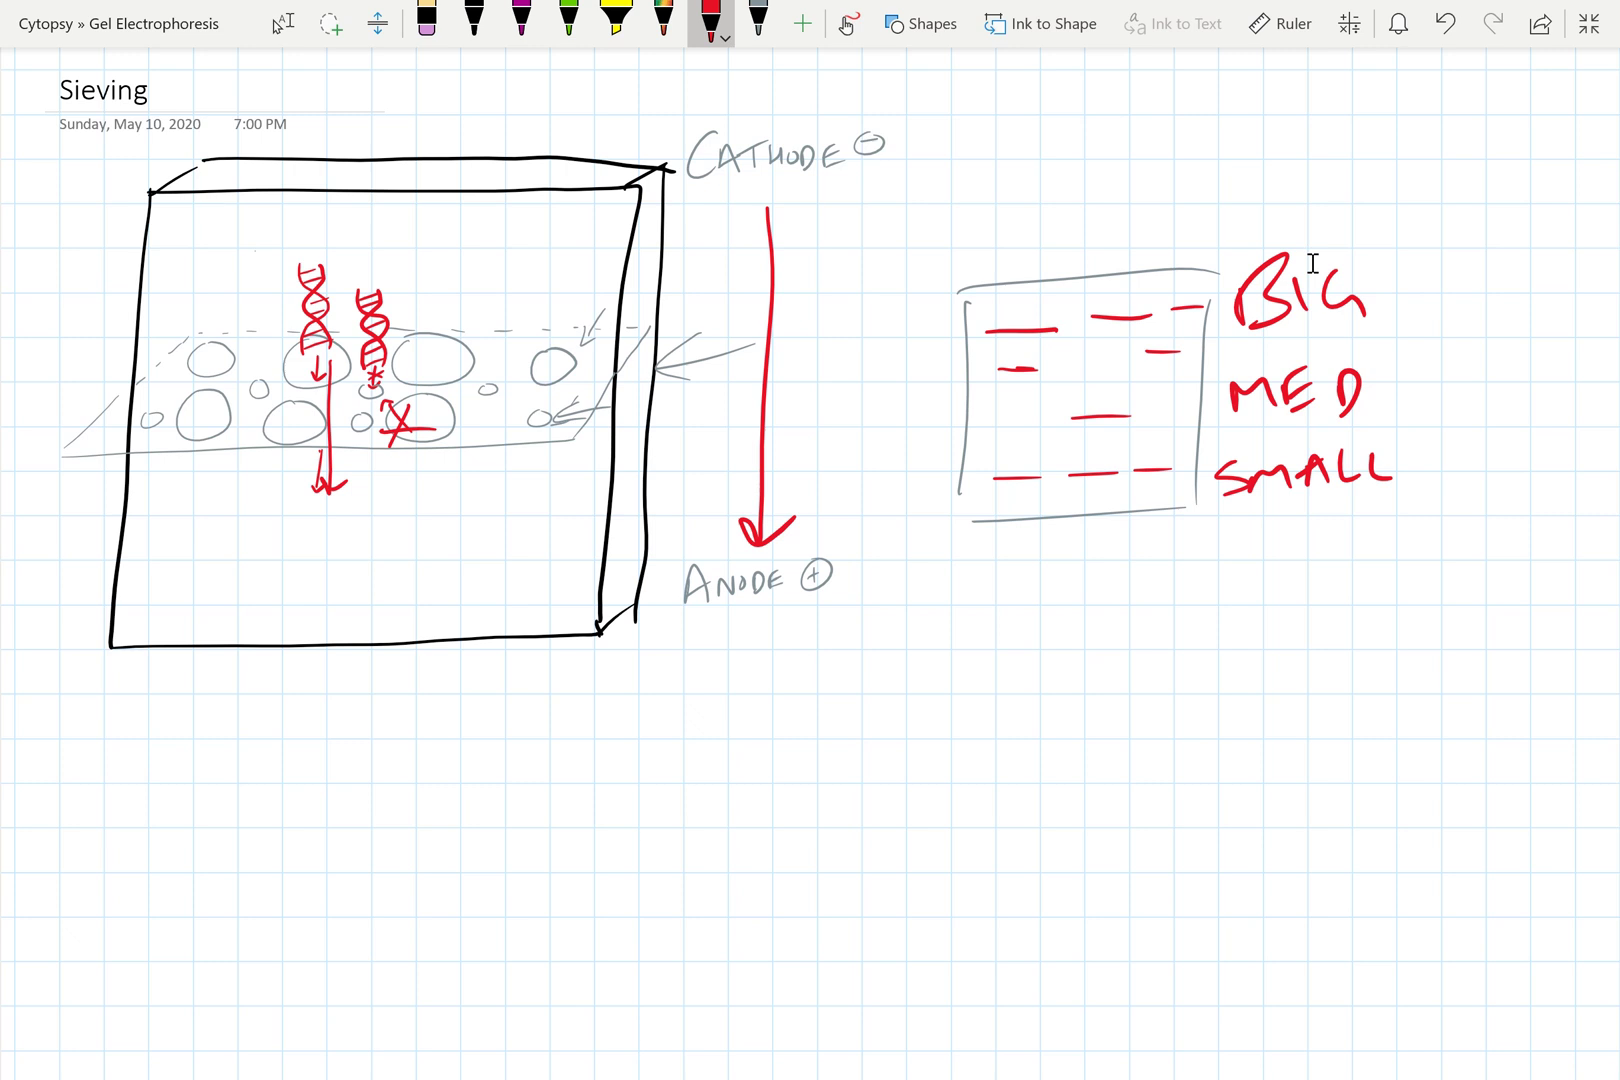
{"action": "key", "text": "Escape"}
{"action": "key", "text": "ctrl+Page_Down"}
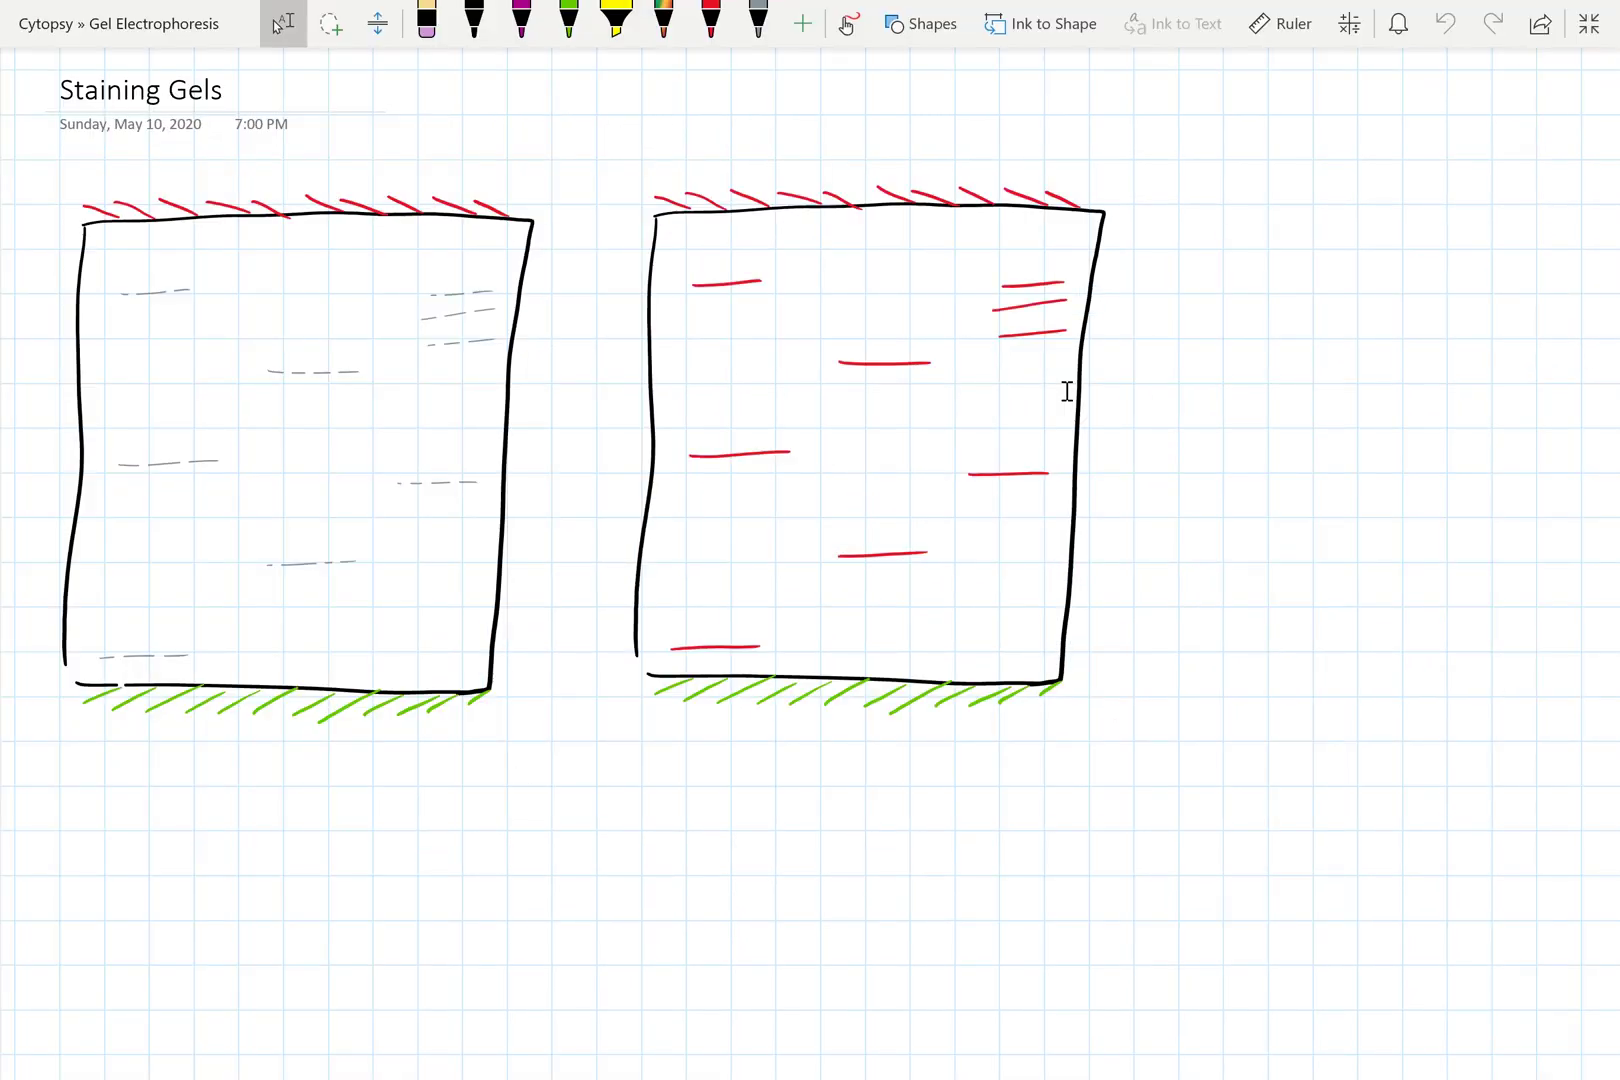
Draw a third black gel outline right of the others with three wells at its top
{"action": "double_click", "coordinate": [474, 20]}
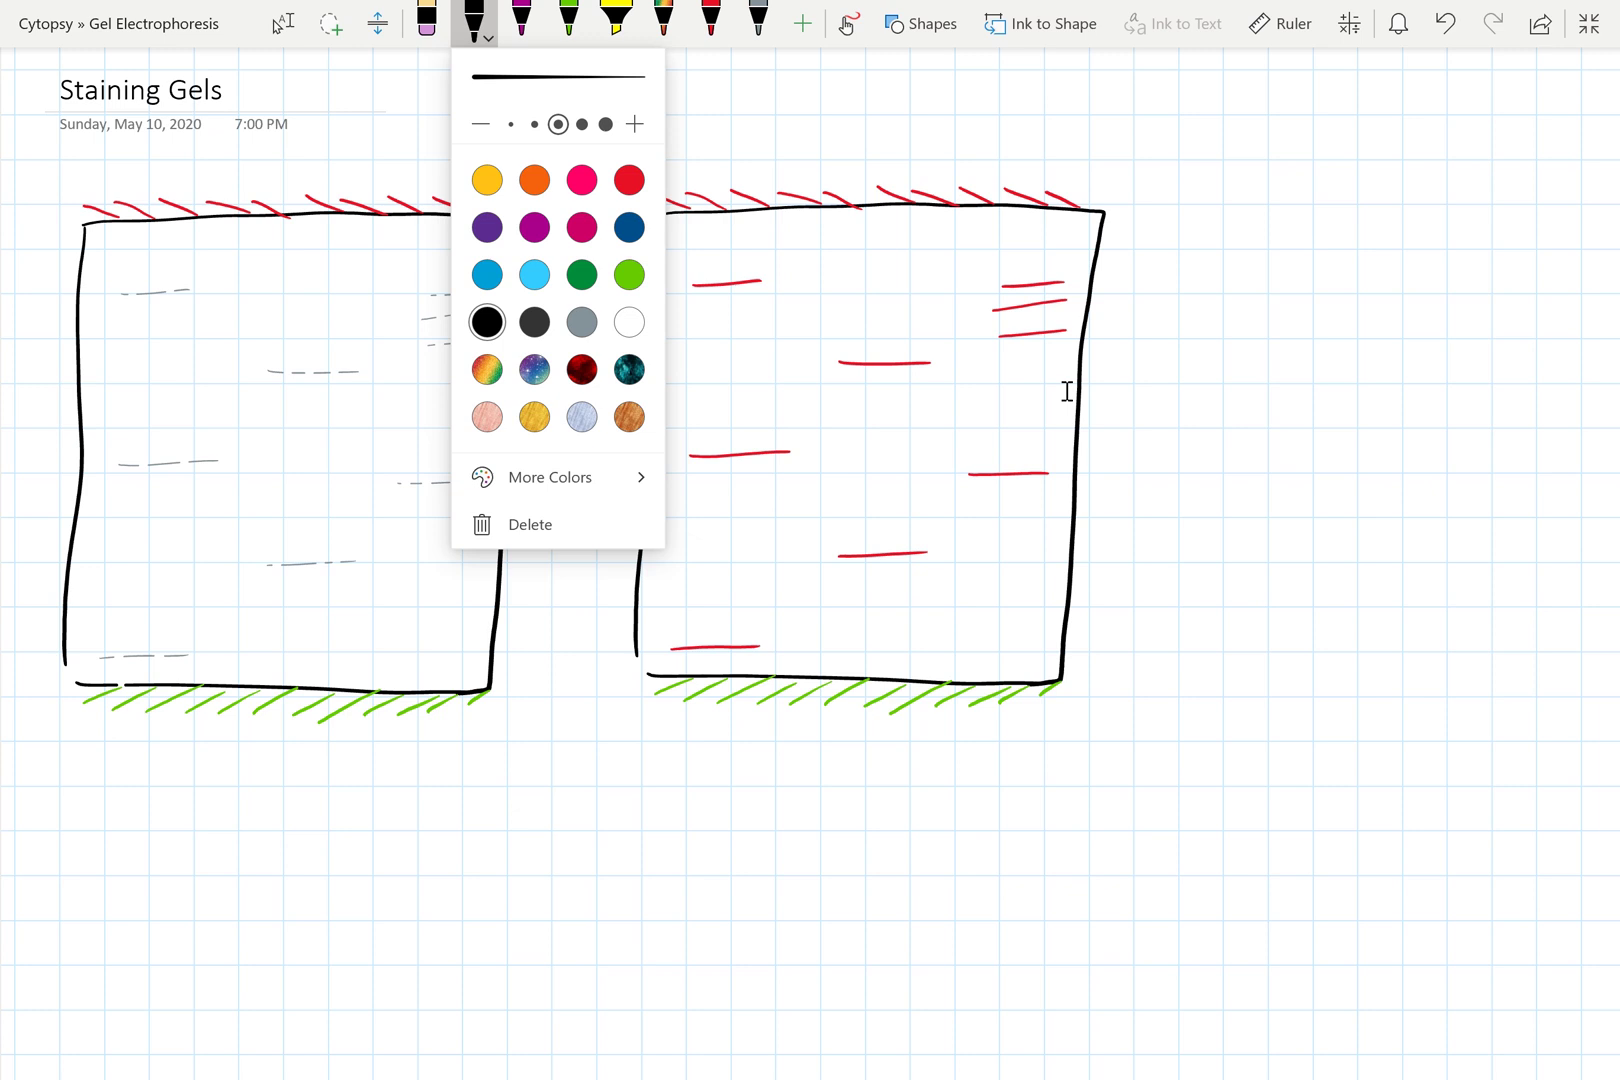
{"action": "mouse_move", "coordinate": [1240, 208]}
{"action": "left_mouse_down"}
{"action": "mouse_move", "coordinate": [1240, 510]}
{"action": "mouse_move", "coordinate": [1518, 486]}
{"action": "mouse_move", "coordinate": [1222, 507]}
{"action": "left_mouse_up"}
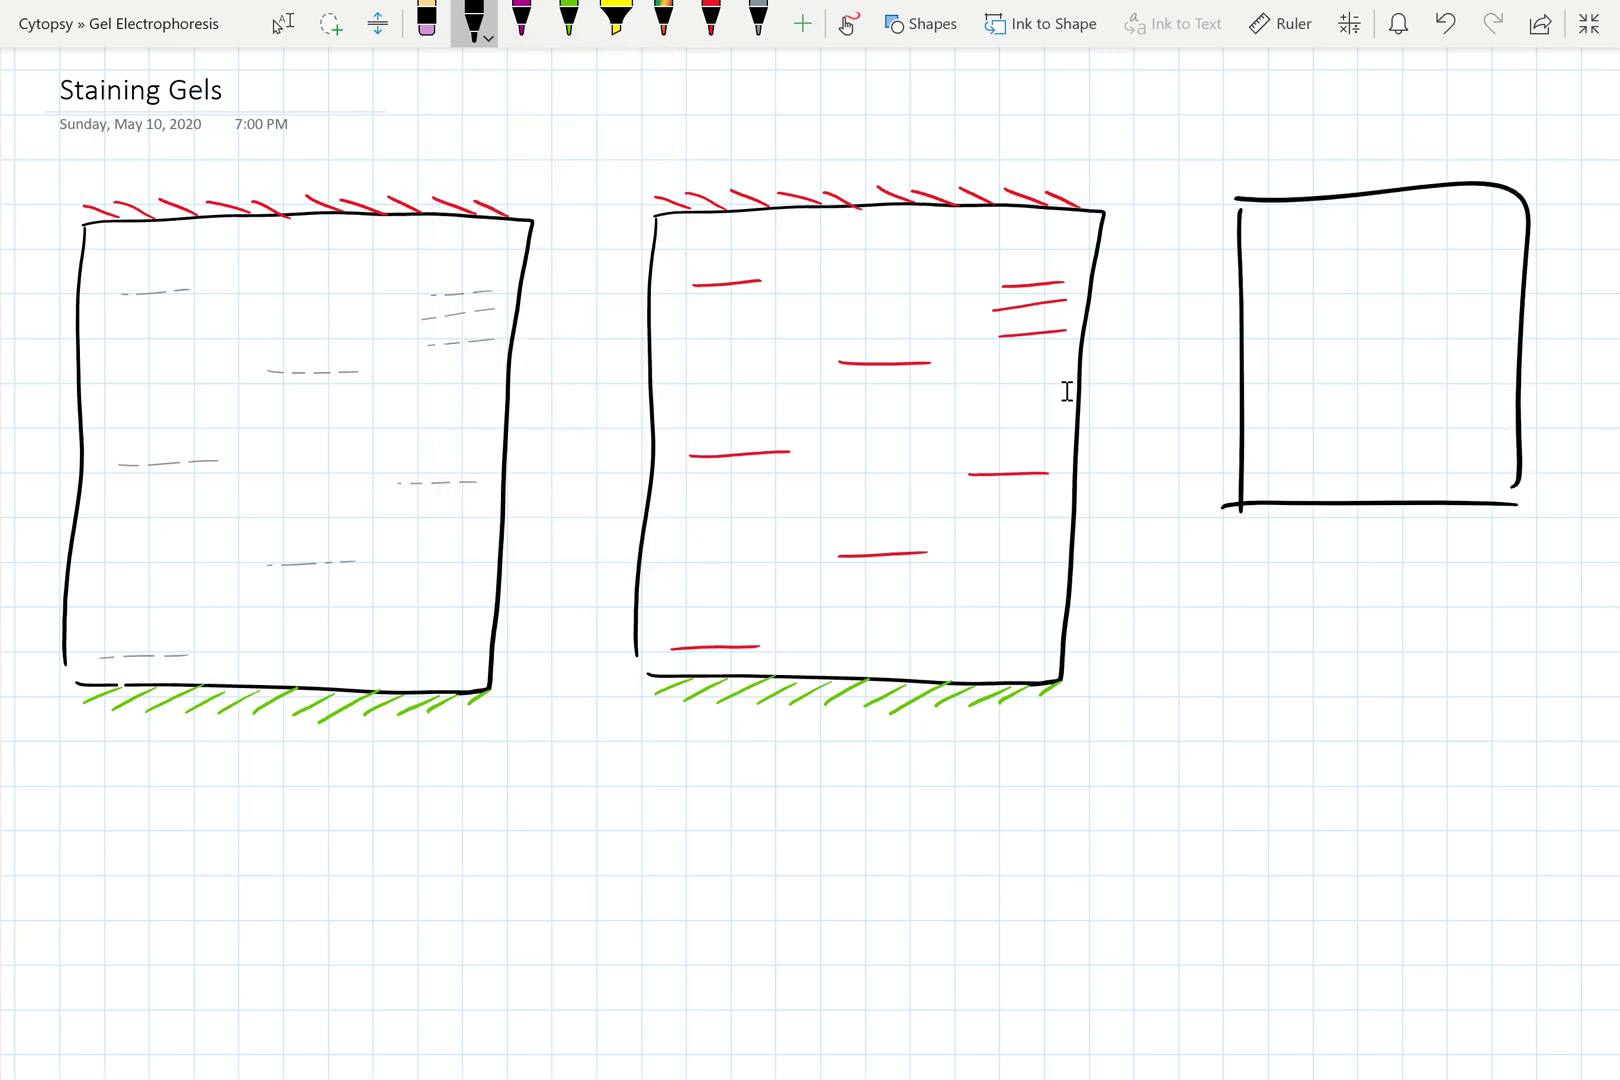
{"action": "mouse_move", "coordinate": [1268, 242]}
{"action": "left_mouse_down"}
{"action": "mouse_move", "coordinate": [1268, 272]}
{"action": "mouse_move", "coordinate": [1332, 231]}
{"action": "left_mouse_up"}
{"action": "left_click_drag", "start_coordinate": [1267, 271], "coordinate": [1336, 264]}
{"action": "mouse_move", "coordinate": [1377, 241]}
{"action": "left_mouse_down"}
{"action": "mouse_move", "coordinate": [1379, 257]}
{"action": "mouse_move", "coordinate": [1418, 221]}
{"action": "left_mouse_up"}
{"action": "mouse_move", "coordinate": [1377, 264]}
{"action": "left_mouse_down"}
{"action": "mouse_move", "coordinate": [1439, 244]}
{"action": "mouse_move", "coordinate": [1427, 266]}
{"action": "left_mouse_up"}
{"action": "mouse_move", "coordinate": [1451, 229]}
{"action": "left_mouse_down"}
{"action": "mouse_move", "coordinate": [1452, 250]}
{"action": "mouse_move", "coordinate": [1503, 218]}
{"action": "left_mouse_up"}
{"action": "mouse_move", "coordinate": [1454, 250]}
{"action": "left_mouse_down"}
{"action": "mouse_move", "coordinate": [1505, 240]}
{"action": "mouse_move", "coordinate": [1502, 255]}
{"action": "left_mouse_up"}
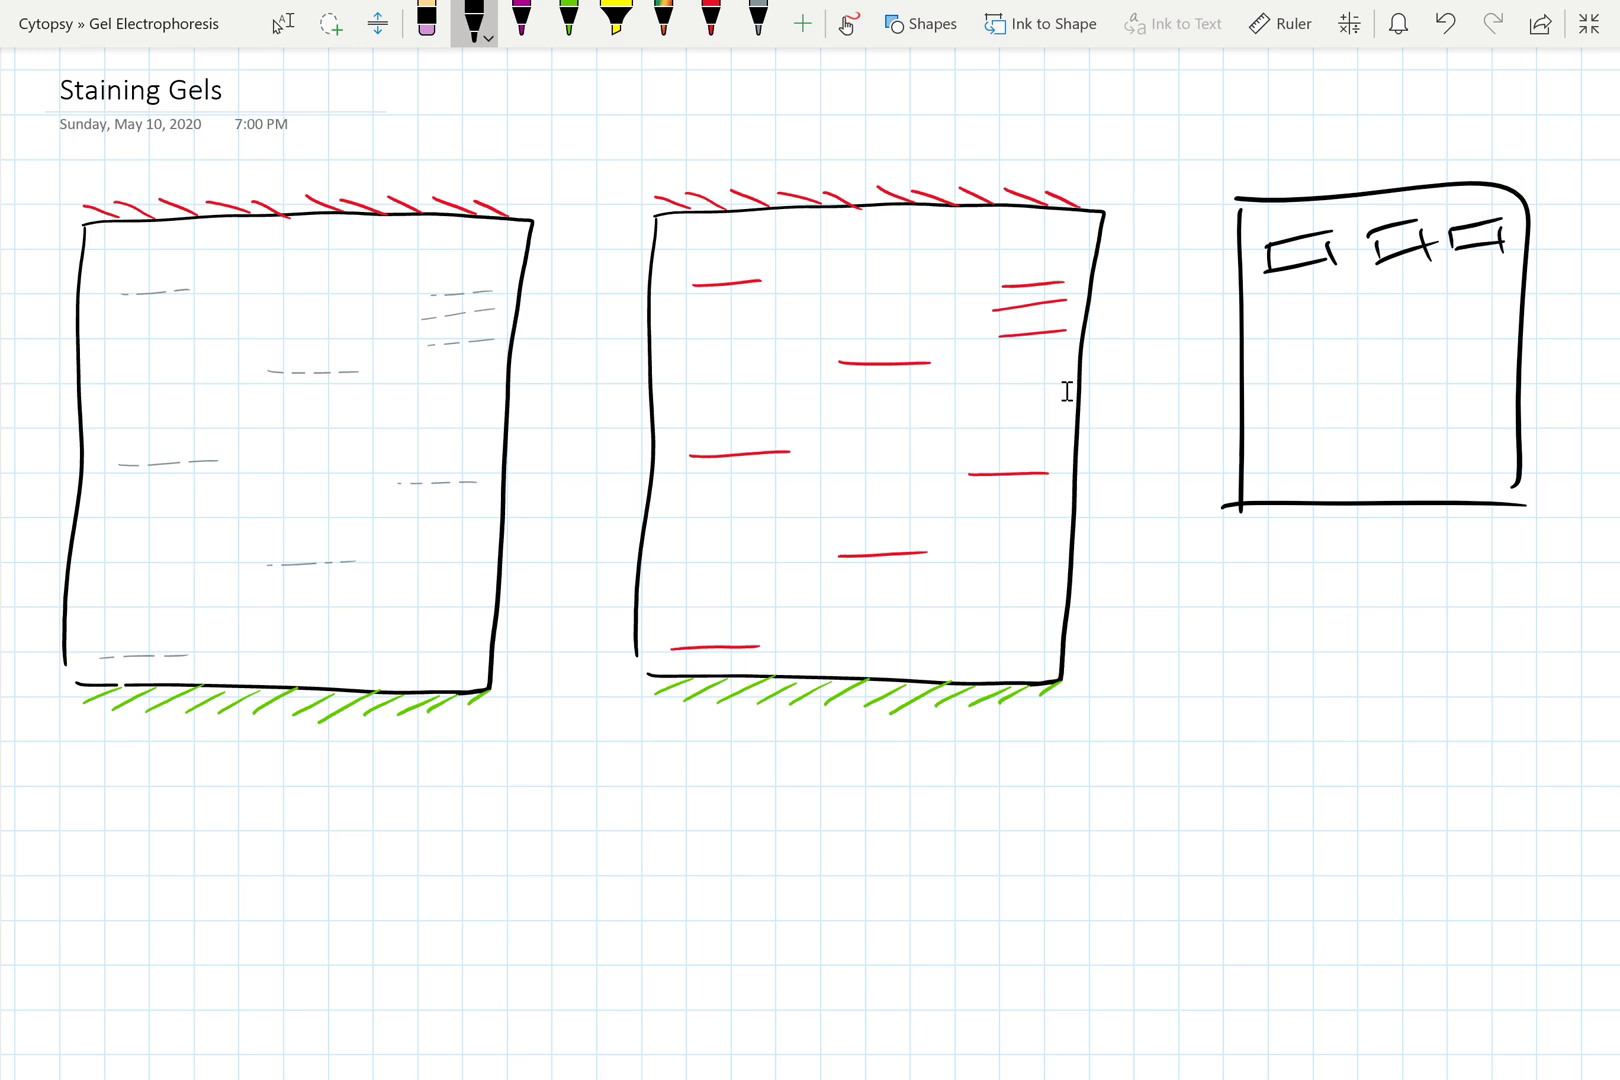
Add a downward arrow from the first well and mark that well in red
{"action": "mouse_move", "coordinate": [1302, 255]}
{"action": "left_mouse_down"}
{"action": "mouse_move", "coordinate": [1300, 476]}
{"action": "mouse_move", "coordinate": [1315, 453]}
{"action": "left_mouse_up"}
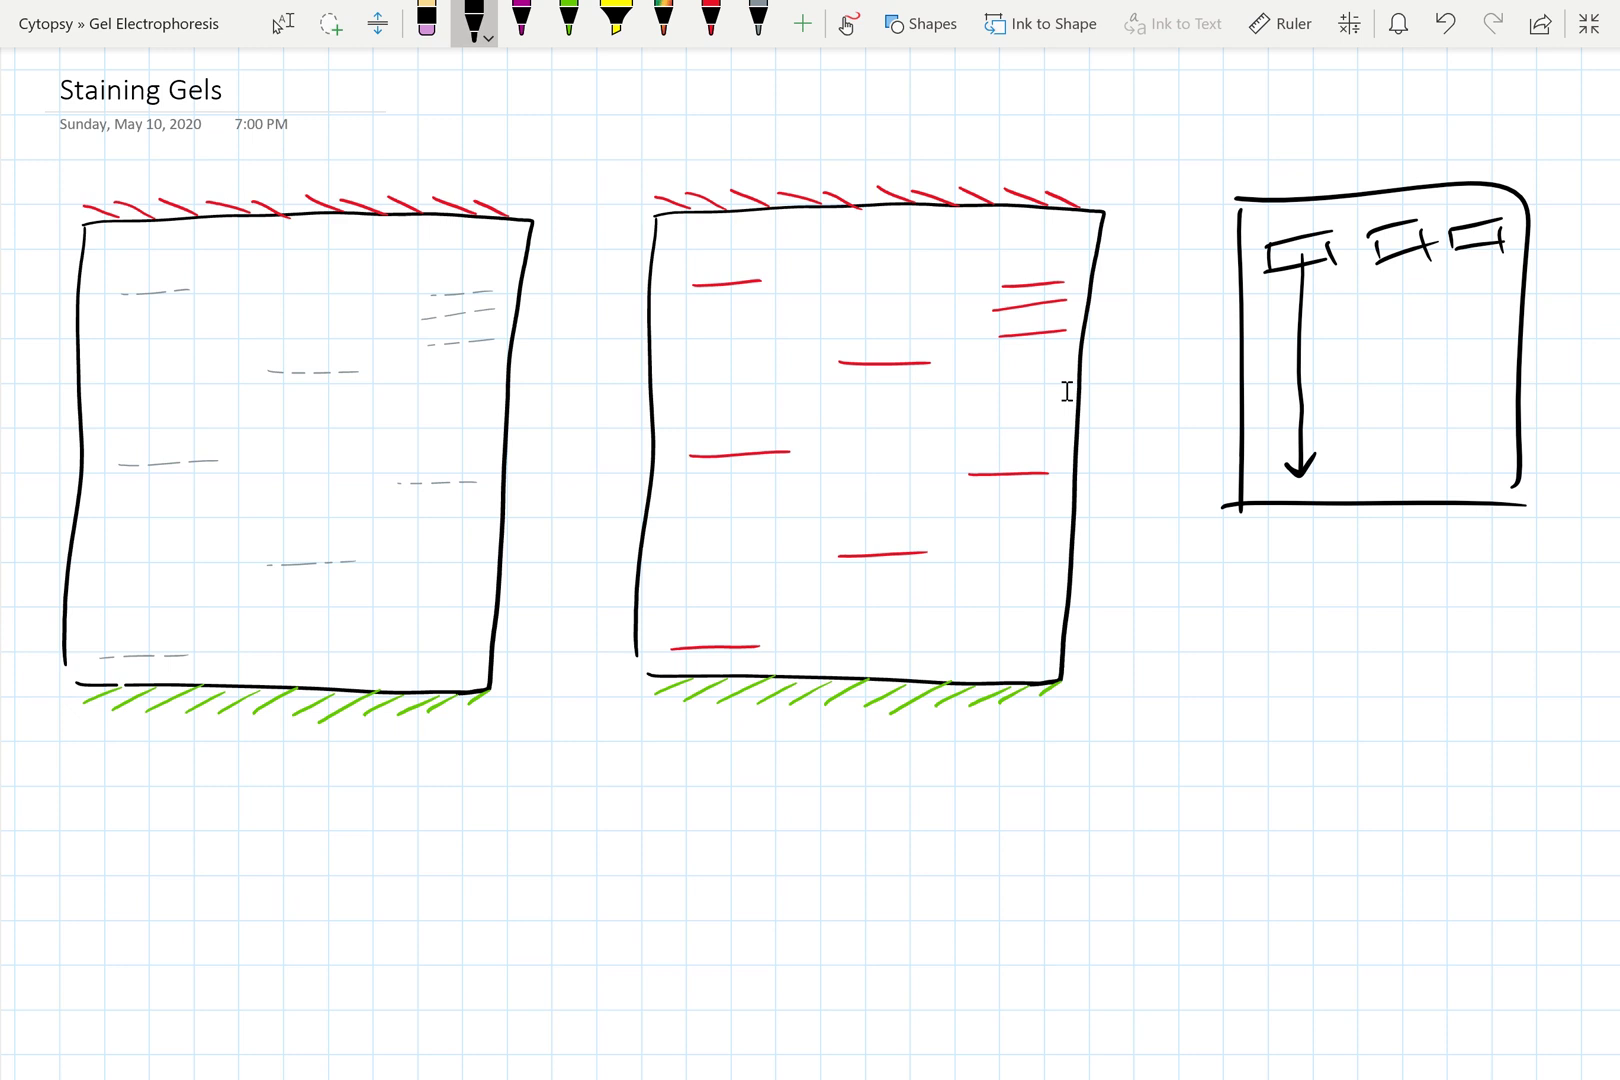
{"action": "left_click", "coordinate": [710, 20]}
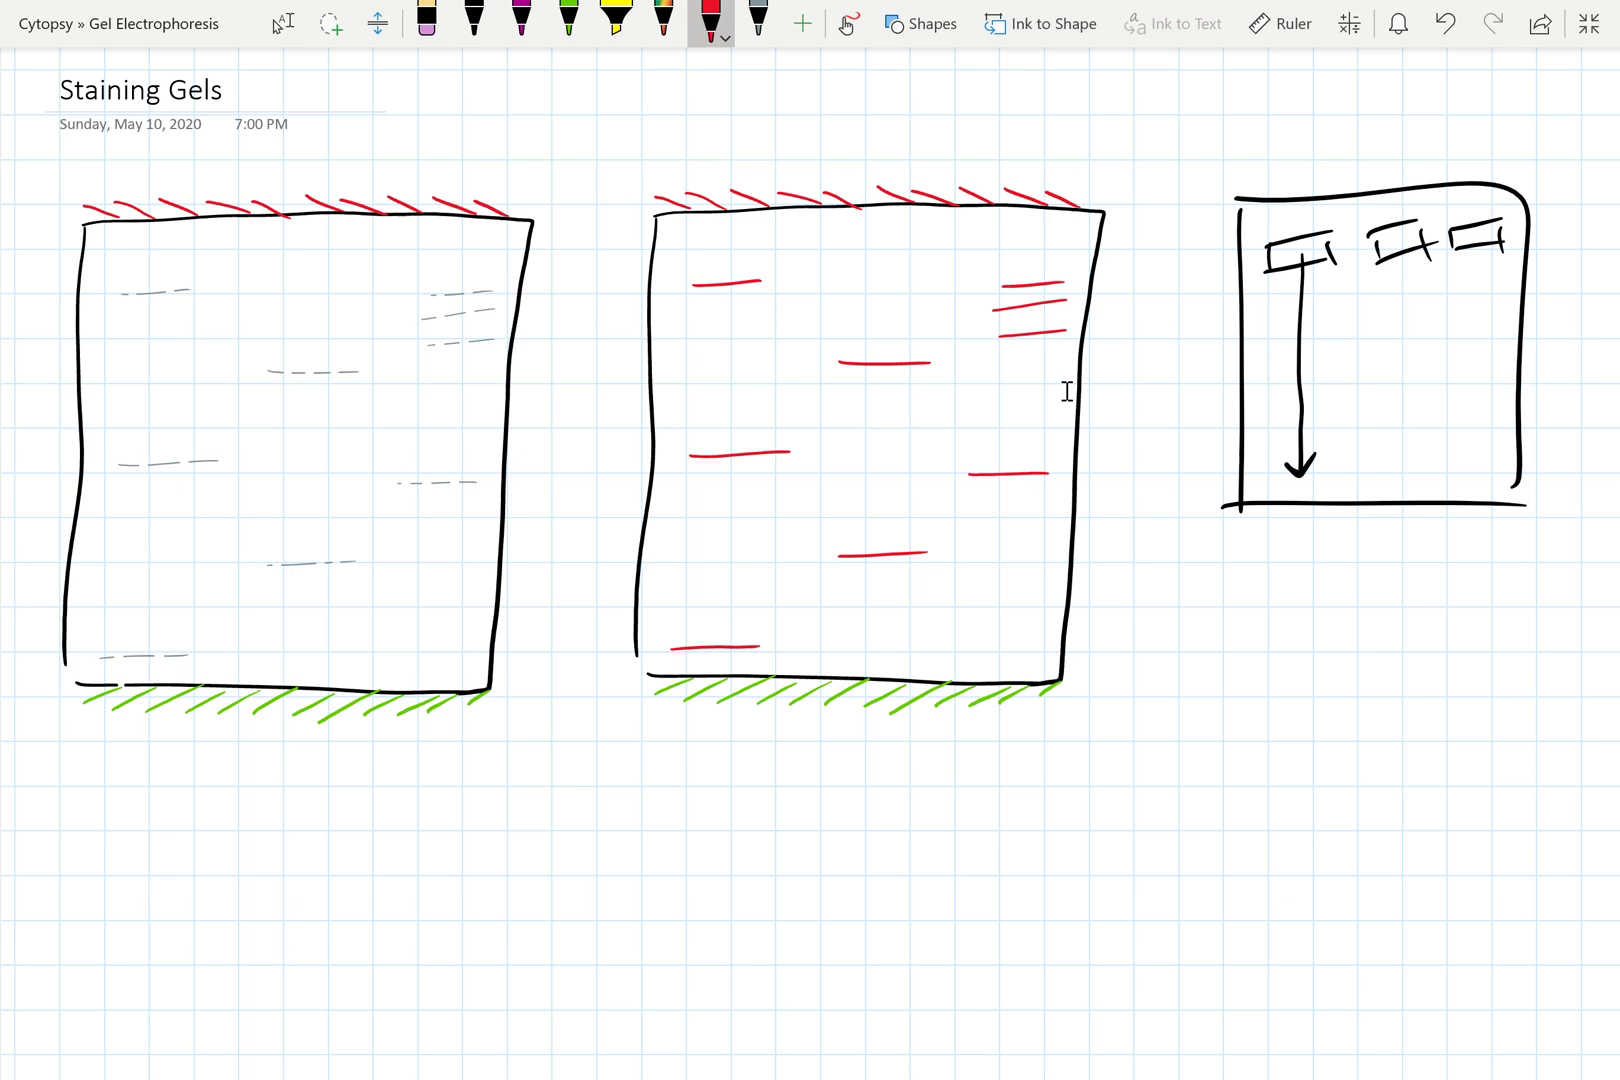
{"action": "mouse_move", "coordinate": [1259, 222]}
{"action": "left_mouse_down"}
{"action": "mouse_move", "coordinate": [1299, 272]}
{"action": "mouse_move", "coordinate": [1266, 232]}
{"action": "mouse_move", "coordinate": [1296, 212]}
{"action": "mouse_move", "coordinate": [1286, 226]}
{"action": "left_mouse_up"}
Draw red arrows below the left gel, at its top and bottom bands, and at the middle gel's first band
{"action": "left_click_drag", "start_coordinate": [350, 784], "coordinate": [393, 810]}
{"action": "left_click_drag", "start_coordinate": [356, 786], "coordinate": [372, 855]}
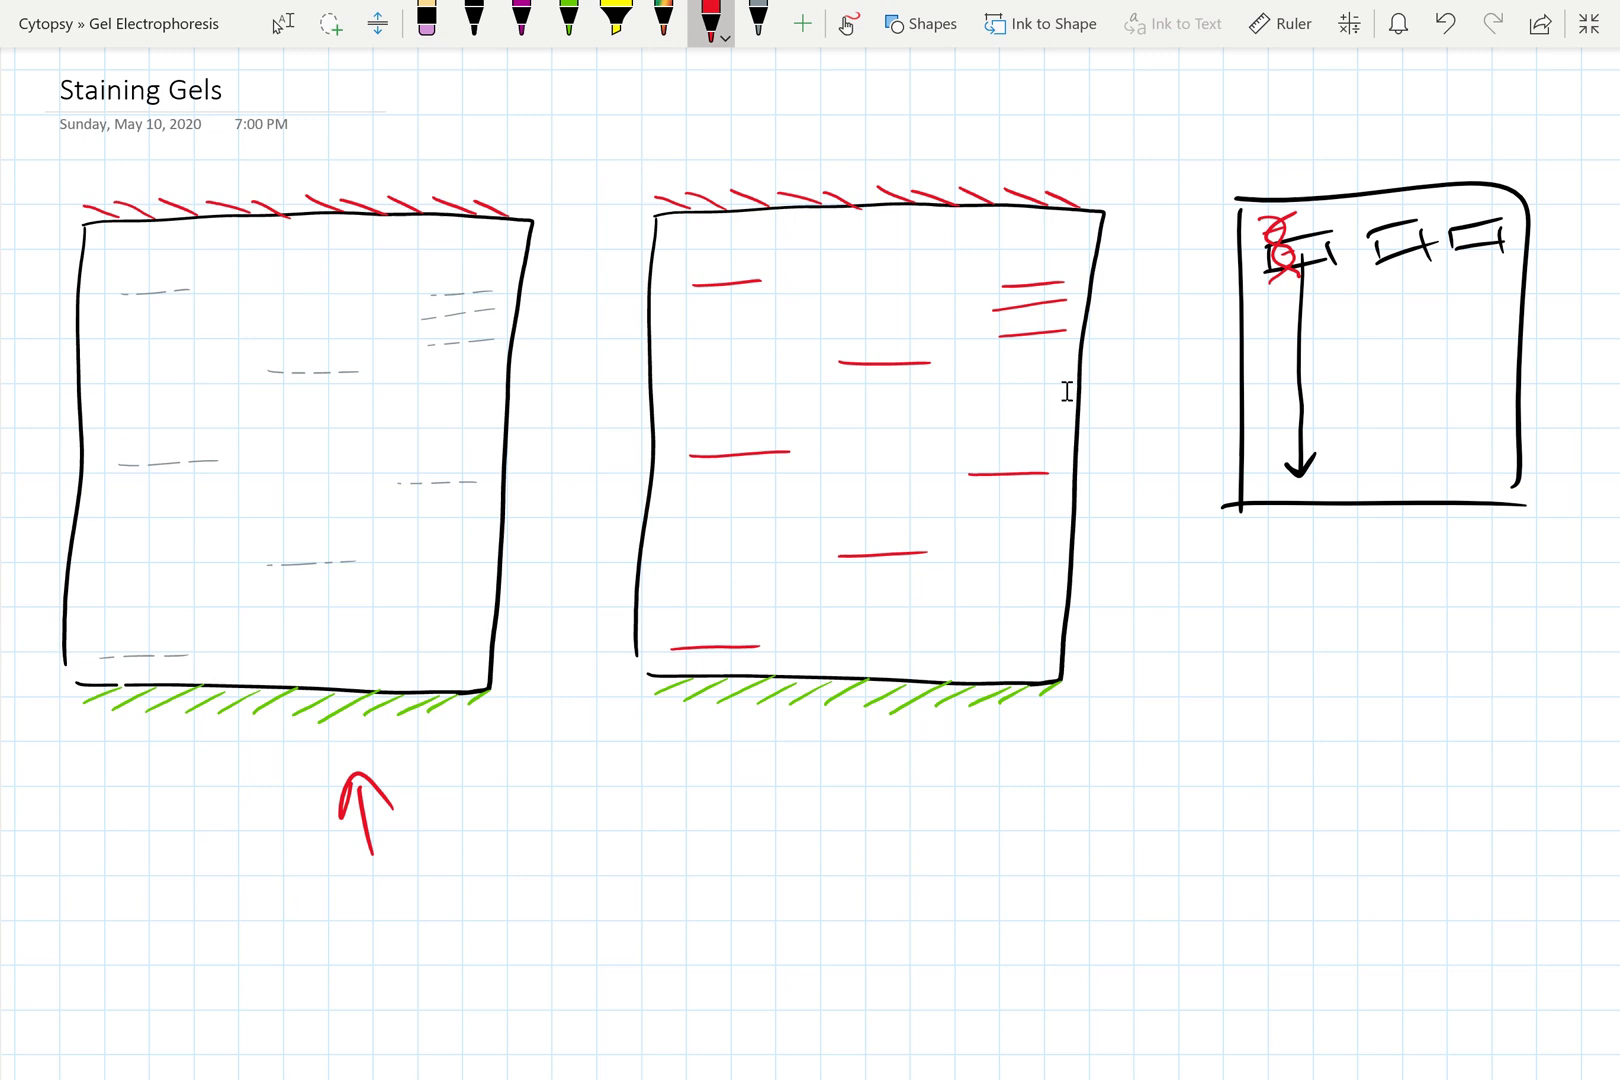
{"action": "mouse_move", "coordinate": [218, 268]}
{"action": "left_mouse_down"}
{"action": "mouse_move", "coordinate": [206, 293]}
{"action": "mouse_move", "coordinate": [245, 287]}
{"action": "left_mouse_up"}
{"action": "left_click_drag", "start_coordinate": [247, 263], "coordinate": [208, 292]}
{"action": "mouse_move", "coordinate": [217, 630]}
{"action": "left_mouse_down"}
{"action": "mouse_move", "coordinate": [209, 655]}
{"action": "mouse_move", "coordinate": [230, 651]}
{"action": "left_mouse_up"}
{"action": "left_click_drag", "start_coordinate": [248, 628], "coordinate": [211, 653]}
{"action": "left_click_drag", "start_coordinate": [805, 254], "coordinate": [845, 250]}
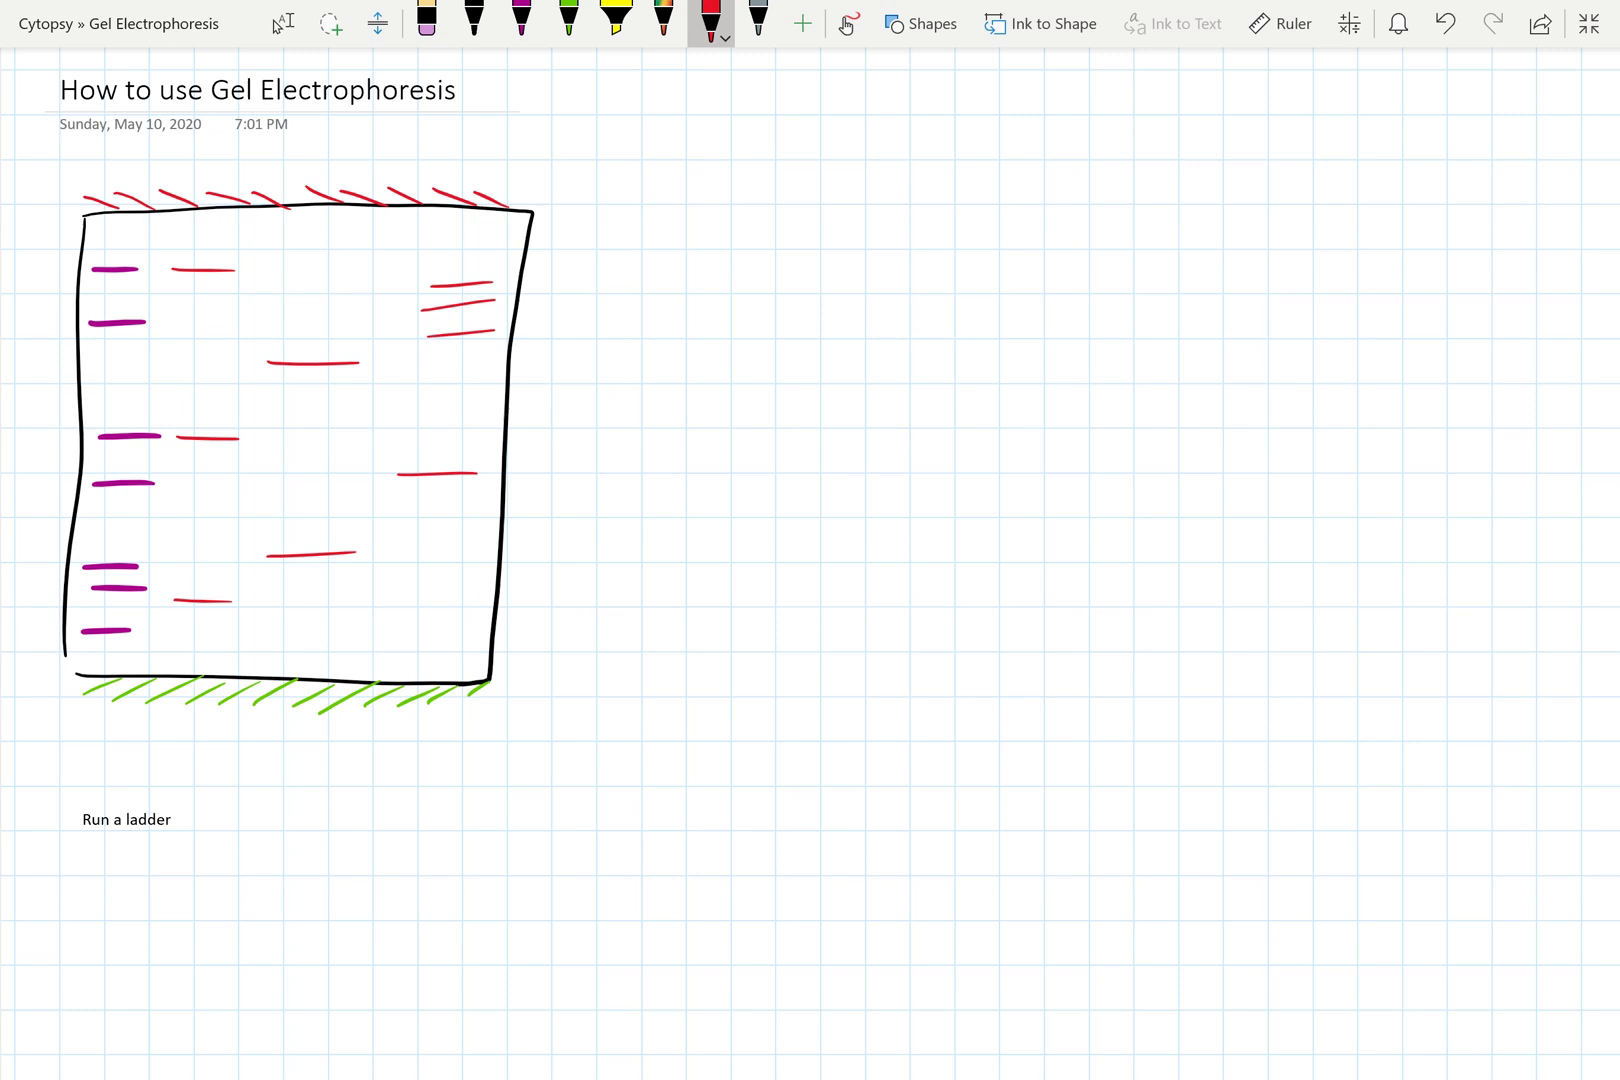
Draw a red downward arrow beside the gel and trace the right lane's bands in purple
{"action": "mouse_move", "coordinate": [461, 222]}
{"action": "left_mouse_down"}
{"action": "mouse_move", "coordinate": [473, 268]}
{"action": "mouse_move", "coordinate": [483, 250]}
{"action": "mouse_move", "coordinate": [441, 256]}
{"action": "mouse_move", "coordinate": [467, 236]}
{"action": "mouse_move", "coordinate": [514, 623]}
{"action": "left_mouse_up"}
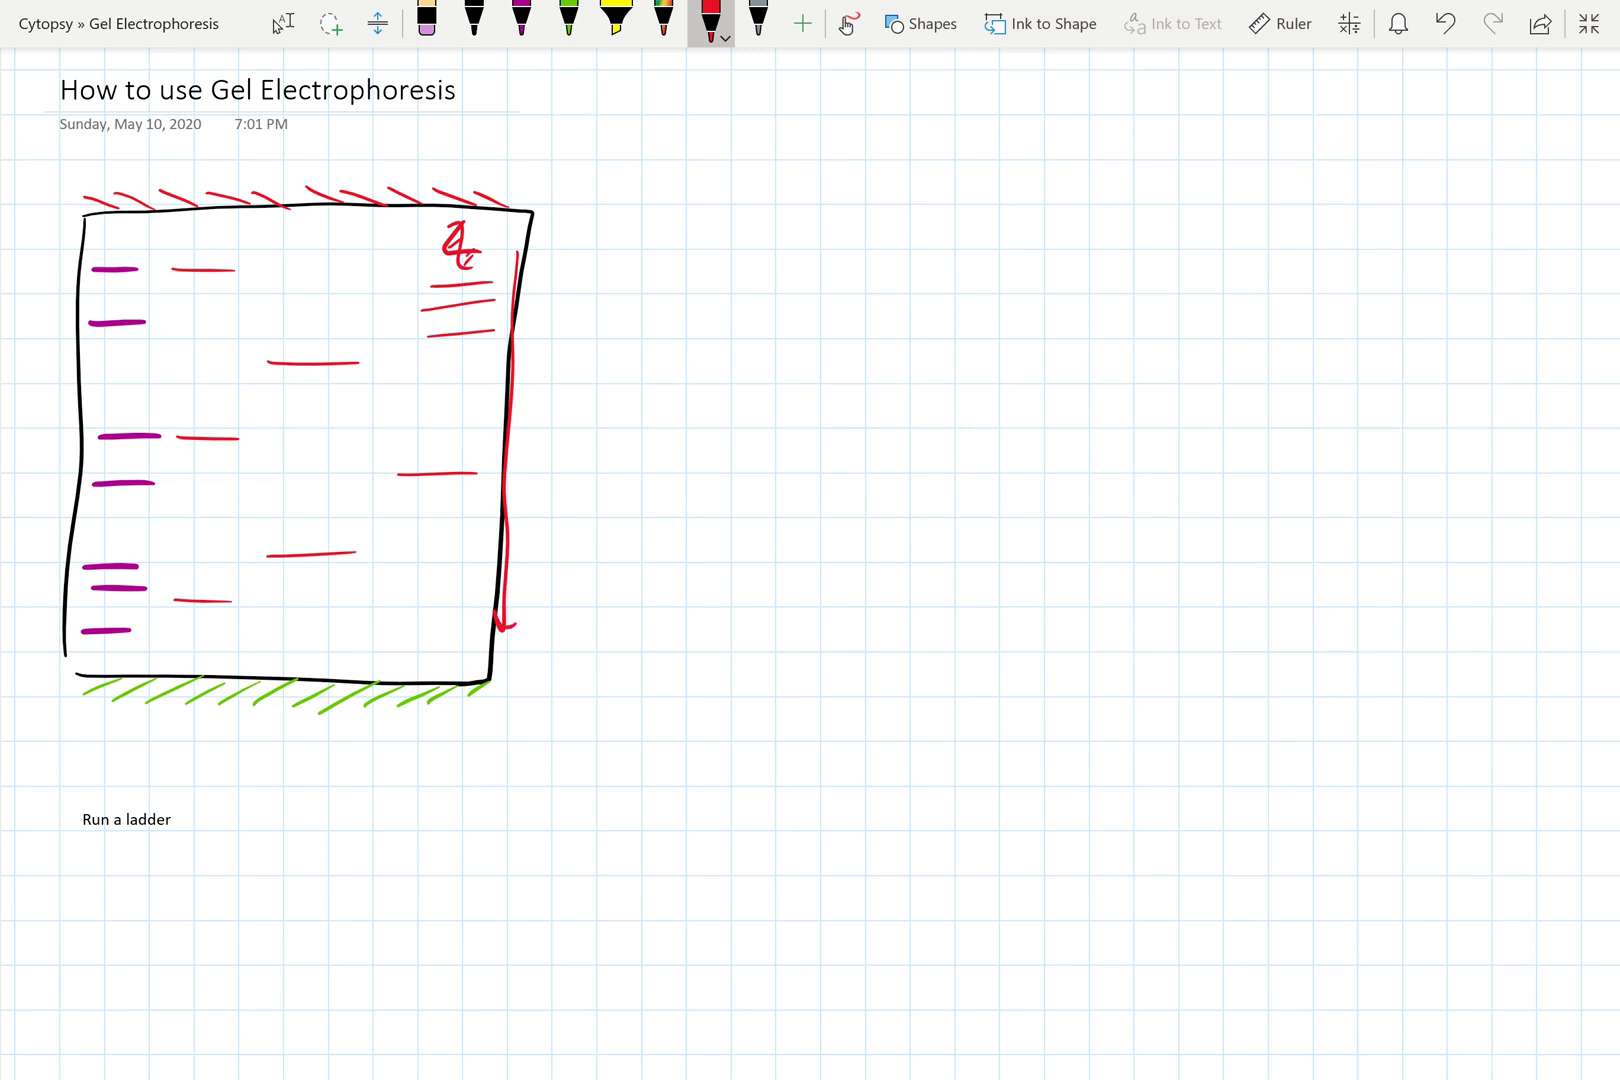
{"action": "left_click", "coordinate": [521, 20]}
{"action": "mouse_move", "coordinate": [431, 284]}
{"action": "left_mouse_down"}
{"action": "mouse_move", "coordinate": [501, 280]}
{"action": "mouse_move", "coordinate": [448, 307]}
{"action": "mouse_move", "coordinate": [494, 301]}
{"action": "left_mouse_up"}
{"action": "left_click_drag", "start_coordinate": [428, 335], "coordinate": [494, 331]}
{"action": "left_click_drag", "start_coordinate": [398, 476], "coordinate": [476, 474]}
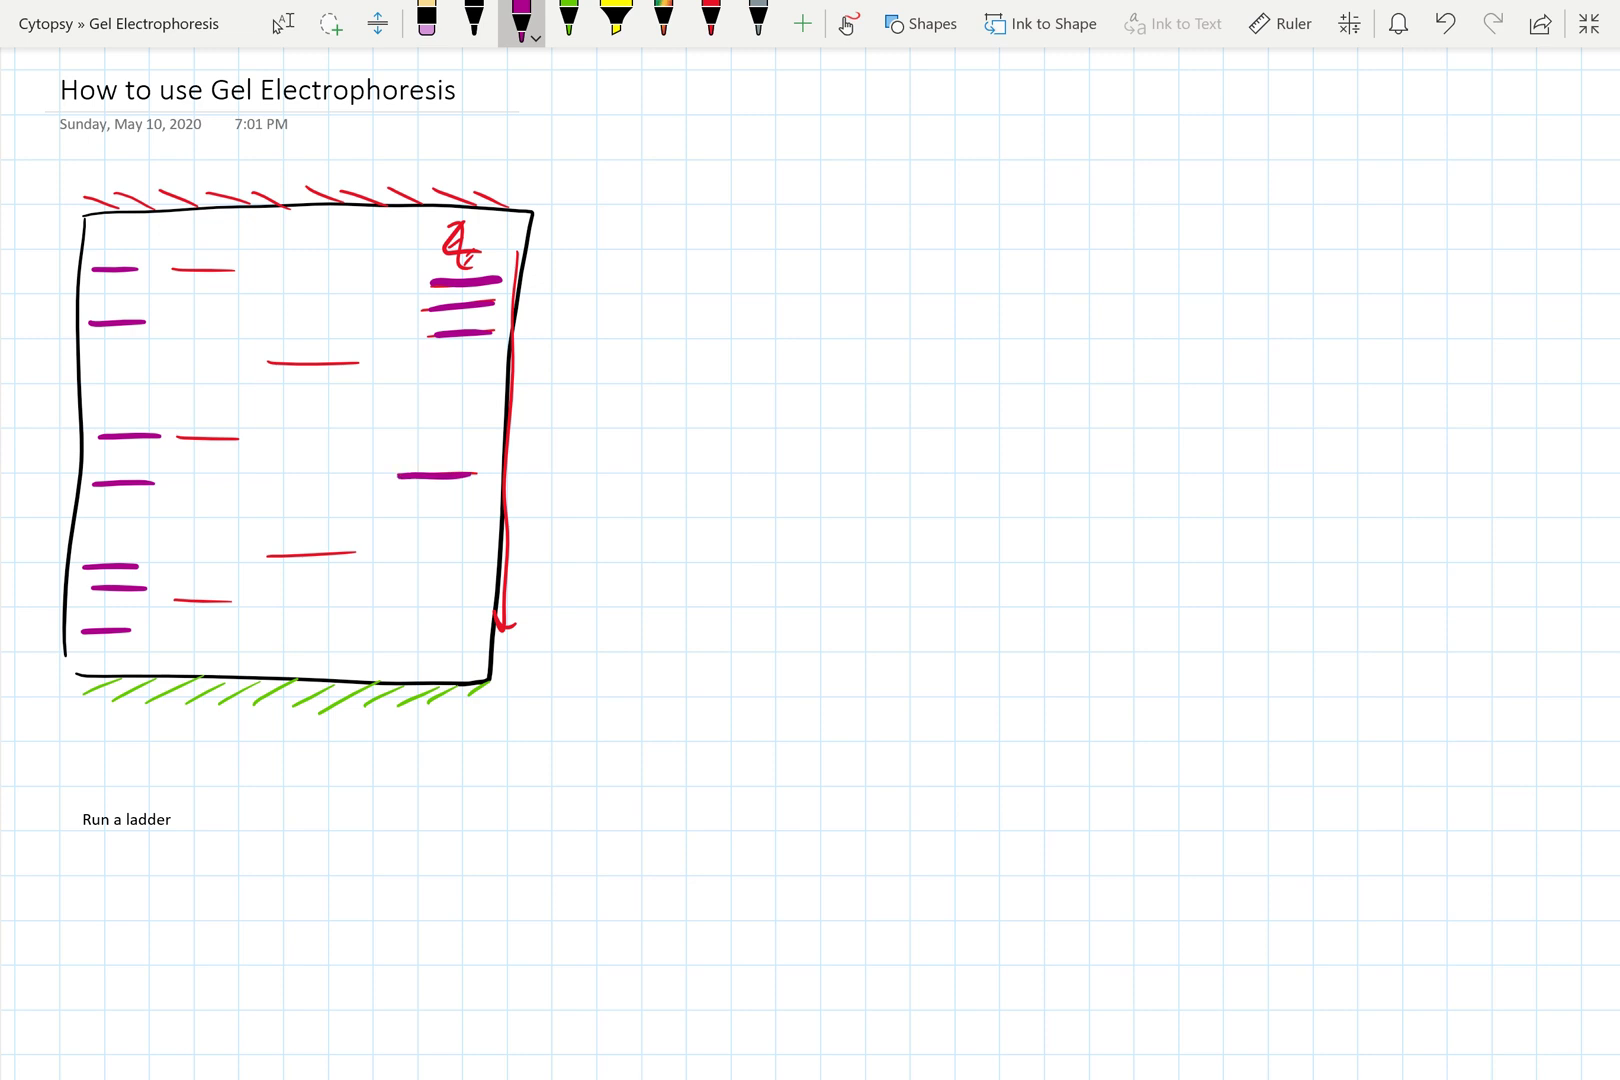
Write Big at the lane's top and SMALL at the arrow tip in black
{"action": "left_click", "coordinate": [474, 20]}
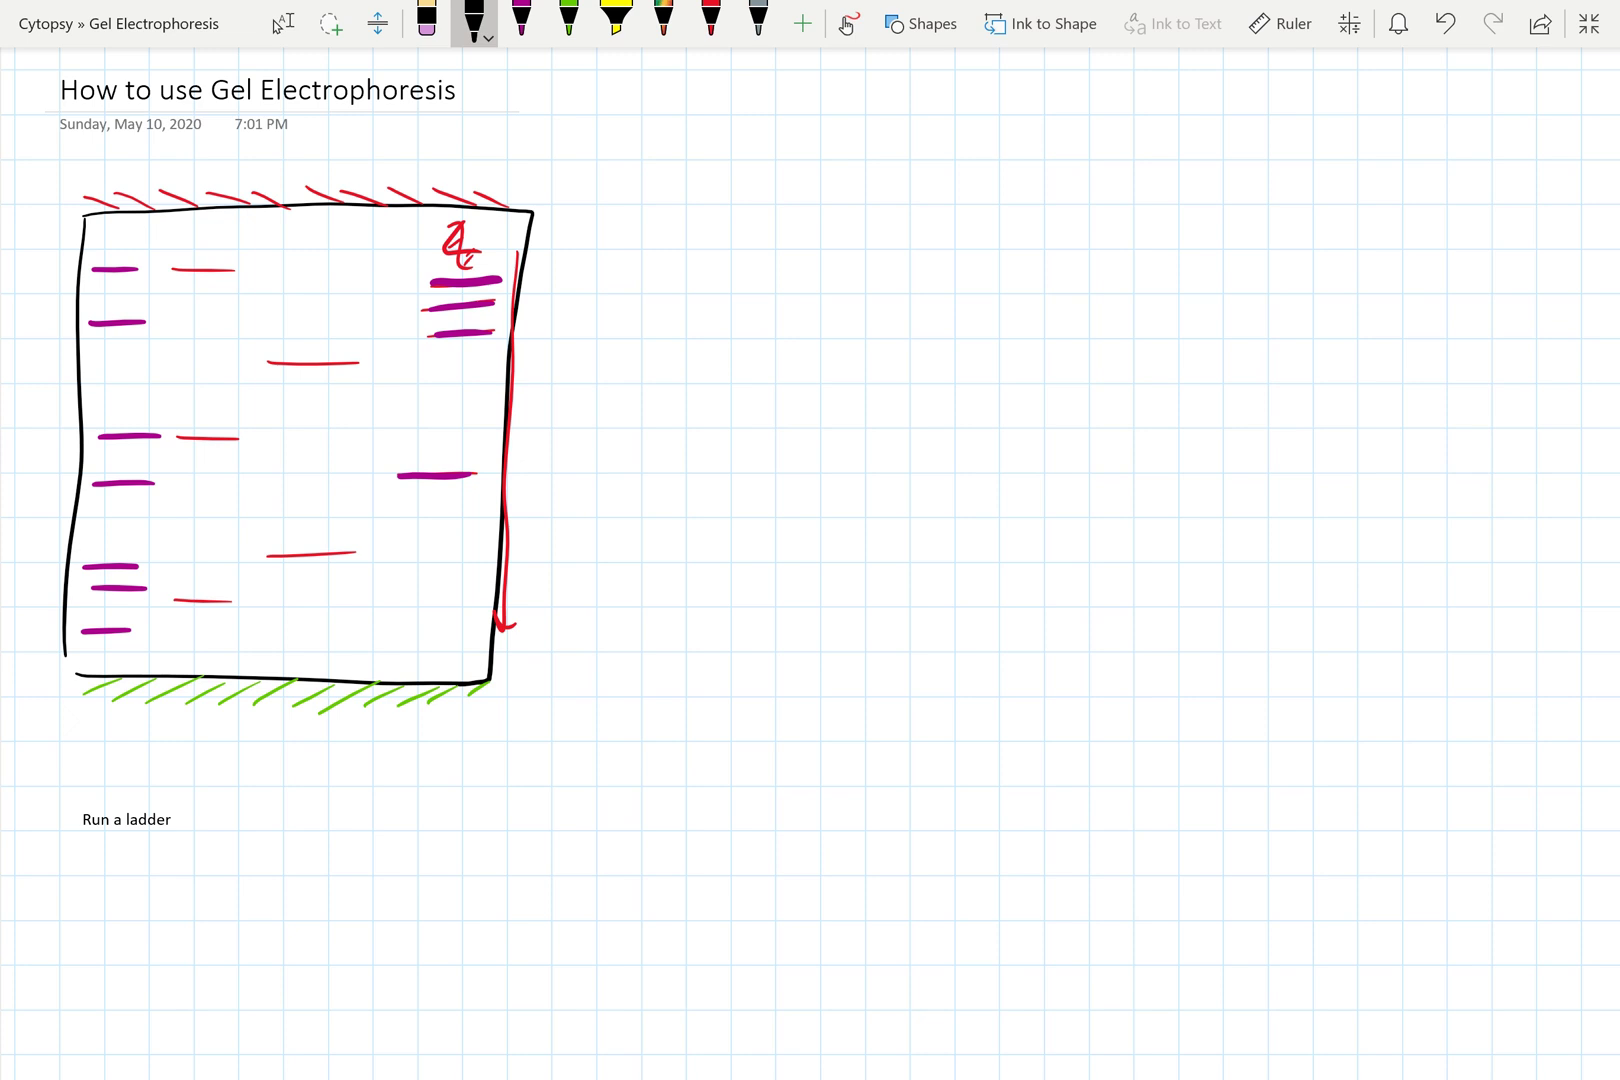
{"action": "left_click_drag", "start_coordinate": [546, 250], "coordinate": [548, 297]}
{"action": "mouse_move", "coordinate": [547, 252]}
{"action": "left_mouse_down"}
{"action": "mouse_move", "coordinate": [547, 298]}
{"action": "mouse_move", "coordinate": [585, 285]}
{"action": "left_mouse_up"}
{"action": "left_click_drag", "start_coordinate": [600, 250], "coordinate": [617, 285]}
{"action": "left_click_drag", "start_coordinate": [551, 604], "coordinate": [533, 650]}
{"action": "mouse_move", "coordinate": [558, 641]}
{"action": "left_mouse_down"}
{"action": "mouse_move", "coordinate": [565, 622]}
{"action": "mouse_move", "coordinate": [582, 636]}
{"action": "mouse_move", "coordinate": [630, 625]}
{"action": "left_mouse_up"}
{"action": "left_click_drag", "start_coordinate": [637, 598], "coordinate": [650, 620]}
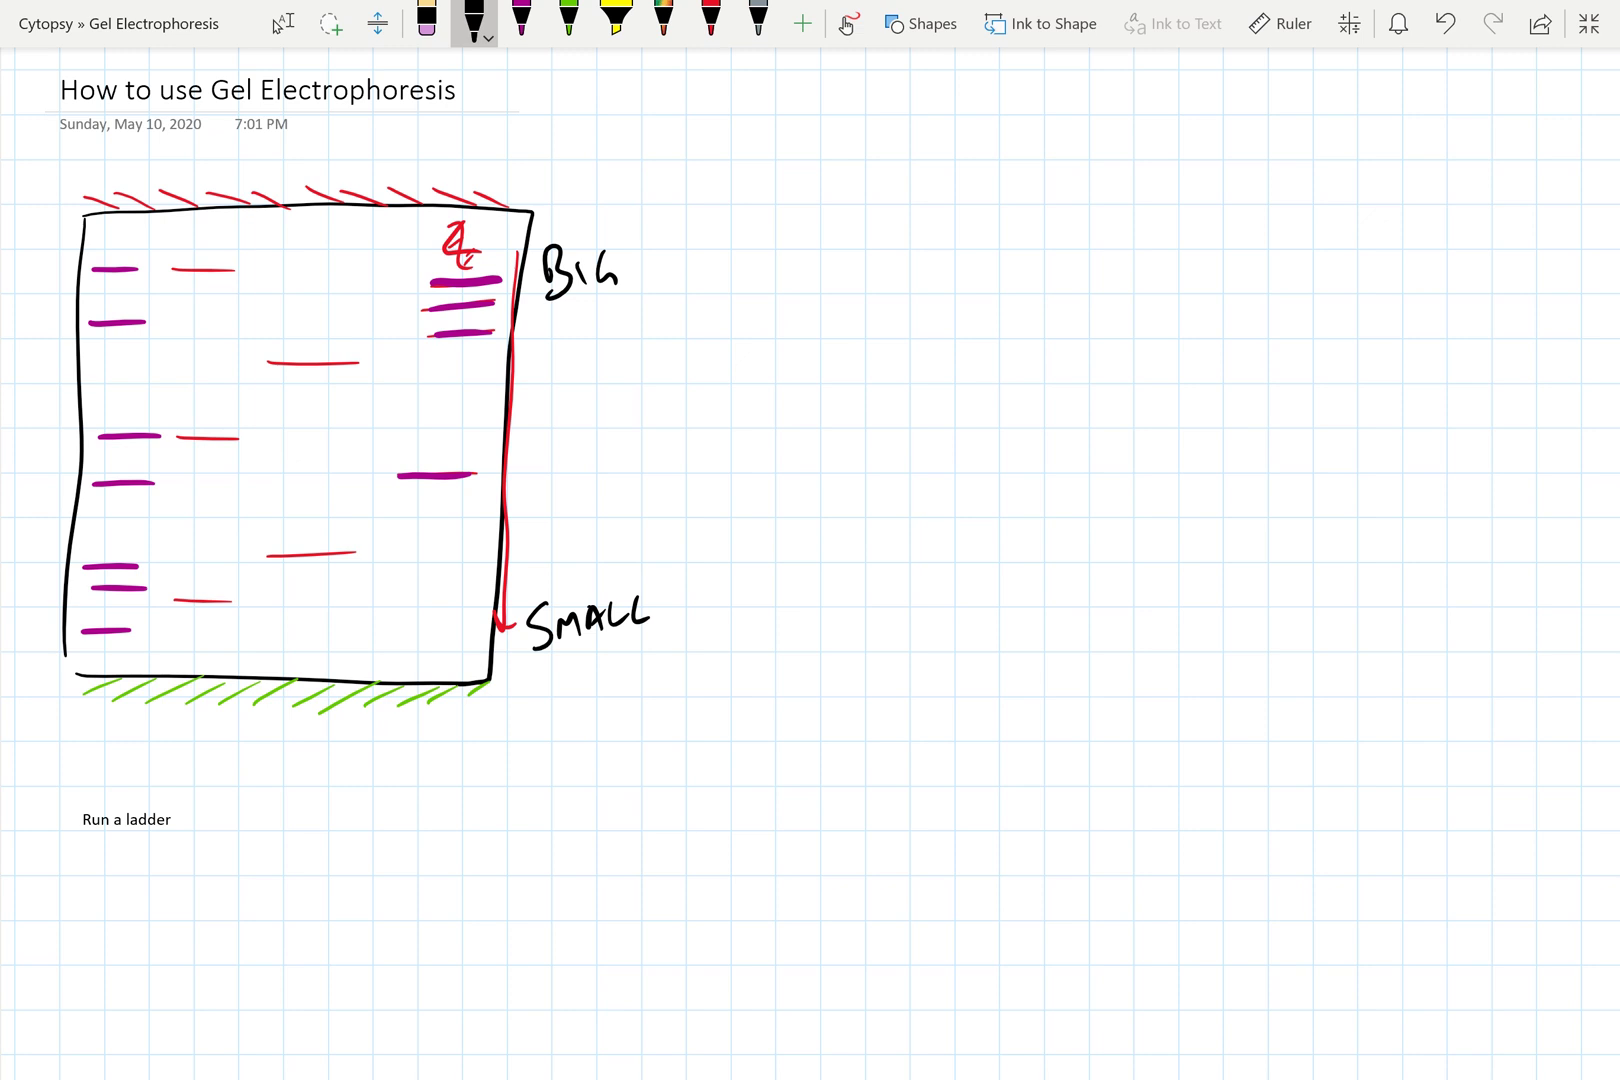
Sketch a flat gel slab with pores right of the gel, then switch to green ink
{"action": "left_click_drag", "start_coordinate": [812, 393], "coordinate": [735, 467]}
{"action": "left_click_drag", "start_coordinate": [787, 403], "coordinate": [1010, 366]}
{"action": "left_click_drag", "start_coordinate": [742, 472], "coordinate": [935, 456]}
{"action": "left_click_drag", "start_coordinate": [1017, 376], "coordinate": [932, 457]}
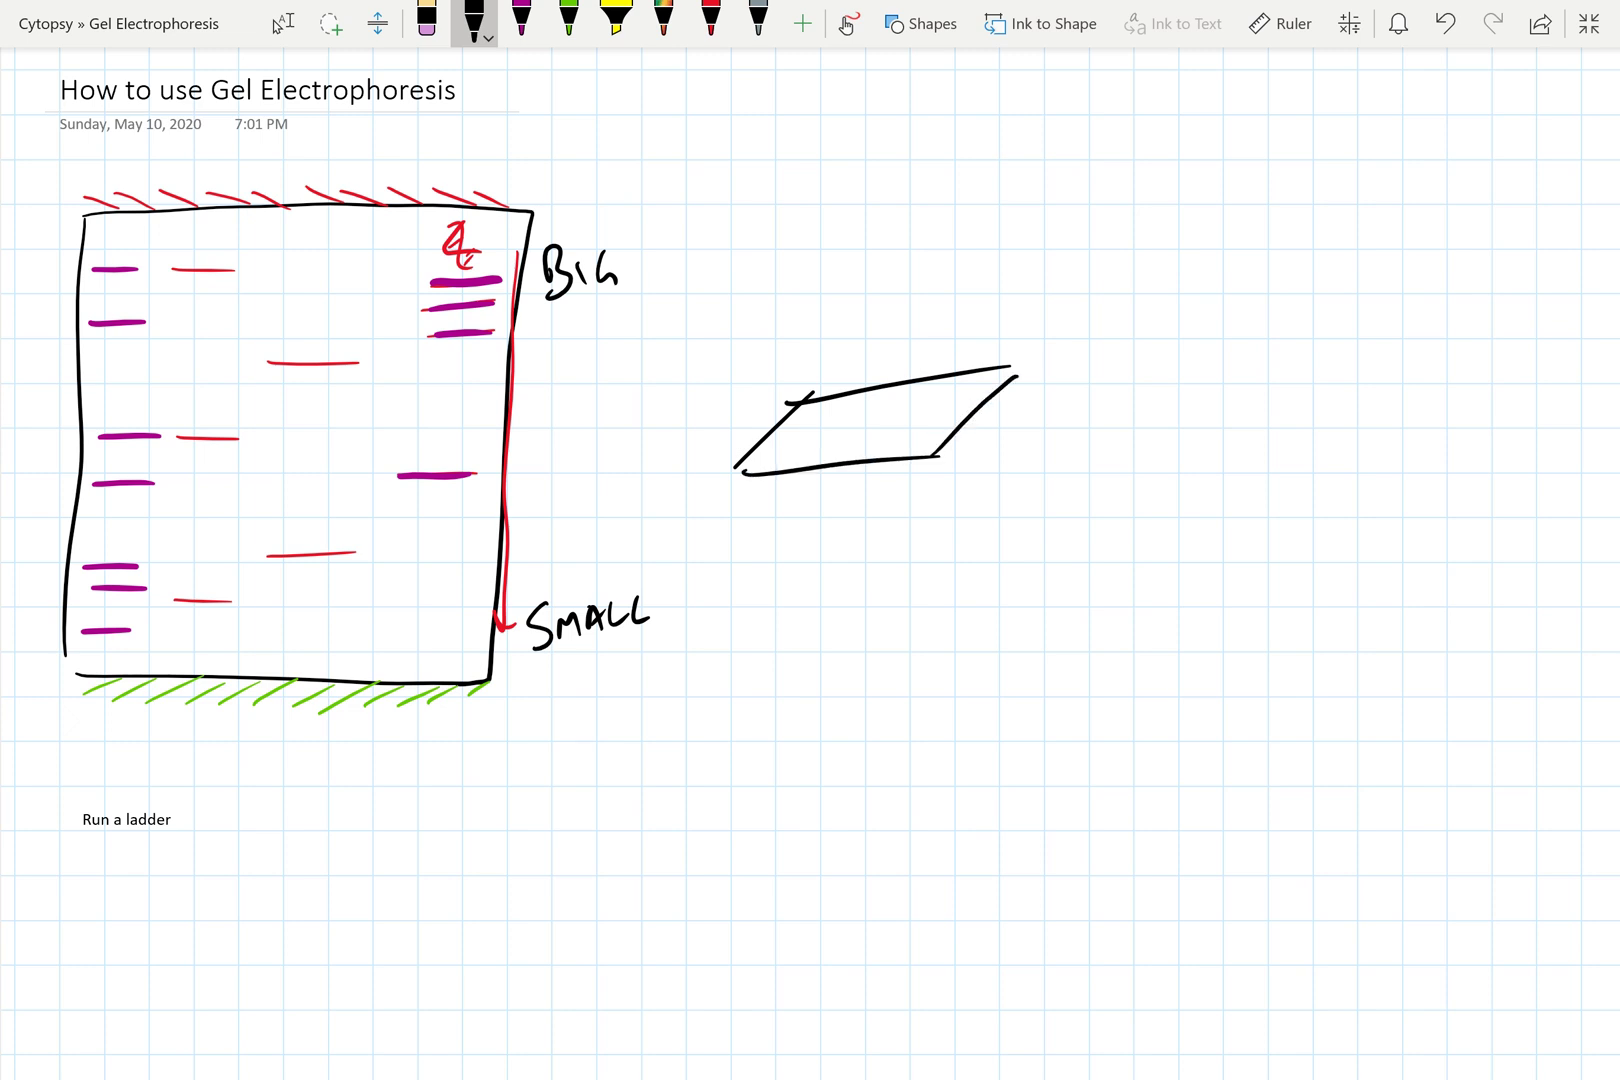
{"action": "mouse_move", "coordinate": [832, 406]}
{"action": "left_mouse_down"}
{"action": "mouse_move", "coordinate": [816, 430]}
{"action": "mouse_move", "coordinate": [832, 405]}
{"action": "mouse_move", "coordinate": [901, 427]}
{"action": "mouse_move", "coordinate": [945, 395]}
{"action": "mouse_move", "coordinate": [838, 442]}
{"action": "mouse_move", "coordinate": [789, 442]}
{"action": "left_mouse_up"}
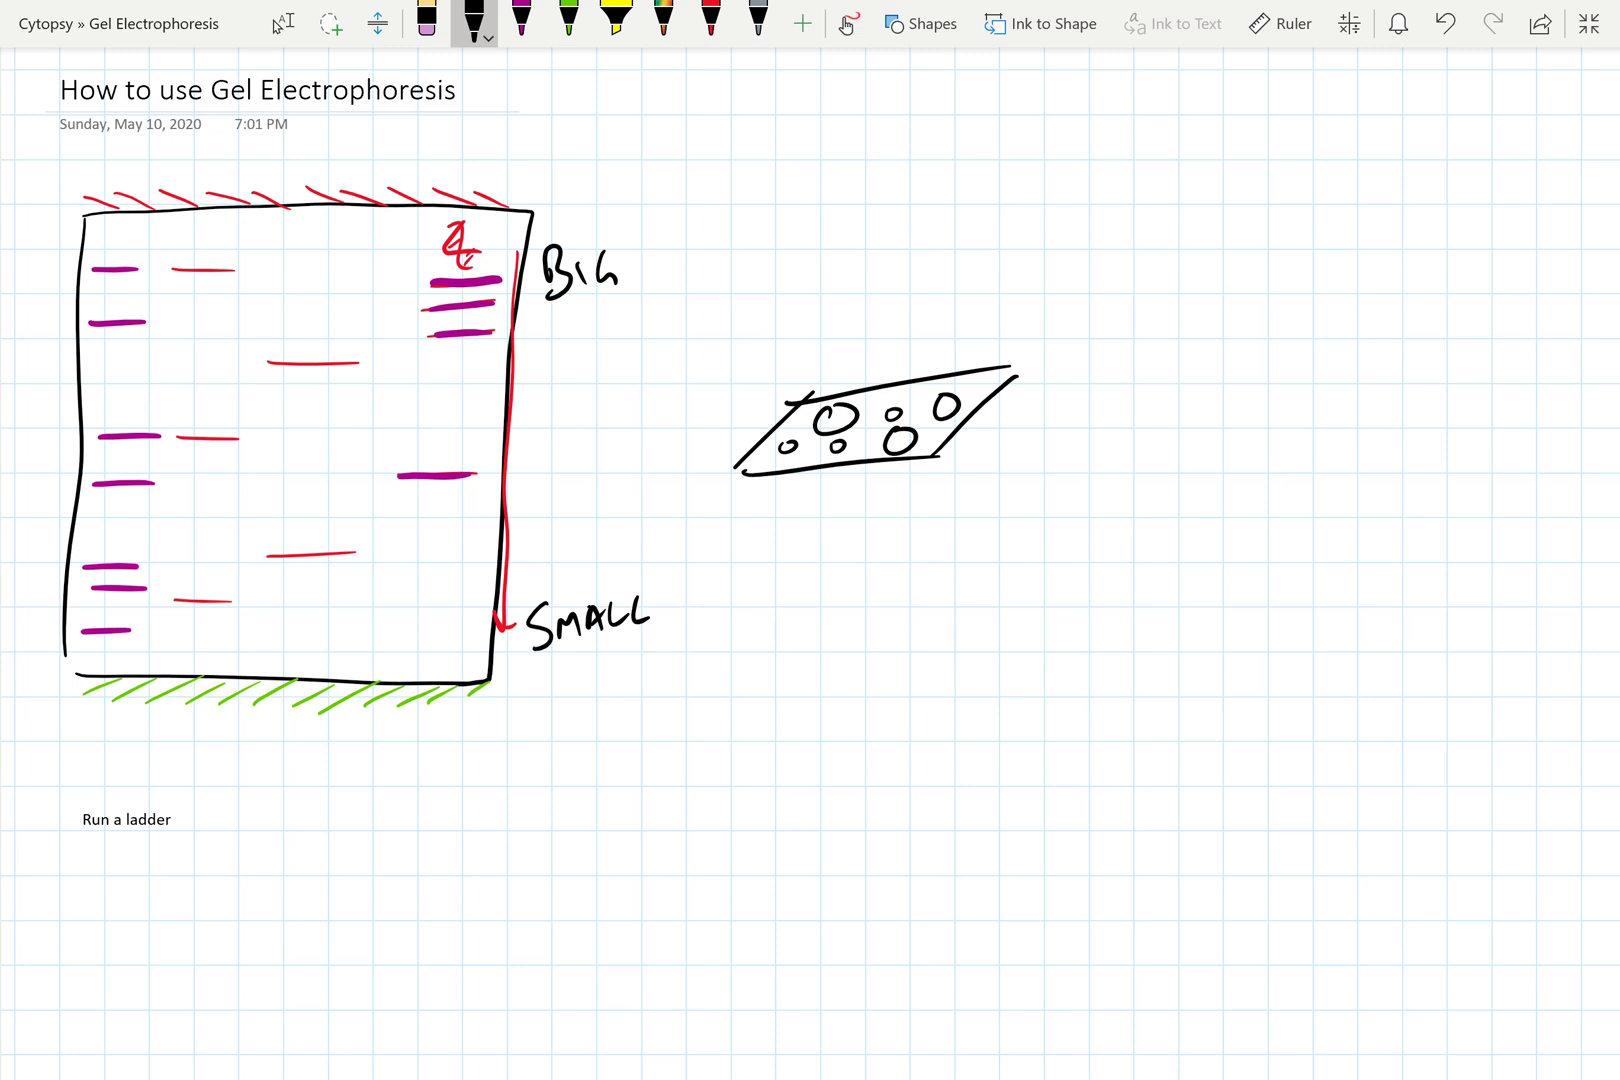
{"action": "left_click", "coordinate": [568, 20]}
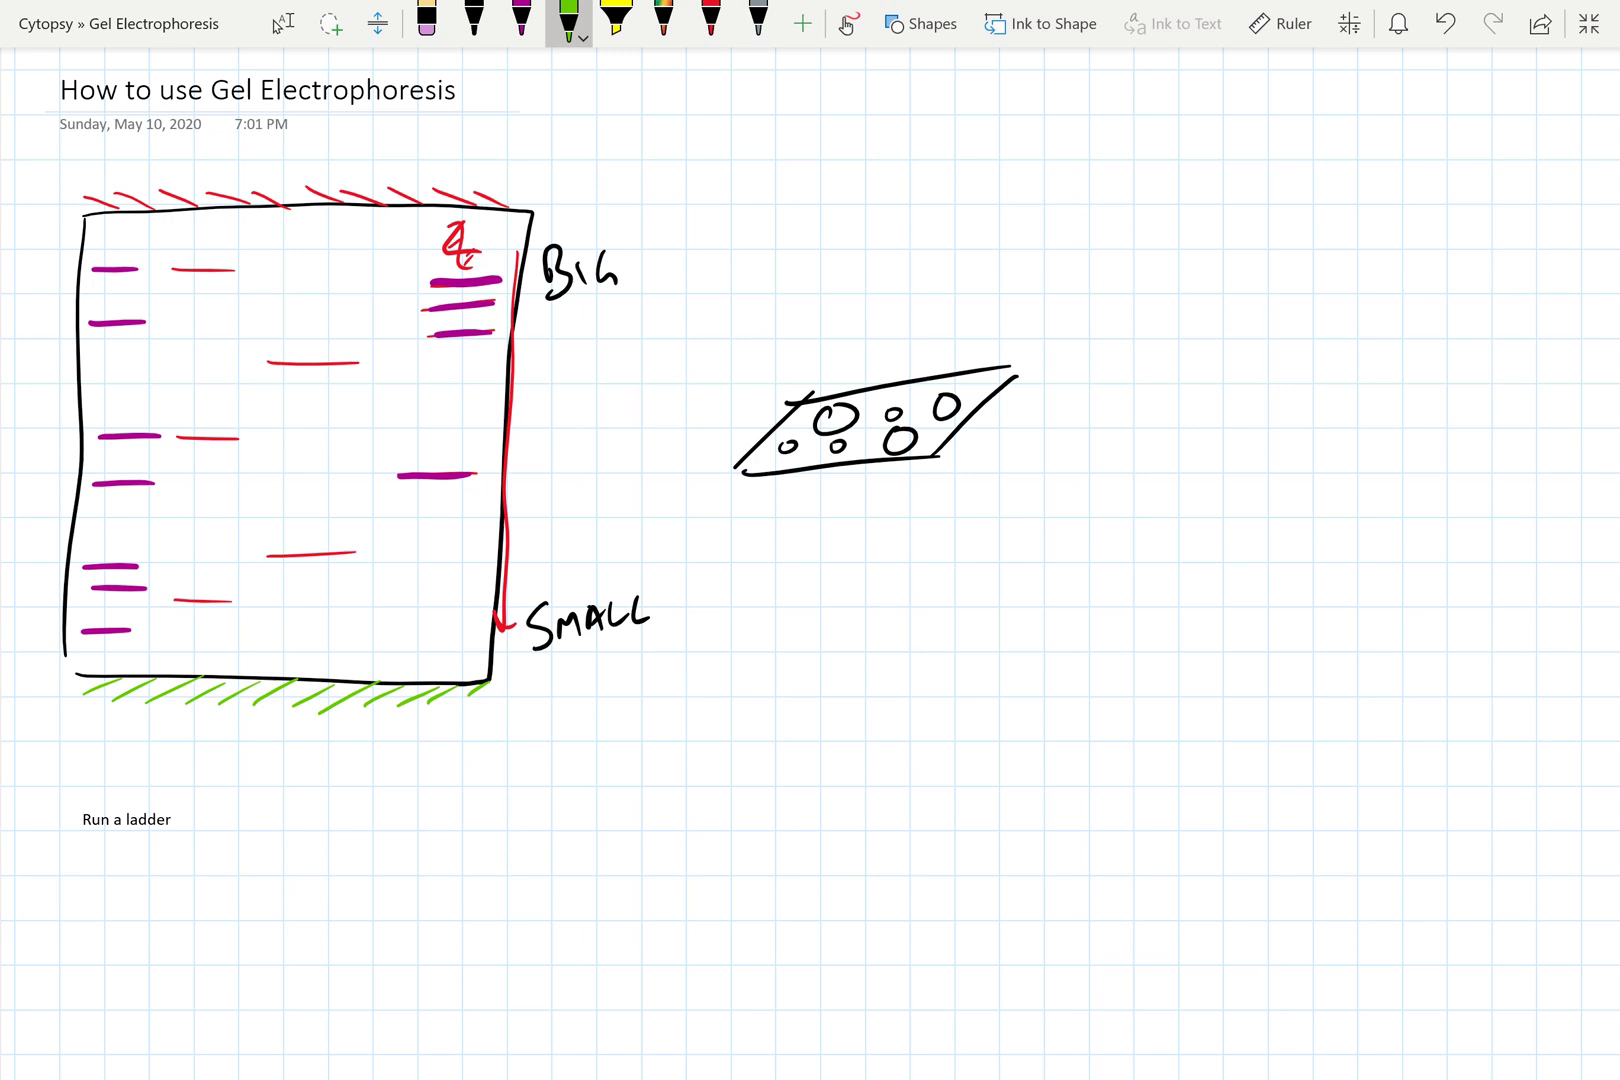
{"action": "scroll", "coordinate": [810, 560], "scroll_direction": "right", "scroll_amount": 1}
Undo the stray green arrow drawn down the ladder lane
{"action": "mouse_move", "coordinate": [80, 226]}
{"action": "left_mouse_down"}
{"action": "mouse_move", "coordinate": [81, 250]}
{"action": "mouse_move", "coordinate": [130, 226]}
{"action": "left_mouse_up"}
{"action": "mouse_move", "coordinate": [85, 247]}
{"action": "left_mouse_down"}
{"action": "mouse_move", "coordinate": [138, 238]}
{"action": "mouse_move", "coordinate": [107, 318]}
{"action": "mouse_move", "coordinate": [70, 628]}
{"action": "mouse_move", "coordinate": [100, 614]}
{"action": "left_mouse_up"}
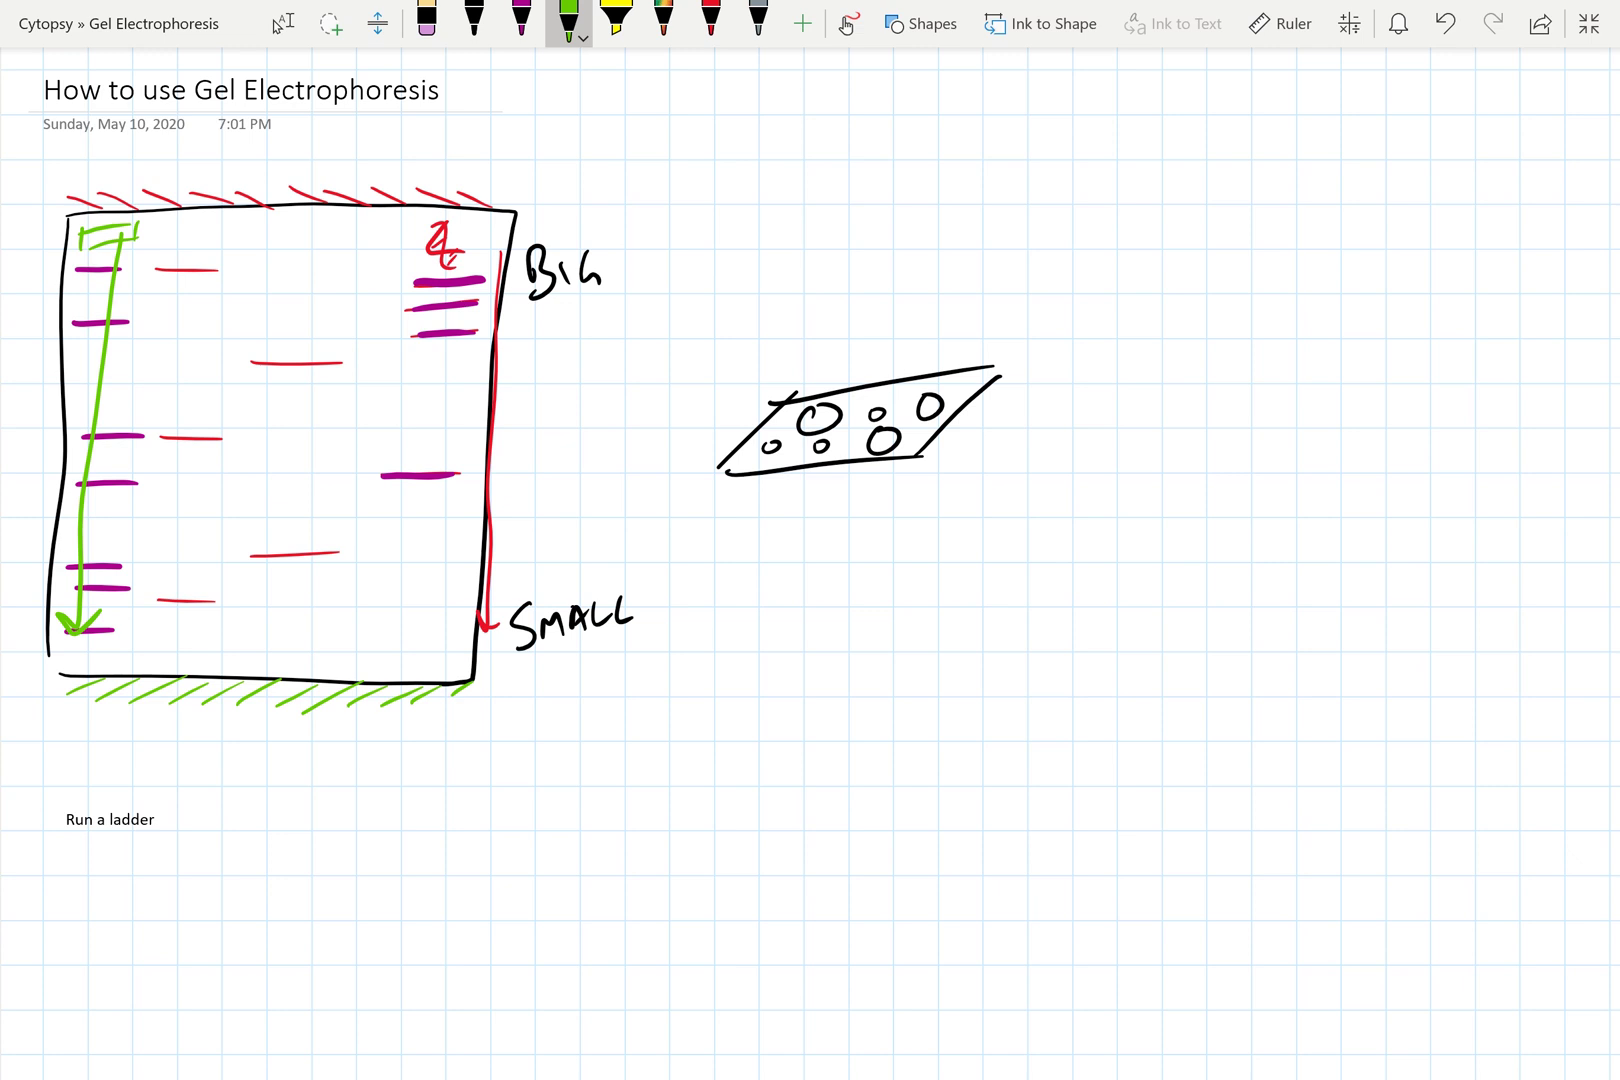
{"action": "key", "text": "ctrl+z"}
{"action": "key", "text": "ctrl+z"}
{"action": "key", "text": "ctrl+z"}
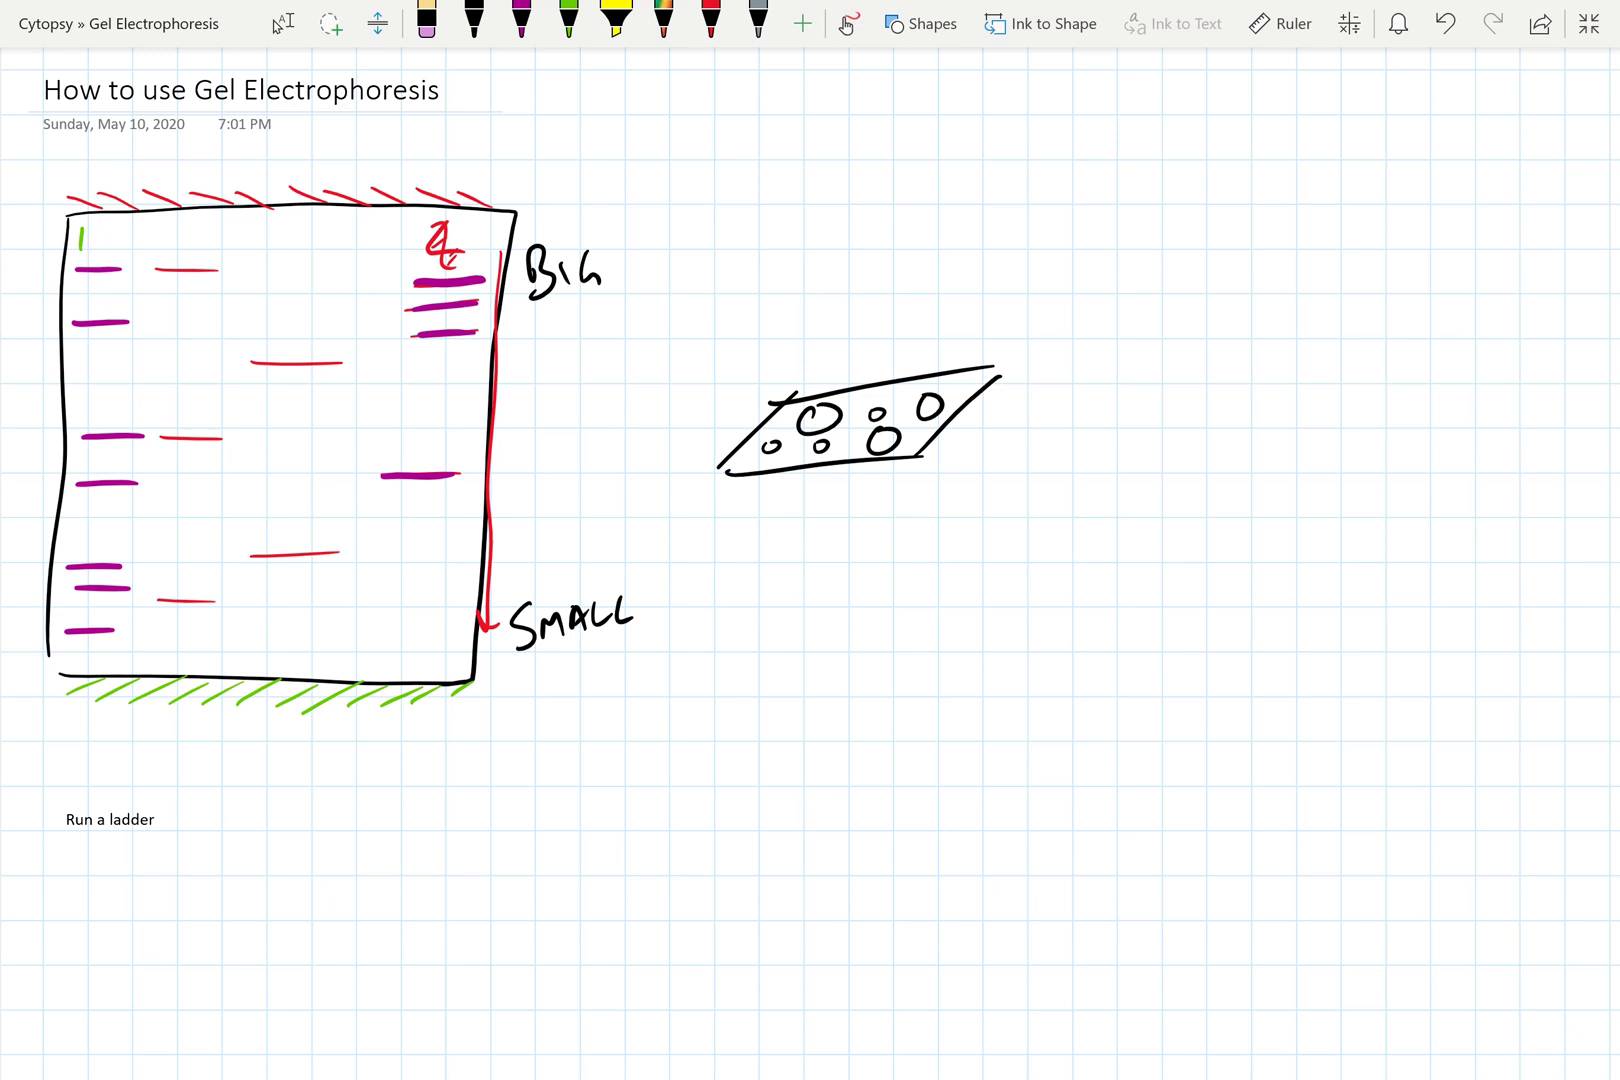
{"action": "left_click", "coordinate": [568, 20]}
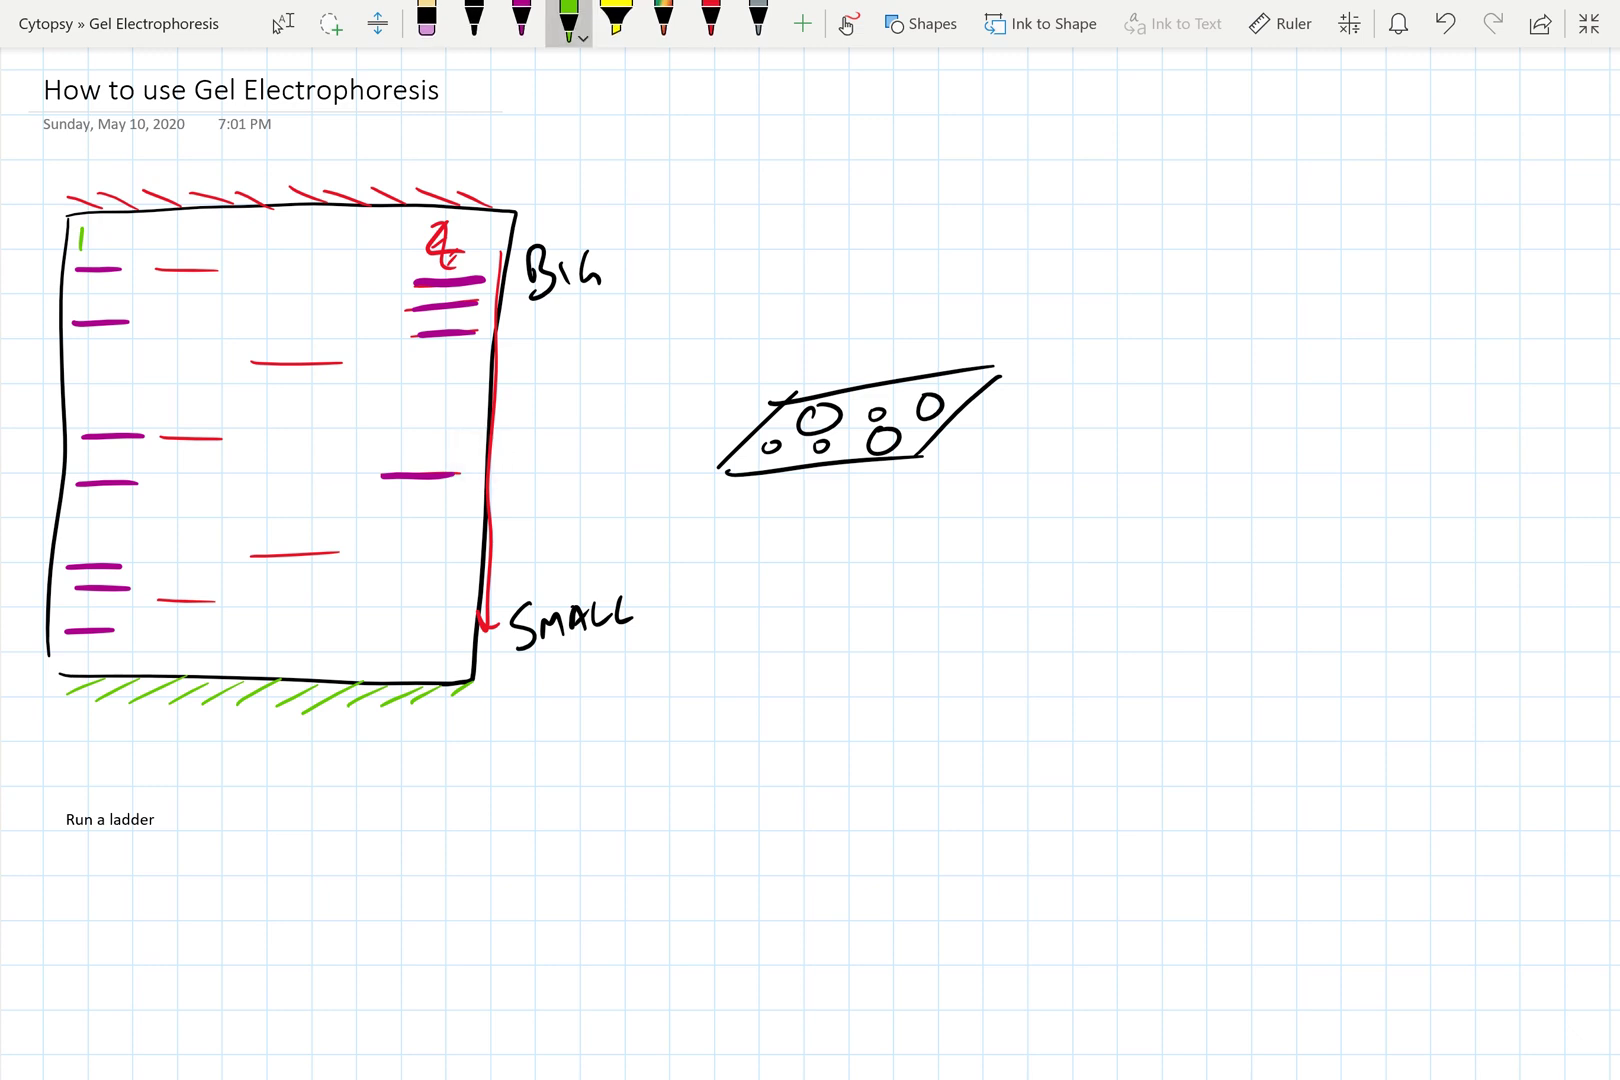
Circle the top ladder band in green, then add a small arrow and the label 100k beside it
{"action": "mouse_move", "coordinate": [82, 284]}
{"action": "left_mouse_down"}
{"action": "mouse_move", "coordinate": [74, 262]}
{"action": "mouse_move", "coordinate": [88, 285]}
{"action": "left_mouse_up"}
{"action": "key", "text": "ctrl+plus"}
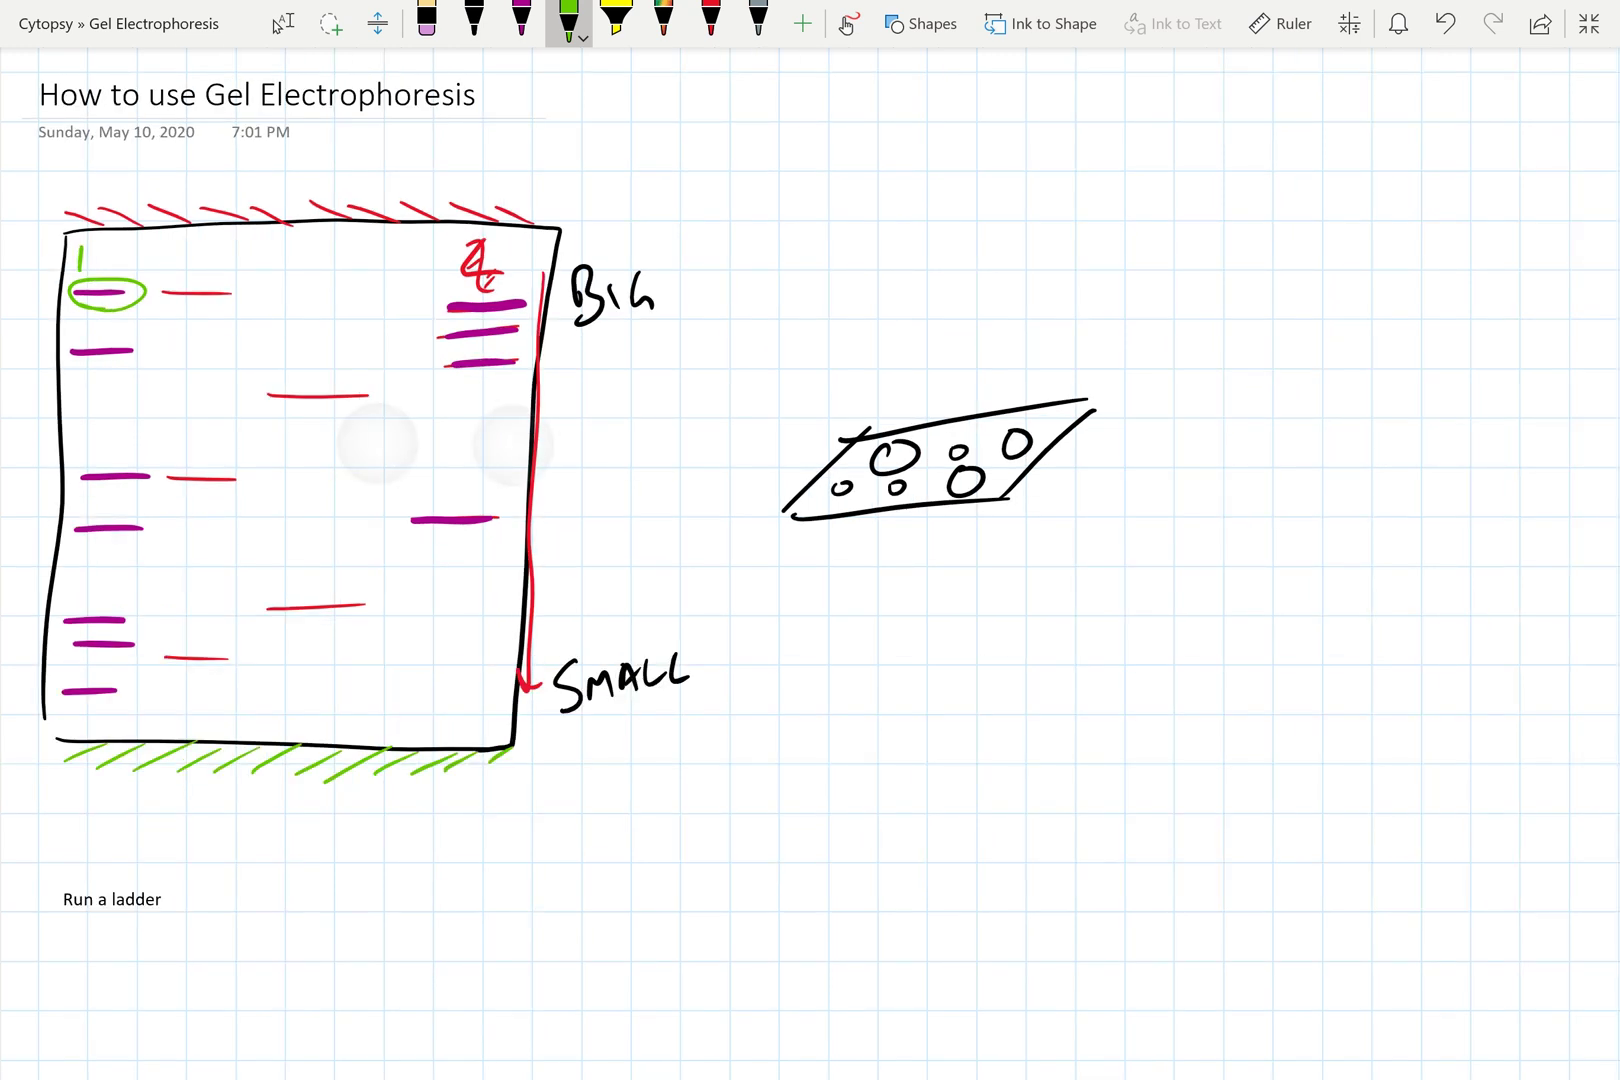
{"action": "left_click_drag", "start_coordinate": [127, 258], "coordinate": [139, 272]}
{"action": "left_click_drag", "start_coordinate": [127, 271], "coordinate": [152, 252]}
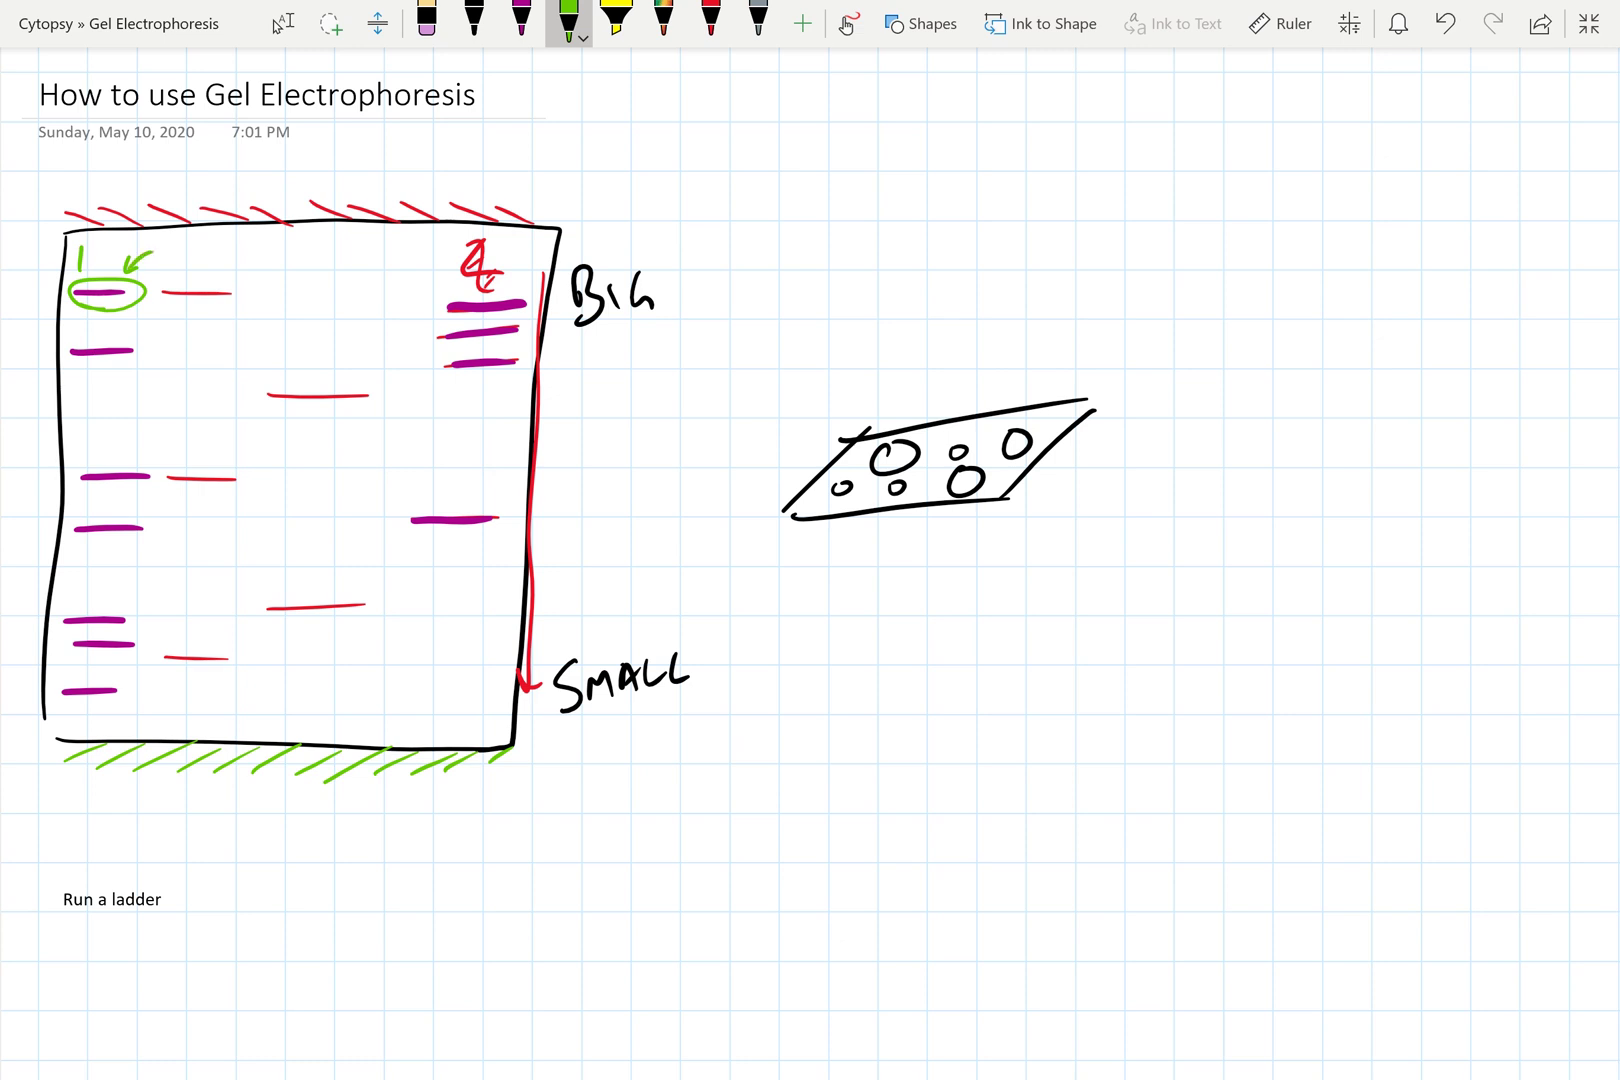
{"action": "left_click_drag", "start_coordinate": [171, 247], "coordinate": [168, 270]}
{"action": "left_click_drag", "start_coordinate": [184, 248], "coordinate": [200, 248]}
{"action": "mouse_move", "coordinate": [214, 243]}
{"action": "left_mouse_down"}
{"action": "mouse_move", "coordinate": [212, 268]}
{"action": "mouse_move", "coordinate": [236, 260]}
{"action": "left_mouse_up"}
{"action": "left_click", "coordinate": [711, 20]}
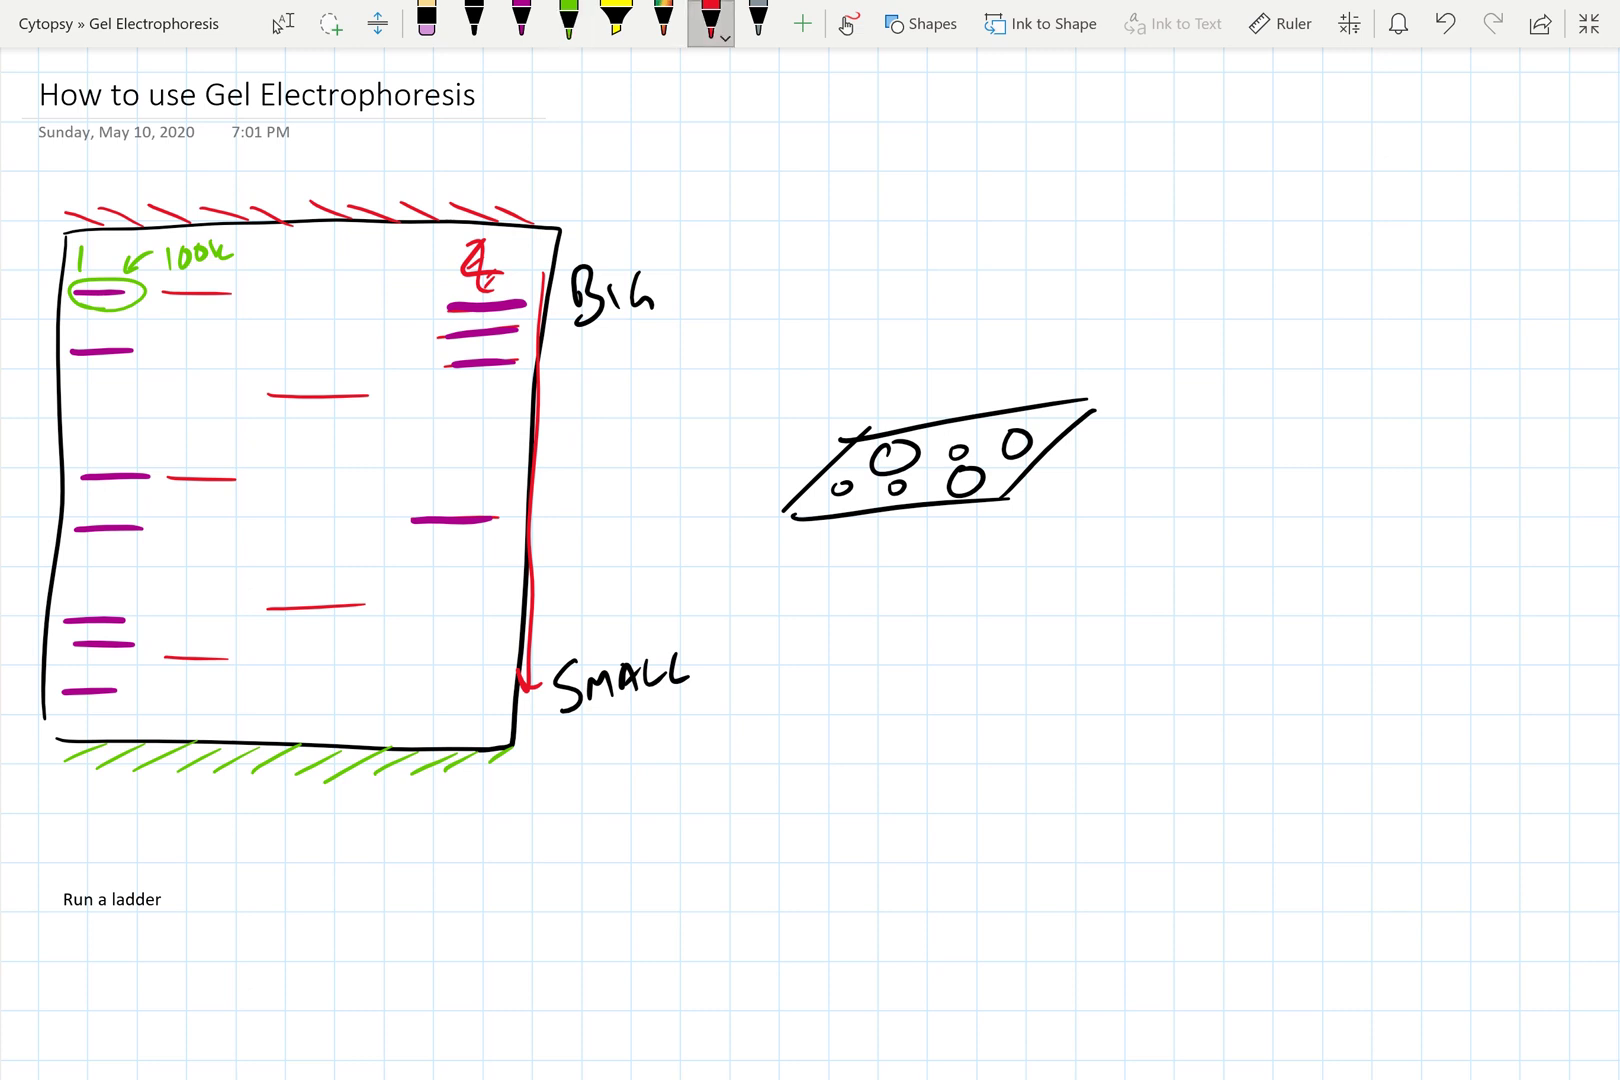
Draw red arrows at the top and middle sample bands; highlight the band level with 100k in yellow
{"action": "mouse_move", "coordinate": [243, 275]}
{"action": "left_mouse_down"}
{"action": "mouse_move", "coordinate": [258, 292]}
{"action": "mouse_move", "coordinate": [240, 290]}
{"action": "left_mouse_up"}
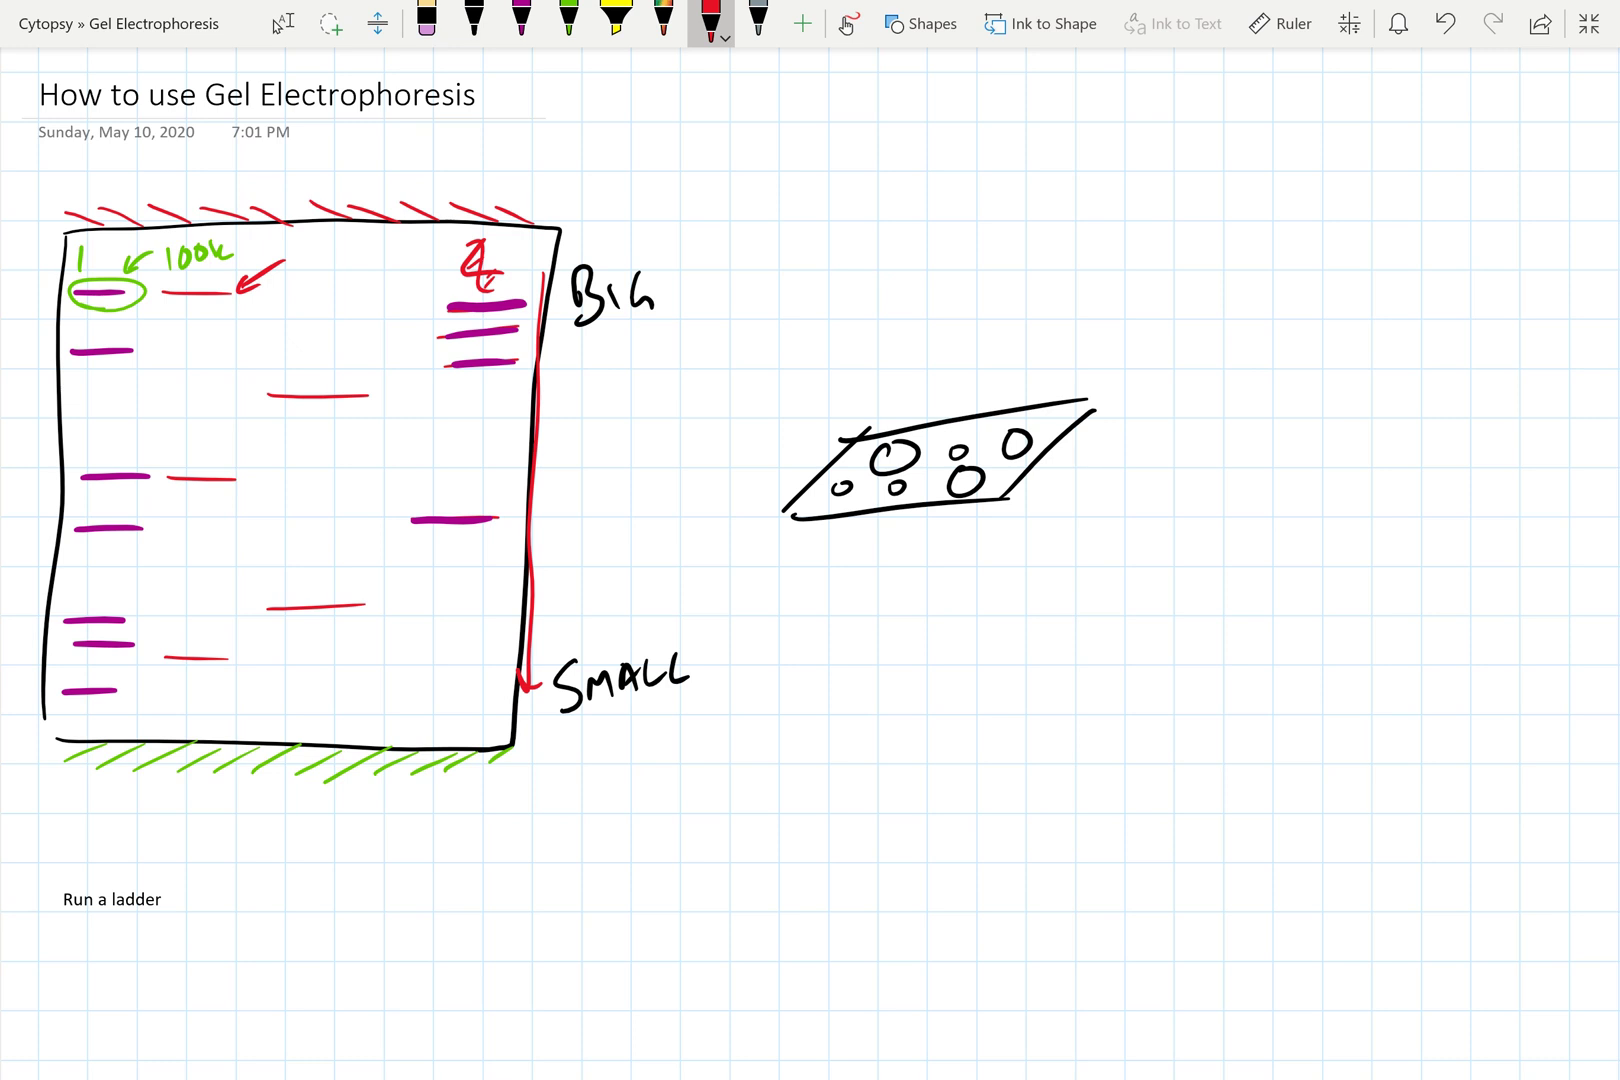
{"action": "mouse_move", "coordinate": [257, 461]}
{"action": "left_mouse_down"}
{"action": "mouse_move", "coordinate": [264, 478]}
{"action": "mouse_move", "coordinate": [290, 445]}
{"action": "left_mouse_up"}
{"action": "mouse_move", "coordinate": [238, 322]}
{"action": "left_mouse_down"}
{"action": "mouse_move", "coordinate": [272, 300]}
{"action": "mouse_move", "coordinate": [288, 330]}
{"action": "left_mouse_up"}
{"action": "left_click", "coordinate": [616, 20]}
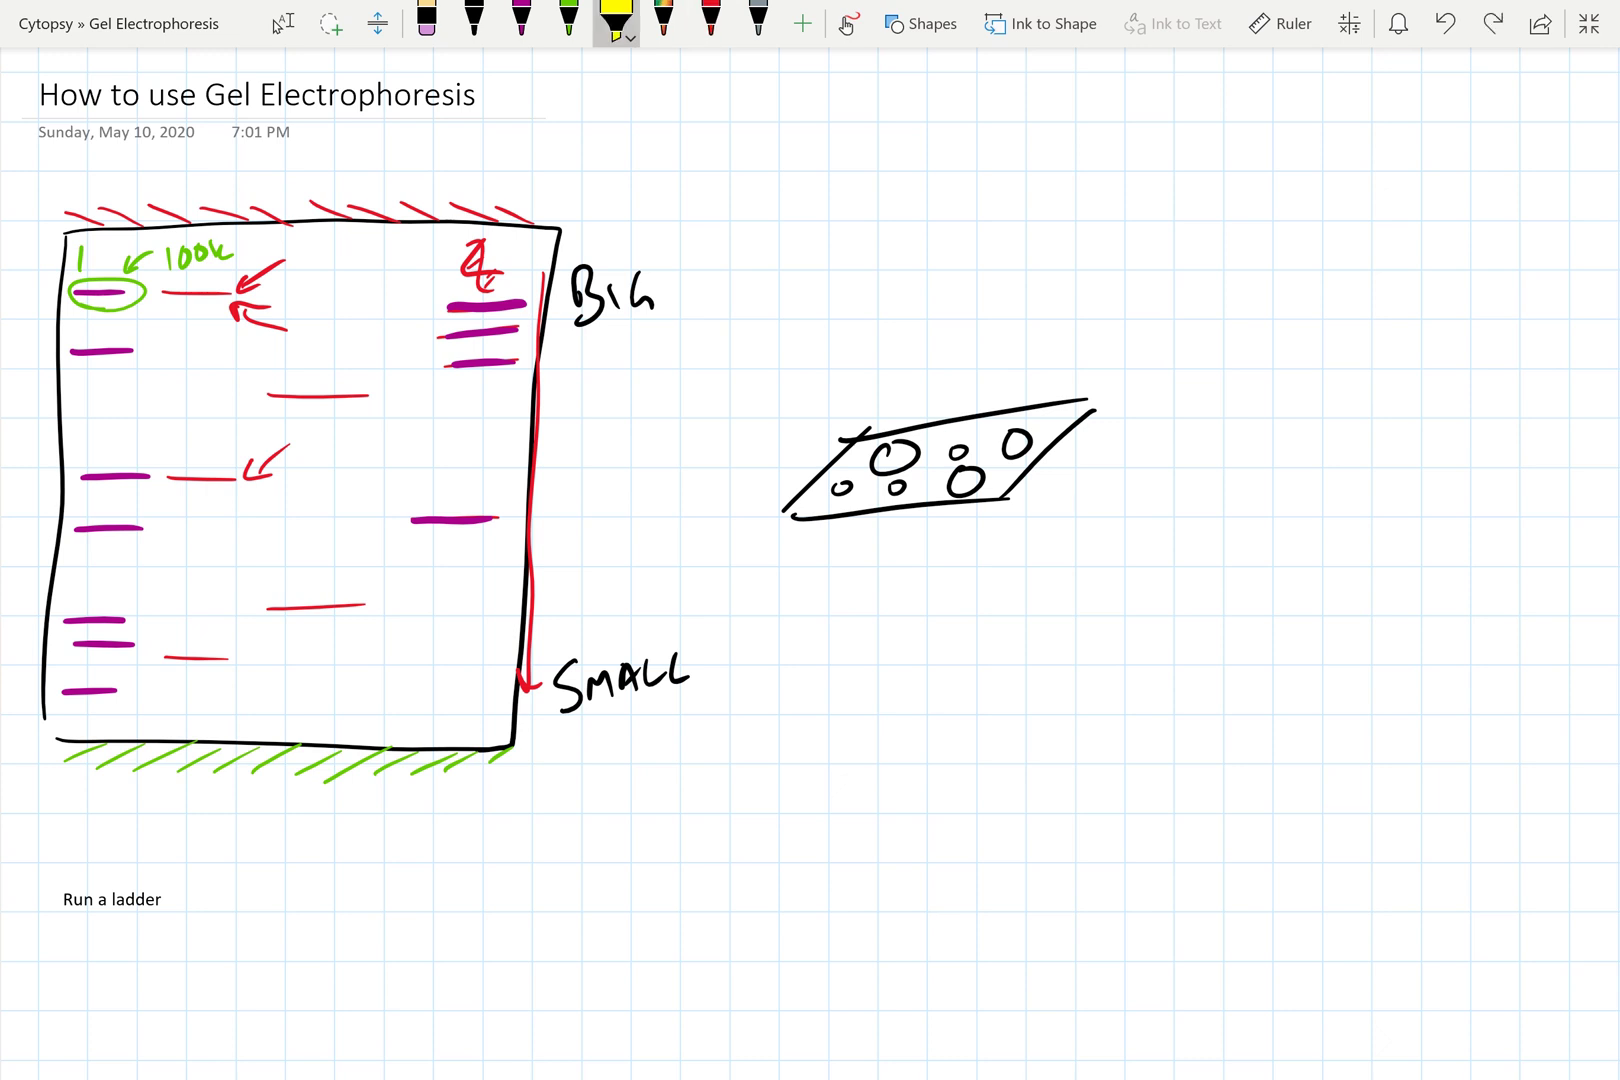
{"action": "left_click_drag", "start_coordinate": [157, 293], "coordinate": [240, 293]}
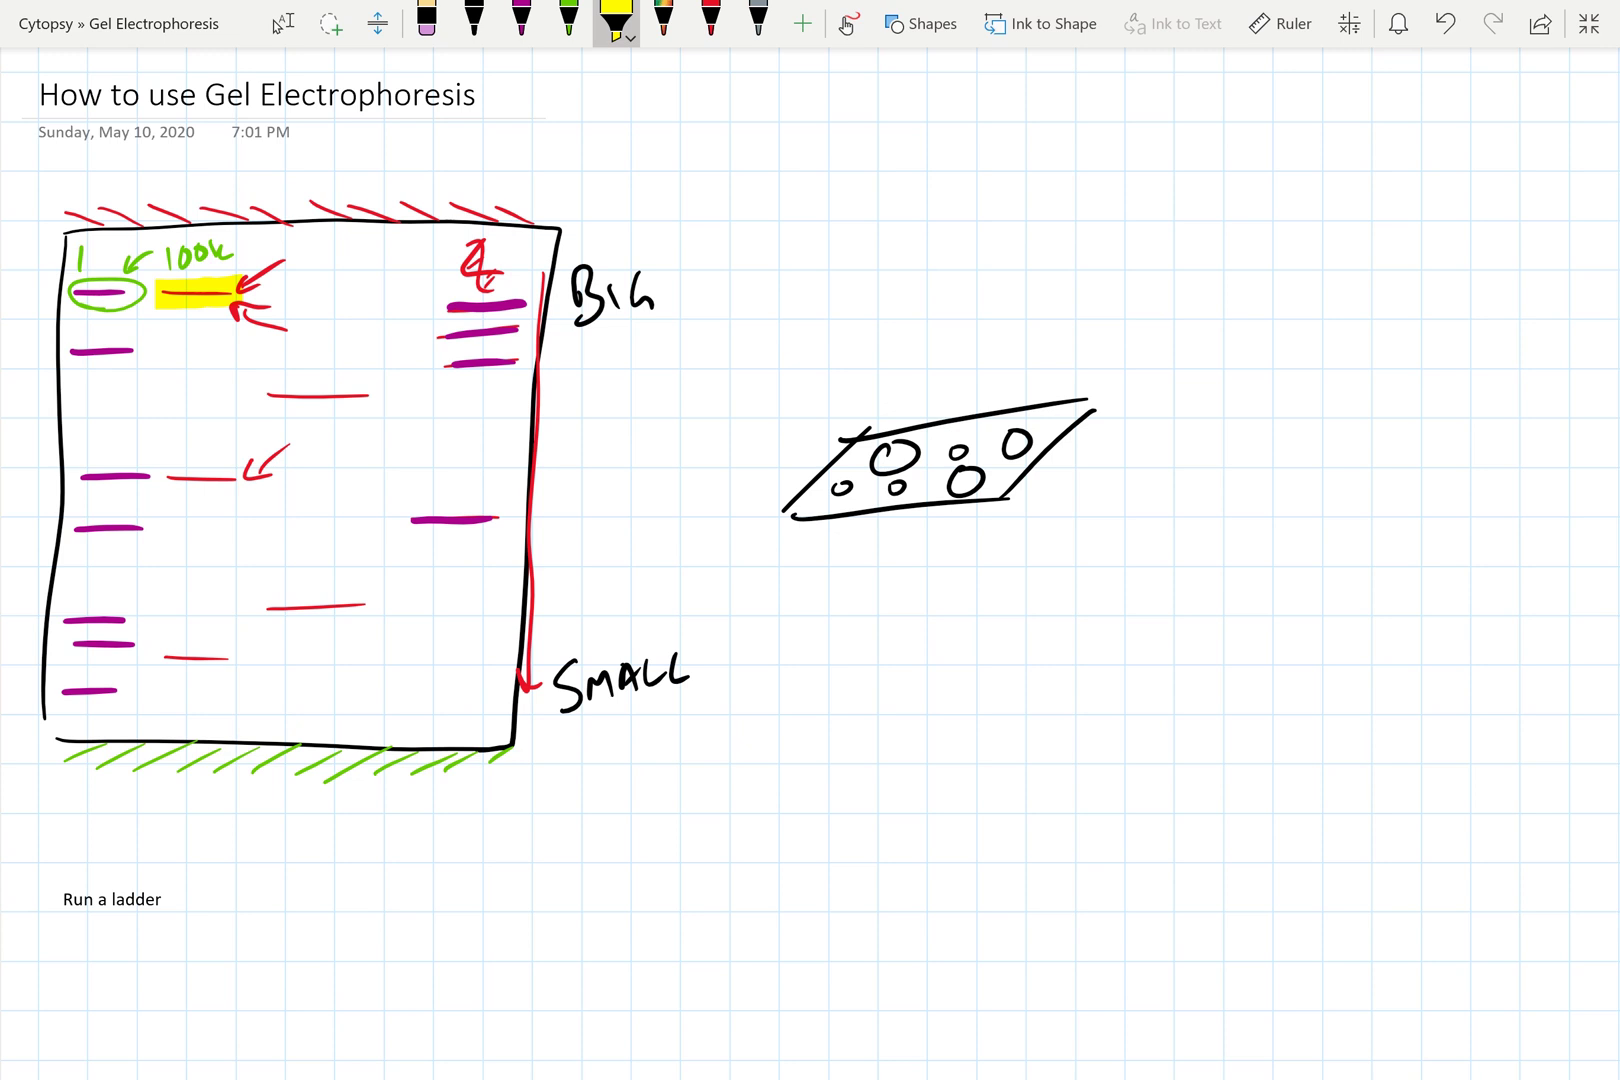
Draw a magenta upward arrow below the ladder lane and write LADDER under the gel
{"action": "left_click", "coordinate": [520, 20]}
{"action": "mouse_move", "coordinate": [97, 713]}
{"action": "left_mouse_down"}
{"action": "mouse_move", "coordinate": [102, 828]}
{"action": "mouse_move", "coordinate": [129, 721]}
{"action": "left_mouse_up"}
{"action": "mouse_move", "coordinate": [138, 805]}
{"action": "left_mouse_down"}
{"action": "mouse_move", "coordinate": [160, 848]}
{"action": "mouse_move", "coordinate": [262, 848]}
{"action": "mouse_move", "coordinate": [289, 815]}
{"action": "left_mouse_up"}
{"action": "mouse_move", "coordinate": [268, 846]}
{"action": "left_mouse_down"}
{"action": "mouse_move", "coordinate": [306, 840]}
{"action": "mouse_move", "coordinate": [300, 790]}
{"action": "left_mouse_up"}
{"action": "left_click_drag", "start_coordinate": [300, 810], "coordinate": [334, 826]}
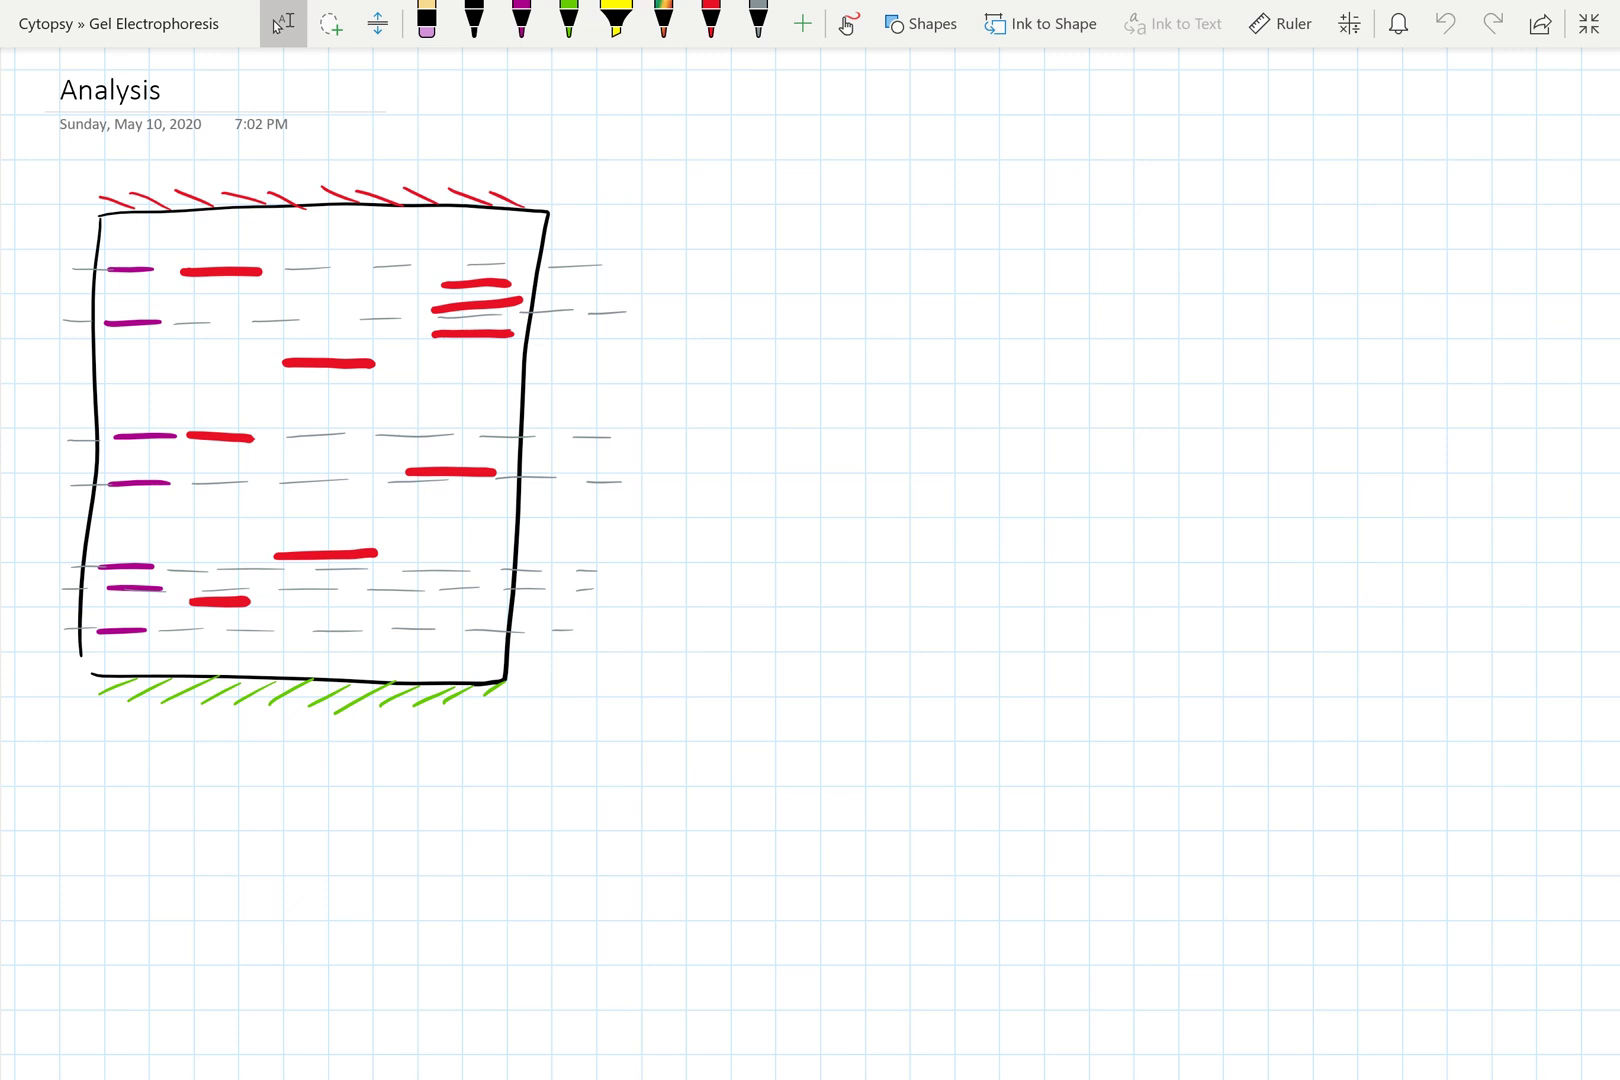
Draw three red downward arrows above the gel's sample lanes
{"action": "left_click", "coordinate": [710, 20]}
{"action": "mouse_move", "coordinate": [230, 137]}
{"action": "left_mouse_down"}
{"action": "mouse_move", "coordinate": [233, 190]}
{"action": "mouse_move", "coordinate": [250, 186]}
{"action": "left_mouse_up"}
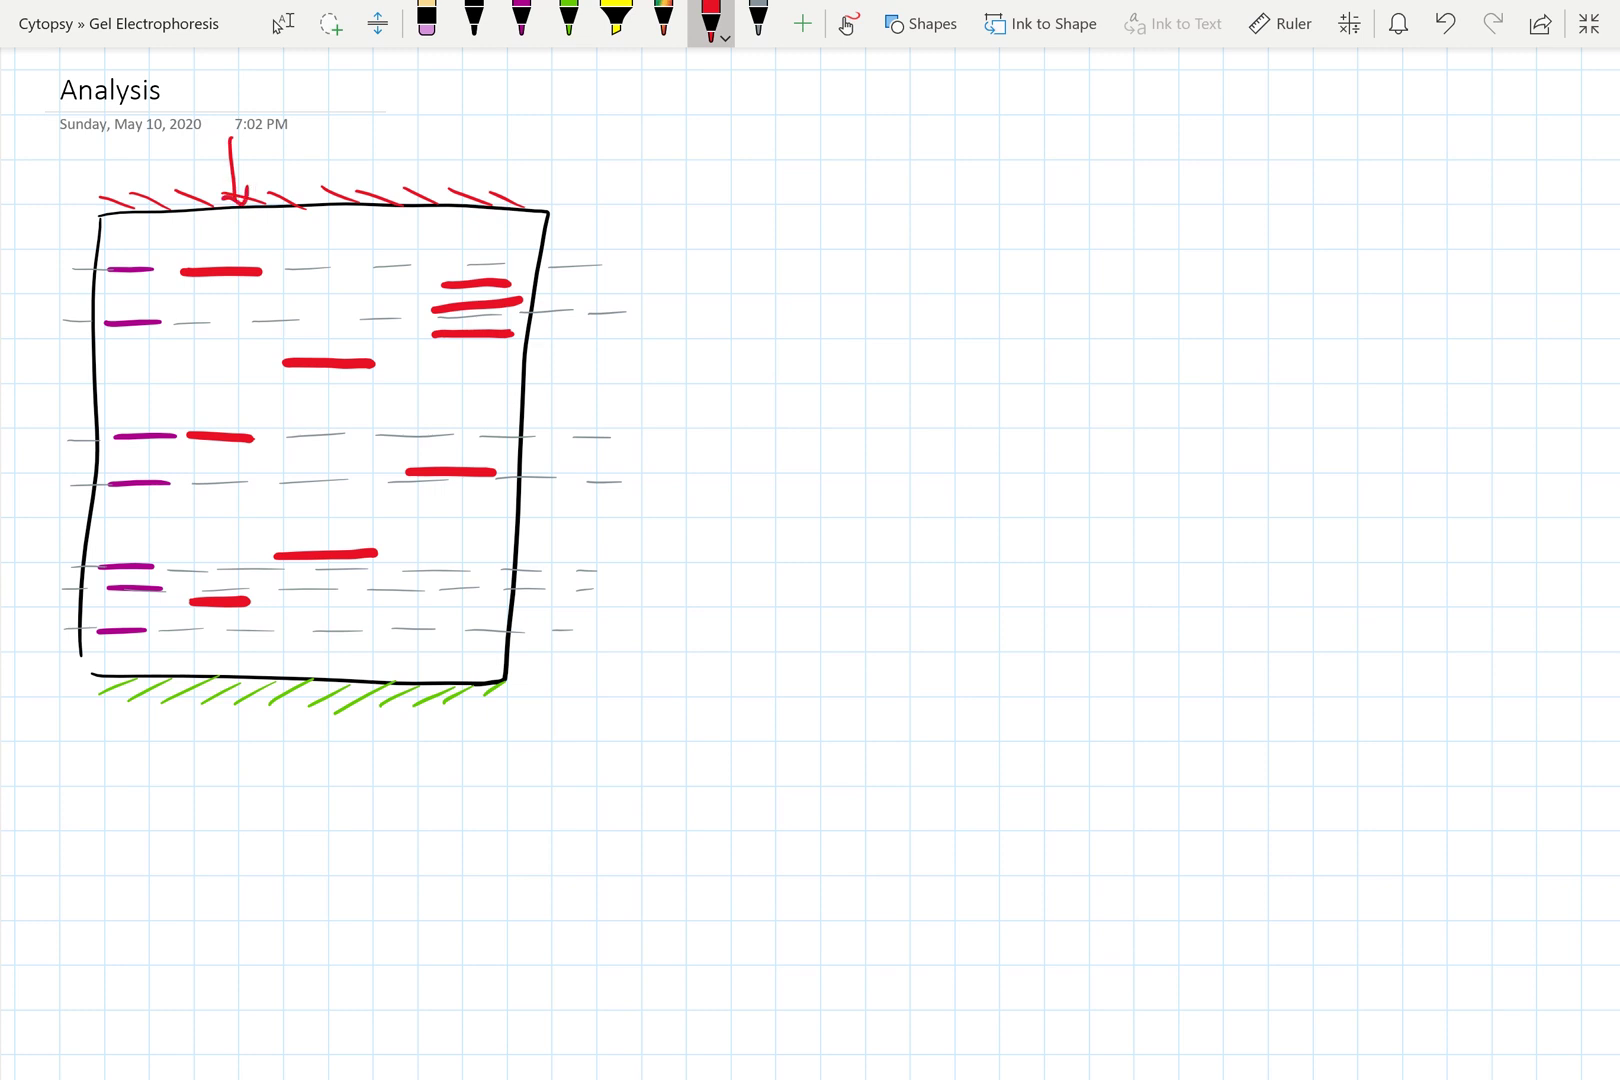
{"action": "mouse_move", "coordinate": [333, 148]}
{"action": "left_mouse_down"}
{"action": "mouse_move", "coordinate": [347, 270]}
{"action": "mouse_move", "coordinate": [362, 248]}
{"action": "left_mouse_up"}
{"action": "left_click_drag", "start_coordinate": [486, 146], "coordinate": [482, 230]}
{"action": "left_click_drag", "start_coordinate": [482, 230], "coordinate": [520, 210]}
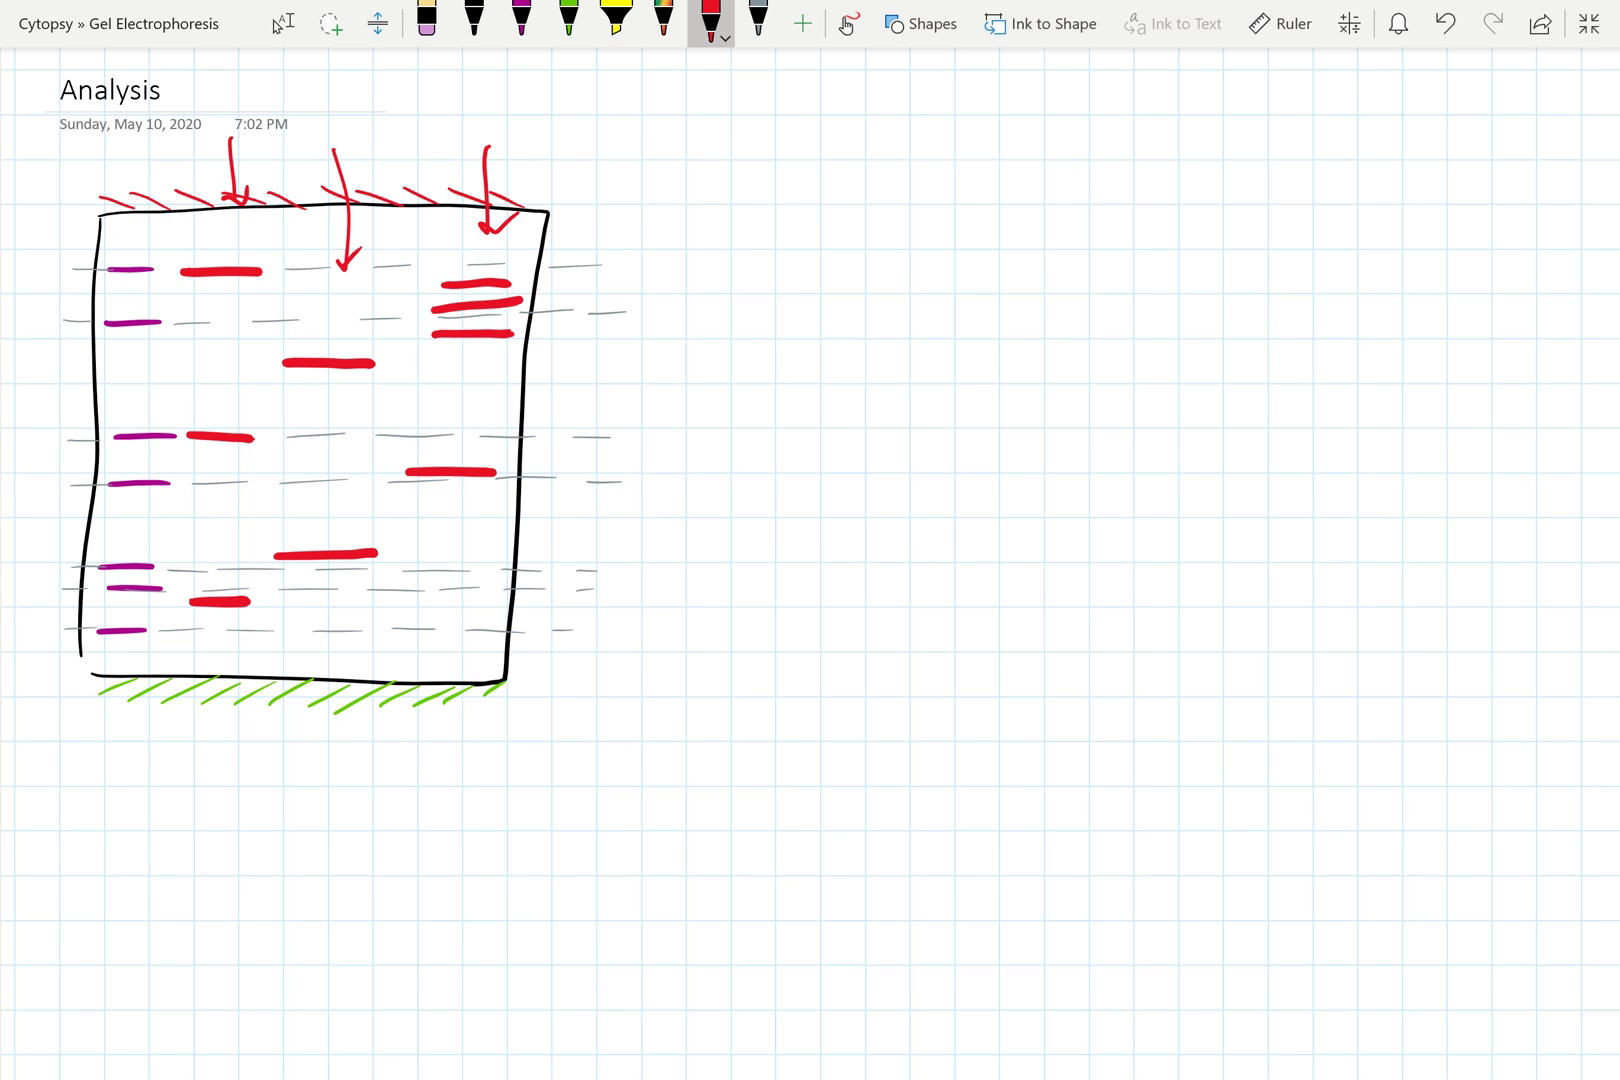
Draw a purple upward arrow beneath the ladder lane
{"action": "left_click", "coordinate": [521, 20]}
{"action": "mouse_move", "coordinate": [106, 683]}
{"action": "left_mouse_down"}
{"action": "mouse_move", "coordinate": [122, 662]}
{"action": "mouse_move", "coordinate": [143, 676]}
{"action": "left_mouse_up"}
{"action": "left_click_drag", "start_coordinate": [122, 668], "coordinate": [126, 740]}
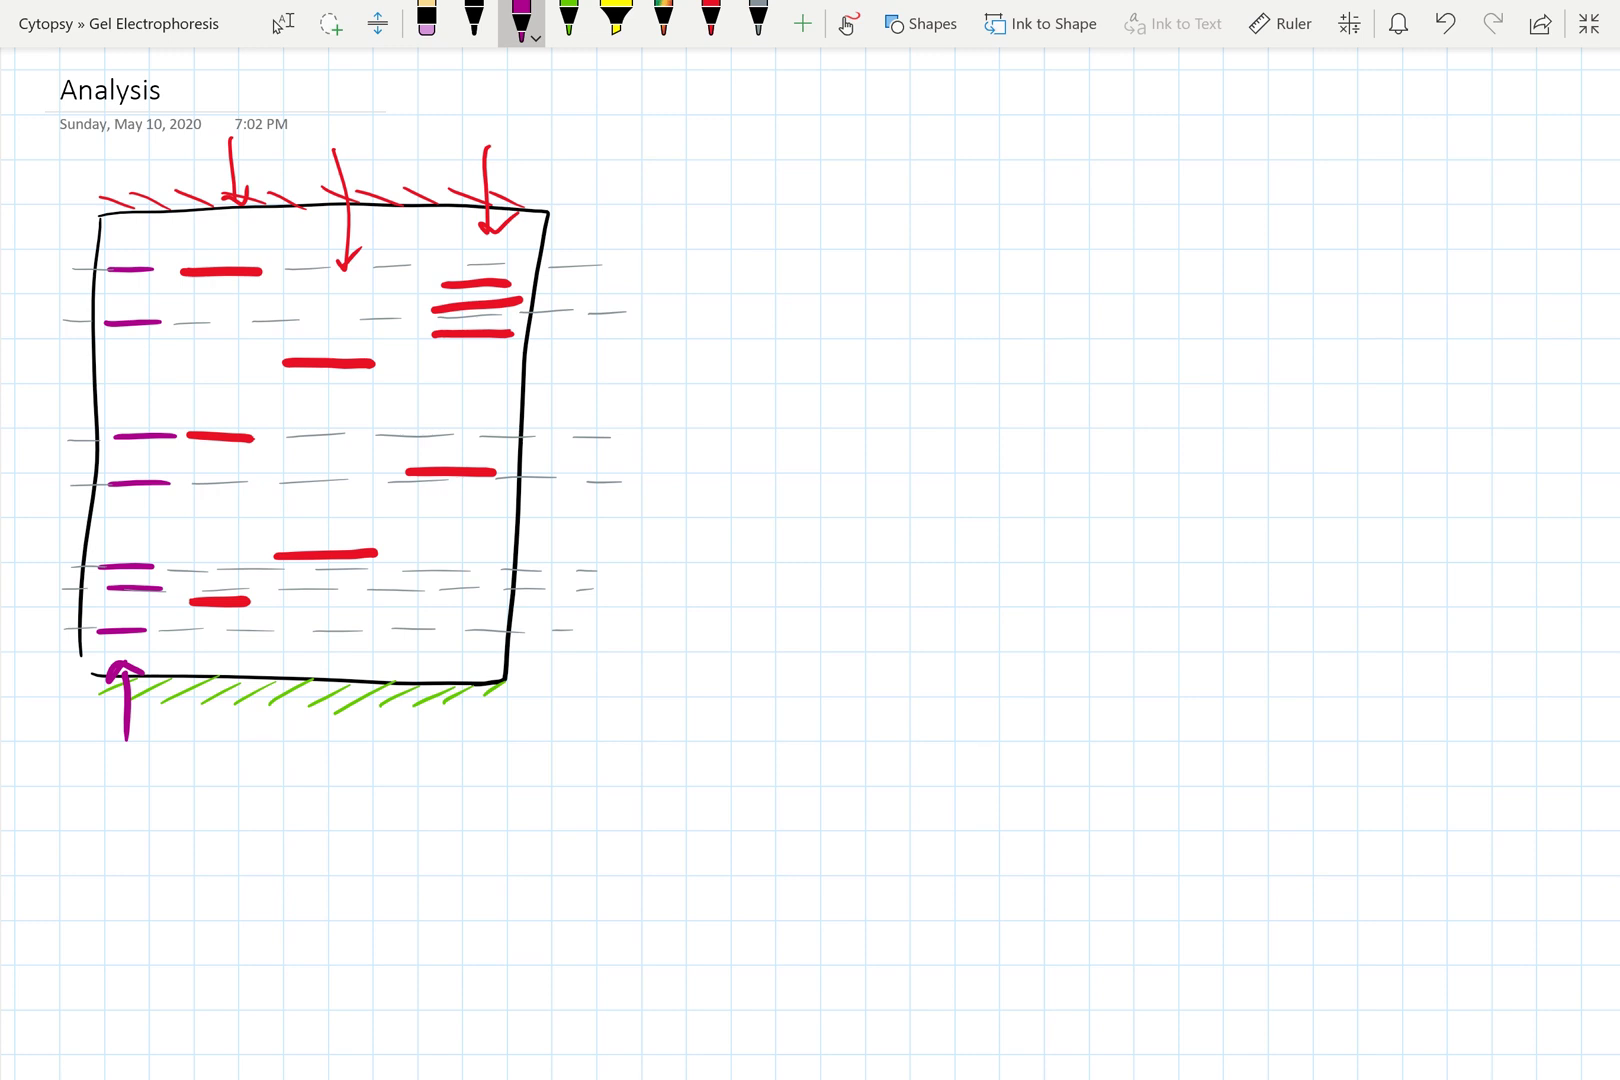
Draw the graph's rising diagonal line and axes, labelling the vertical axis SIZE
{"action": "left_click_drag", "start_coordinate": [675, 700], "coordinate": [1120, 408]}
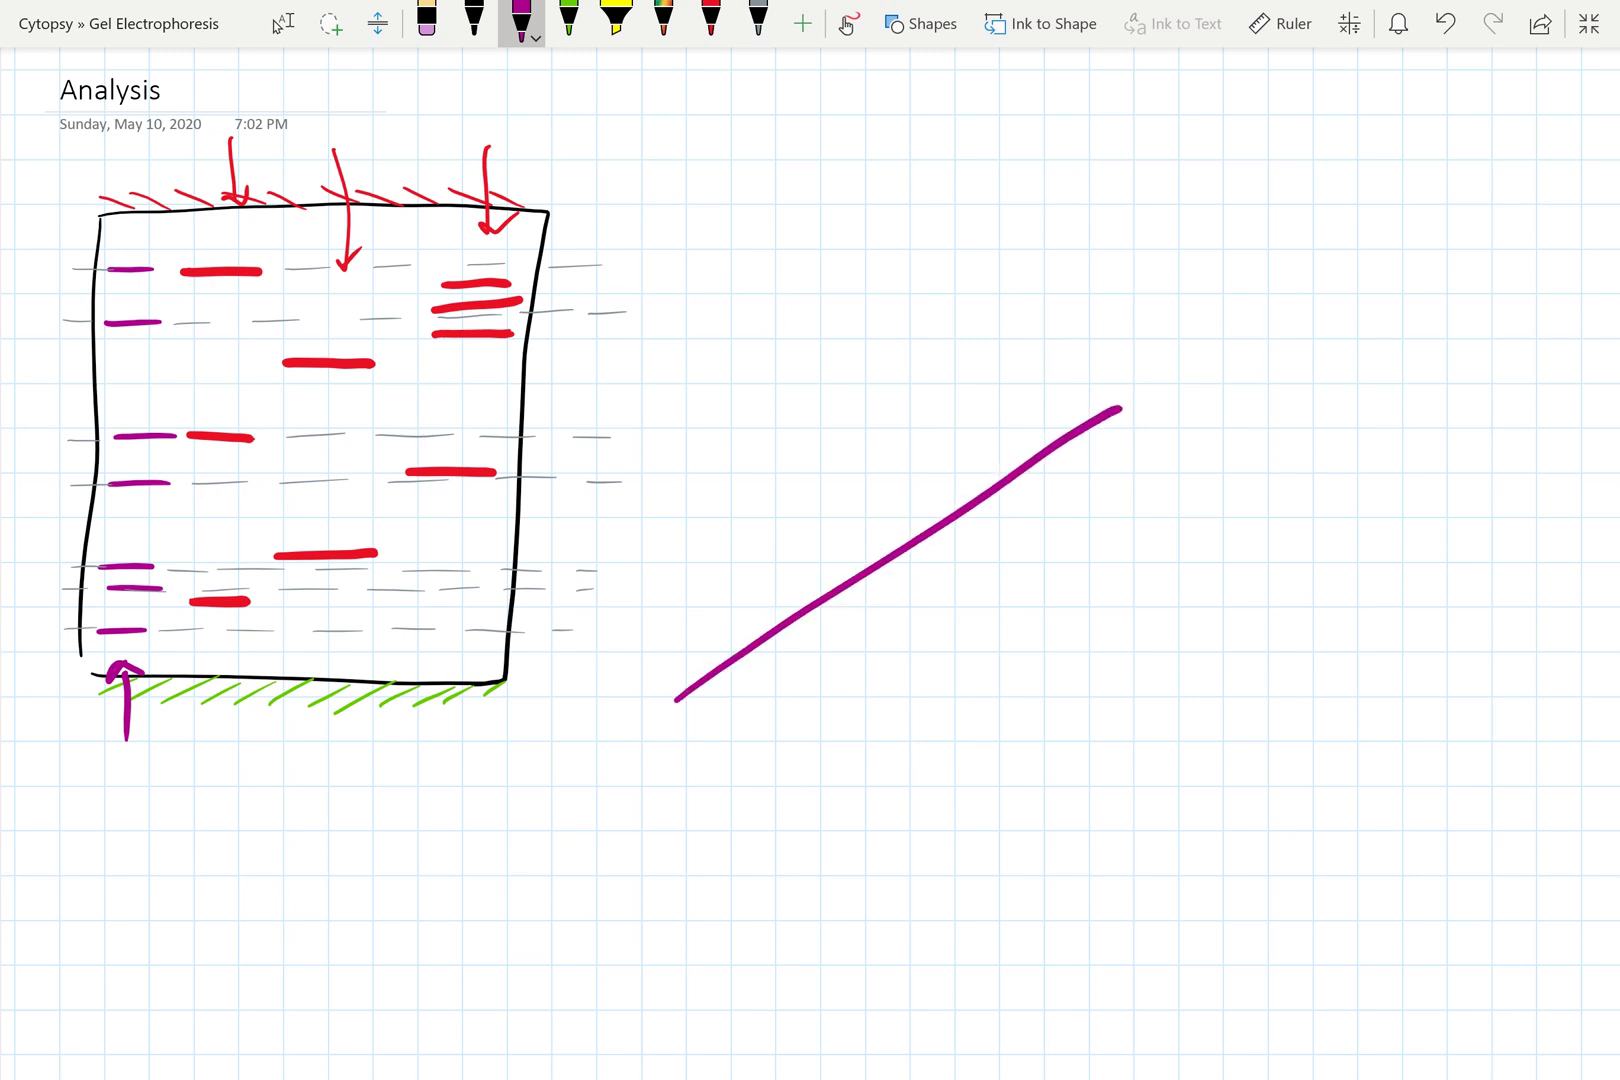
{"action": "mouse_move", "coordinate": [665, 338]}
{"action": "left_mouse_down"}
{"action": "mouse_move", "coordinate": [657, 430]}
{"action": "mouse_move", "coordinate": [937, 757]}
{"action": "mouse_move", "coordinate": [1157, 778]}
{"action": "mouse_move", "coordinate": [1155, 843]}
{"action": "mouse_move", "coordinate": [1186, 787]}
{"action": "left_mouse_up"}
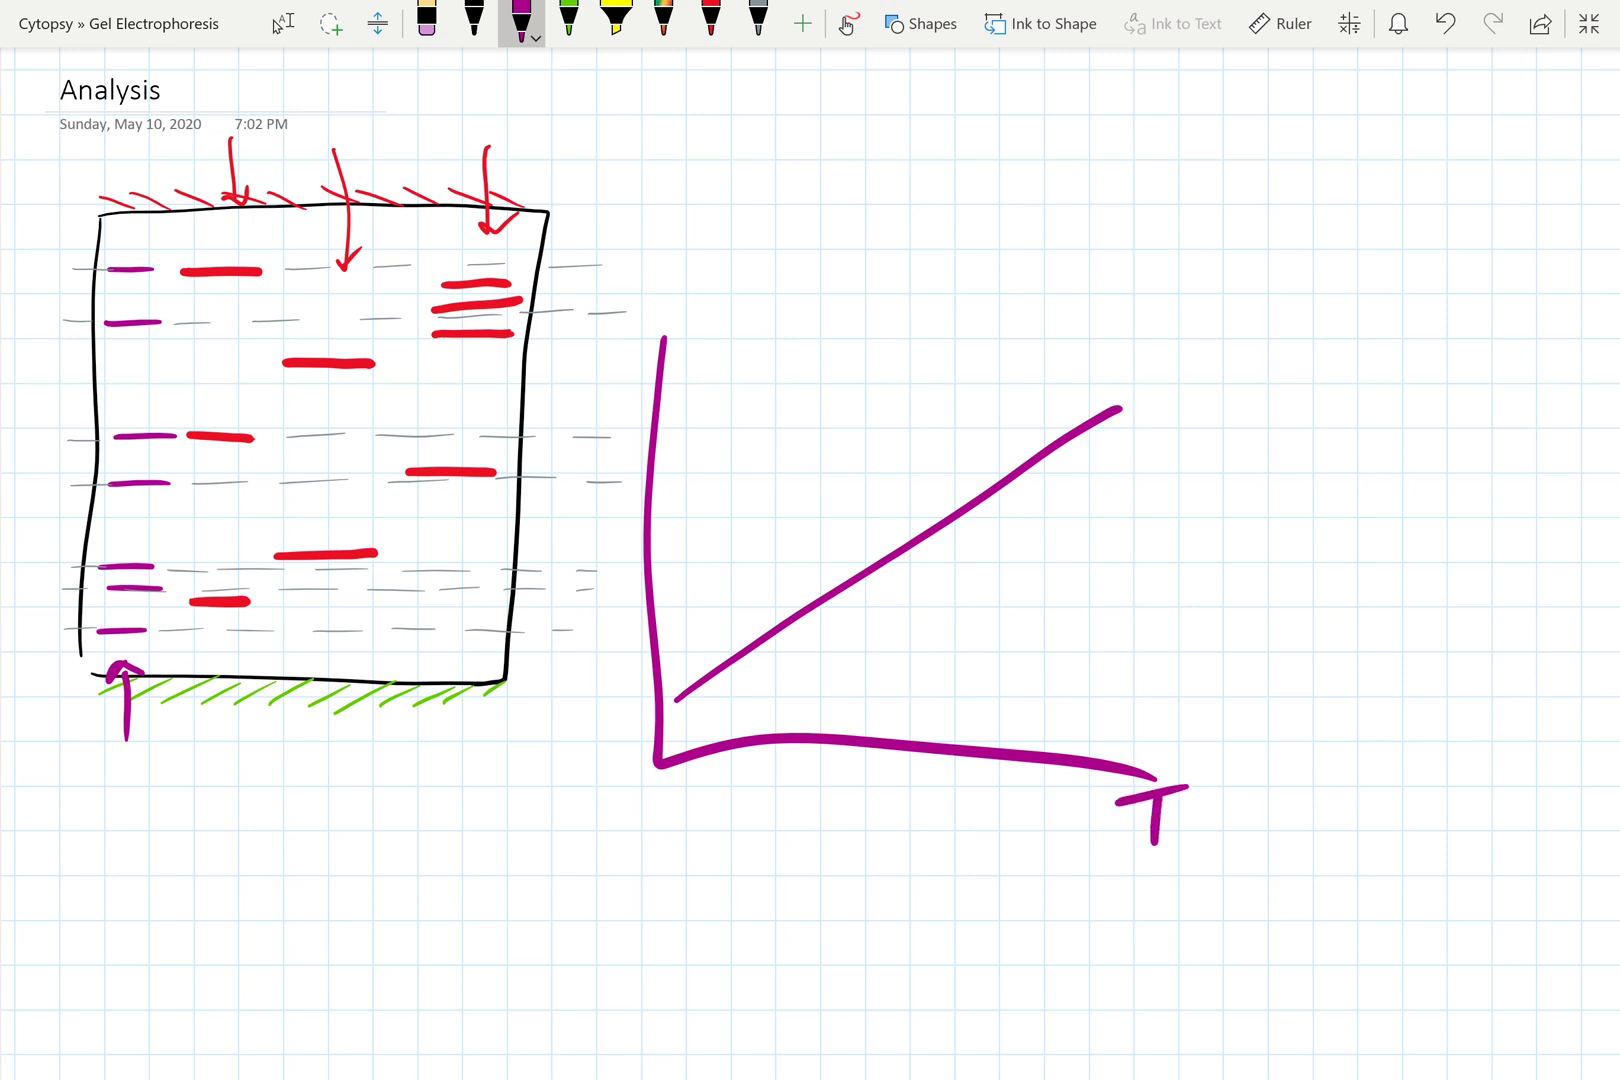
{"action": "left_click_drag", "start_coordinate": [604, 320], "coordinate": [590, 352]}
{"action": "mouse_move", "coordinate": [613, 330]}
{"action": "left_mouse_down"}
{"action": "mouse_move", "coordinate": [617, 352]}
{"action": "mouse_move", "coordinate": [656, 335]}
{"action": "left_mouse_up"}
{"action": "mouse_move", "coordinate": [688, 265]}
{"action": "left_mouse_down"}
{"action": "mouse_move", "coordinate": [684, 312]}
{"action": "mouse_move", "coordinate": [696, 281]}
{"action": "left_mouse_up"}
{"action": "left_click_drag", "start_coordinate": [682, 310], "coordinate": [716, 287]}
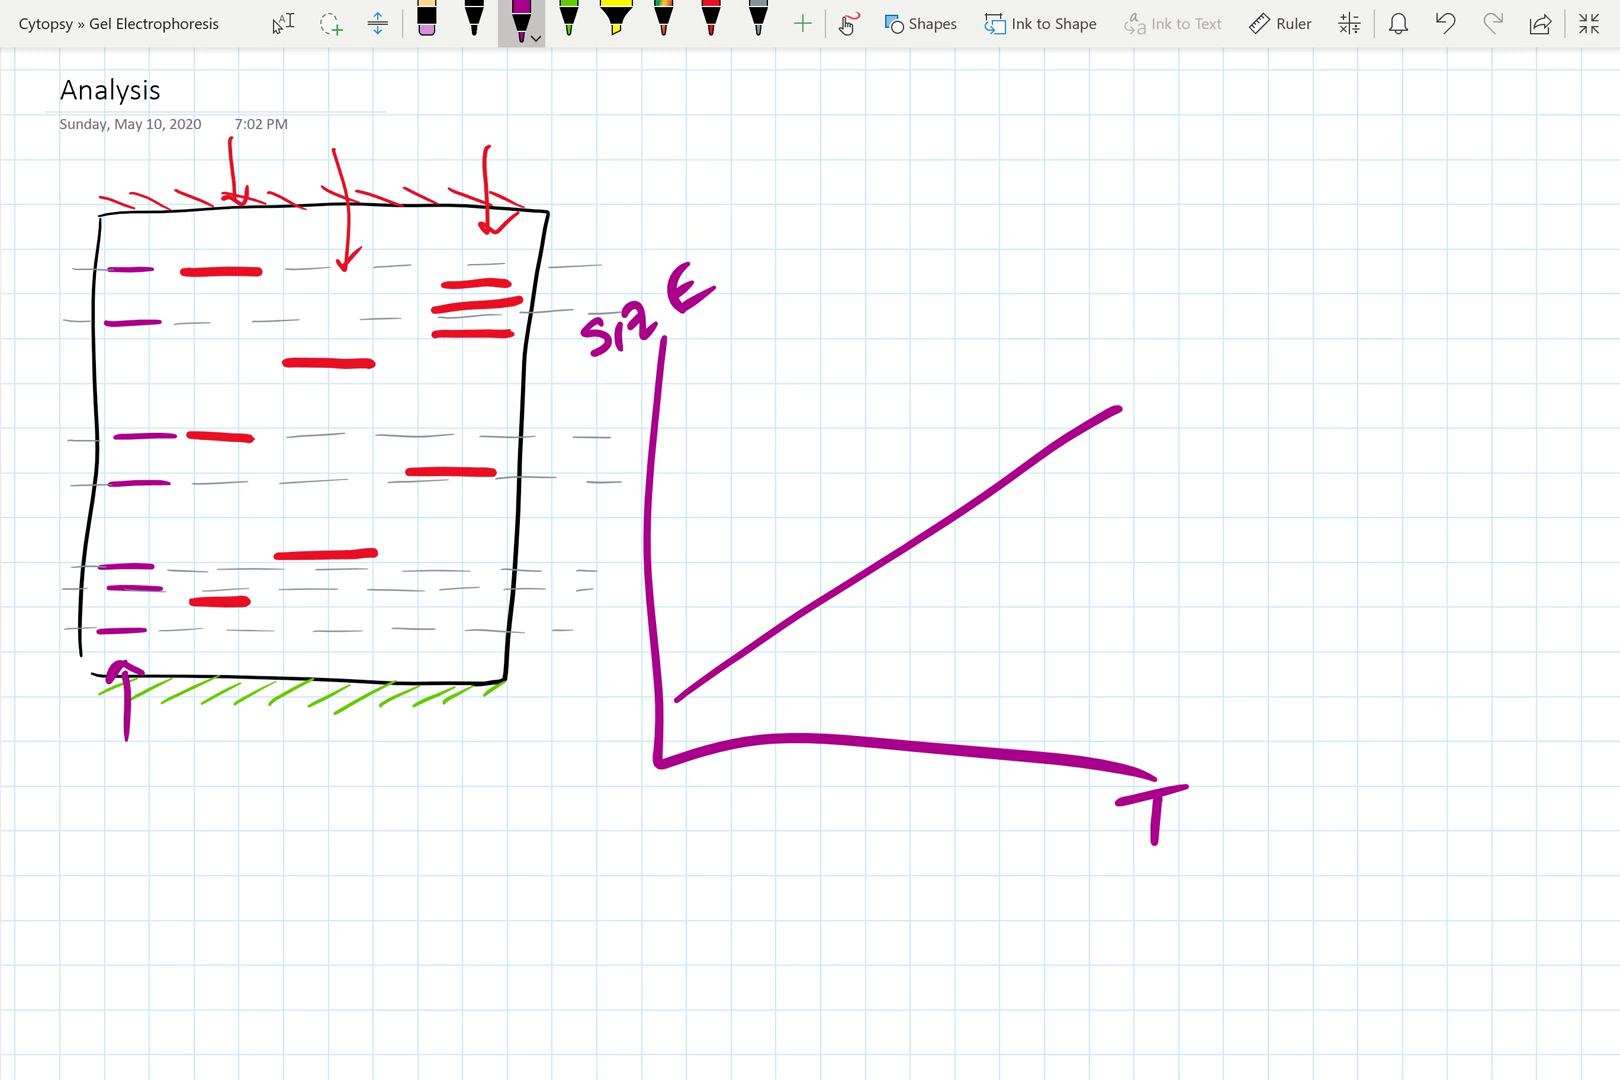
Circle the top and bottom ladder bands in purple and dot the line's upper end
{"action": "mouse_move", "coordinate": [120, 288]}
{"action": "left_mouse_down"}
{"action": "mouse_move", "coordinate": [84, 284]}
{"action": "mouse_move", "coordinate": [100, 300]}
{"action": "left_mouse_up"}
{"action": "left_click_drag", "start_coordinate": [1108, 404], "coordinate": [1120, 410]}
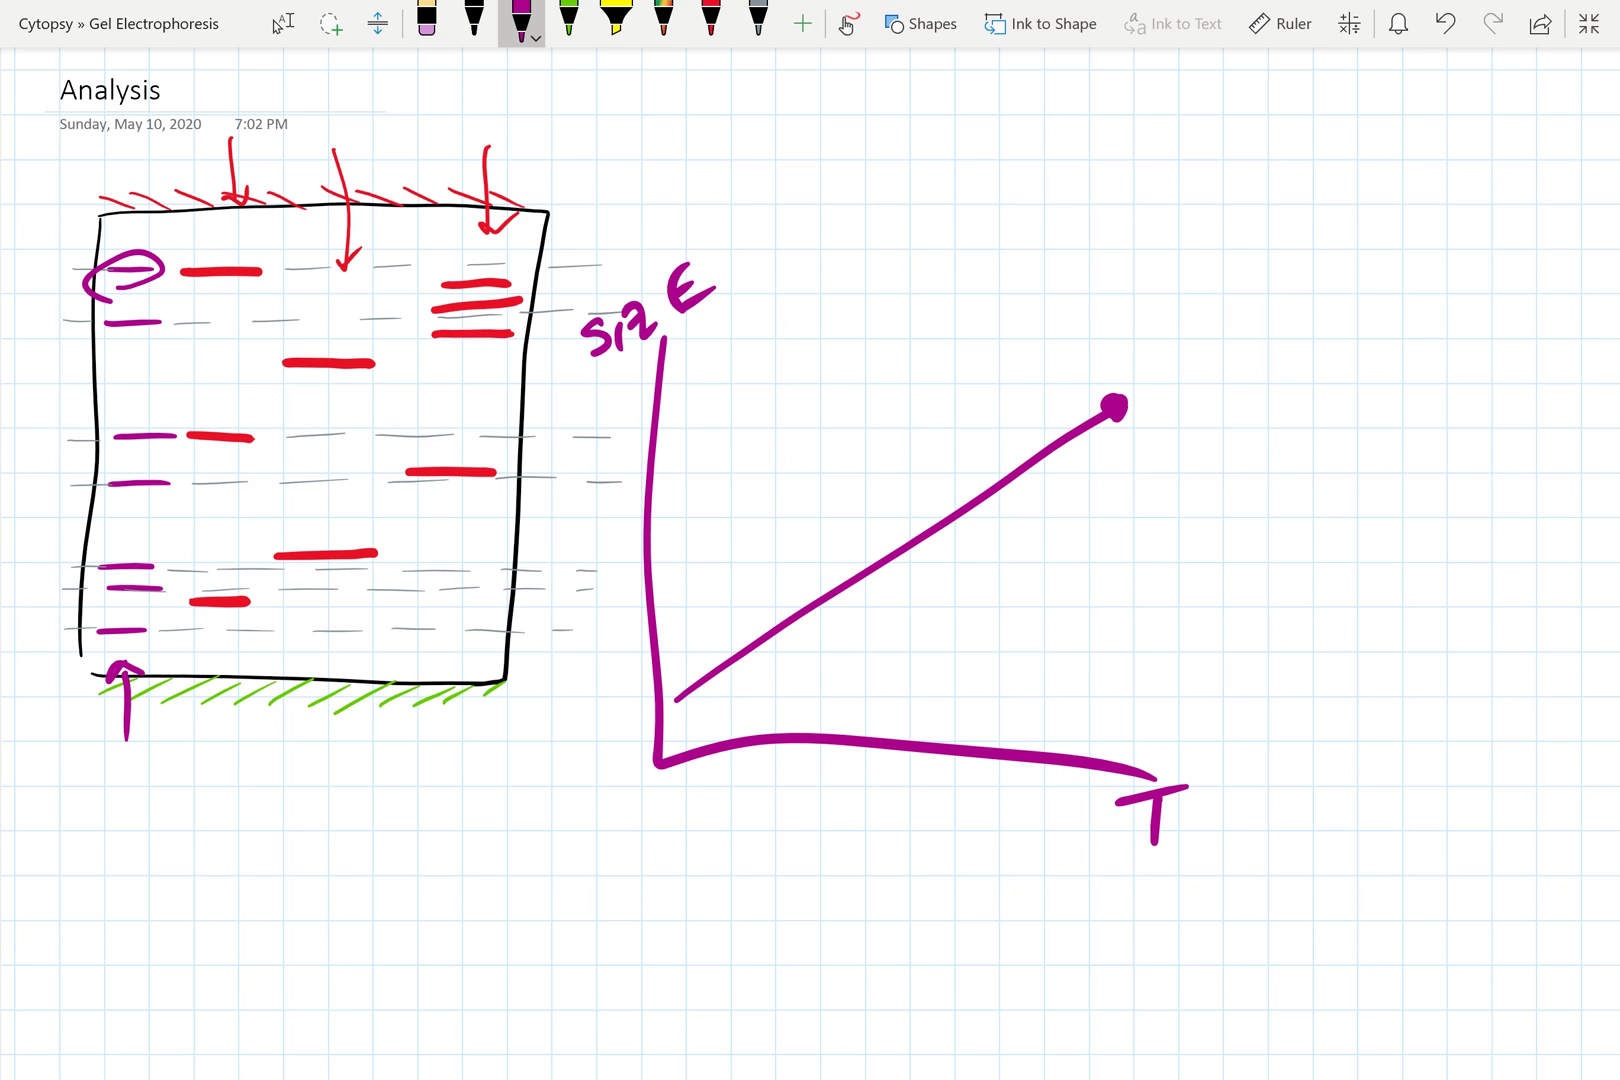
{"action": "mouse_move", "coordinate": [120, 614]}
{"action": "left_mouse_down"}
{"action": "mouse_move", "coordinate": [156, 628]}
{"action": "mouse_move", "coordinate": [112, 611]}
{"action": "left_mouse_up"}
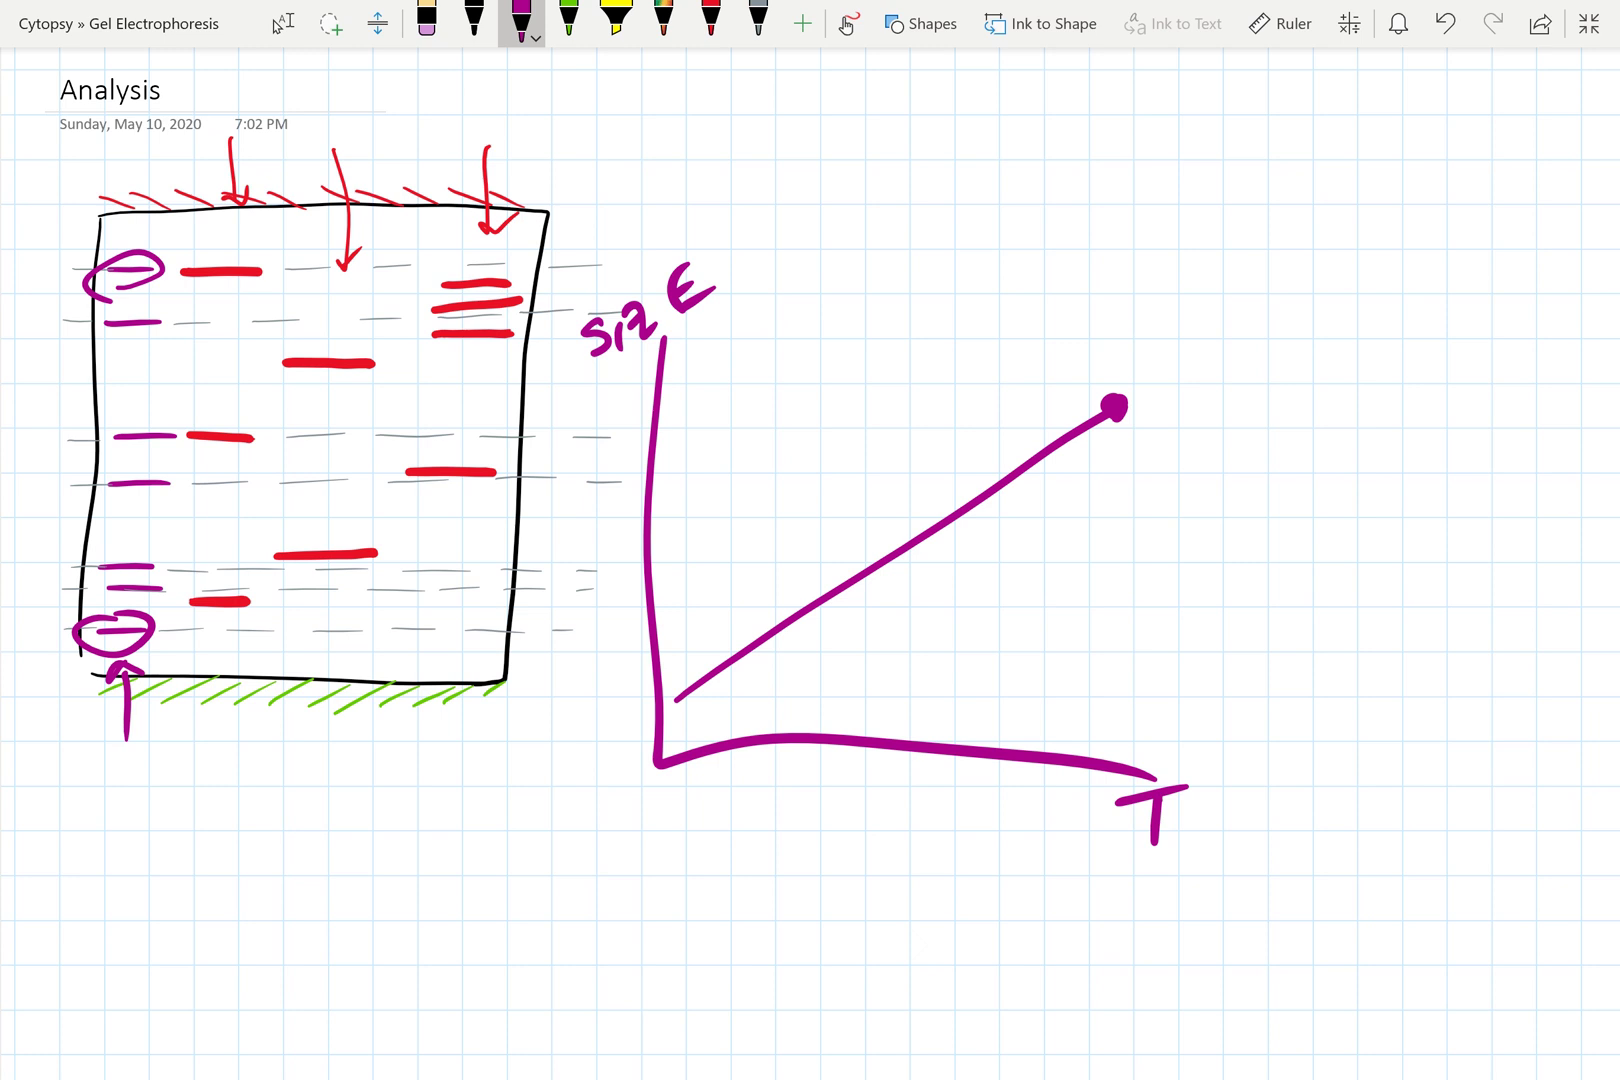
Dot the graph line's lower end, then circle the top and middle sample bands in red
{"action": "left_click", "coordinate": [683, 697]}
{"action": "left_click", "coordinate": [710, 20]}
{"action": "left_click", "coordinate": [710, 20]}
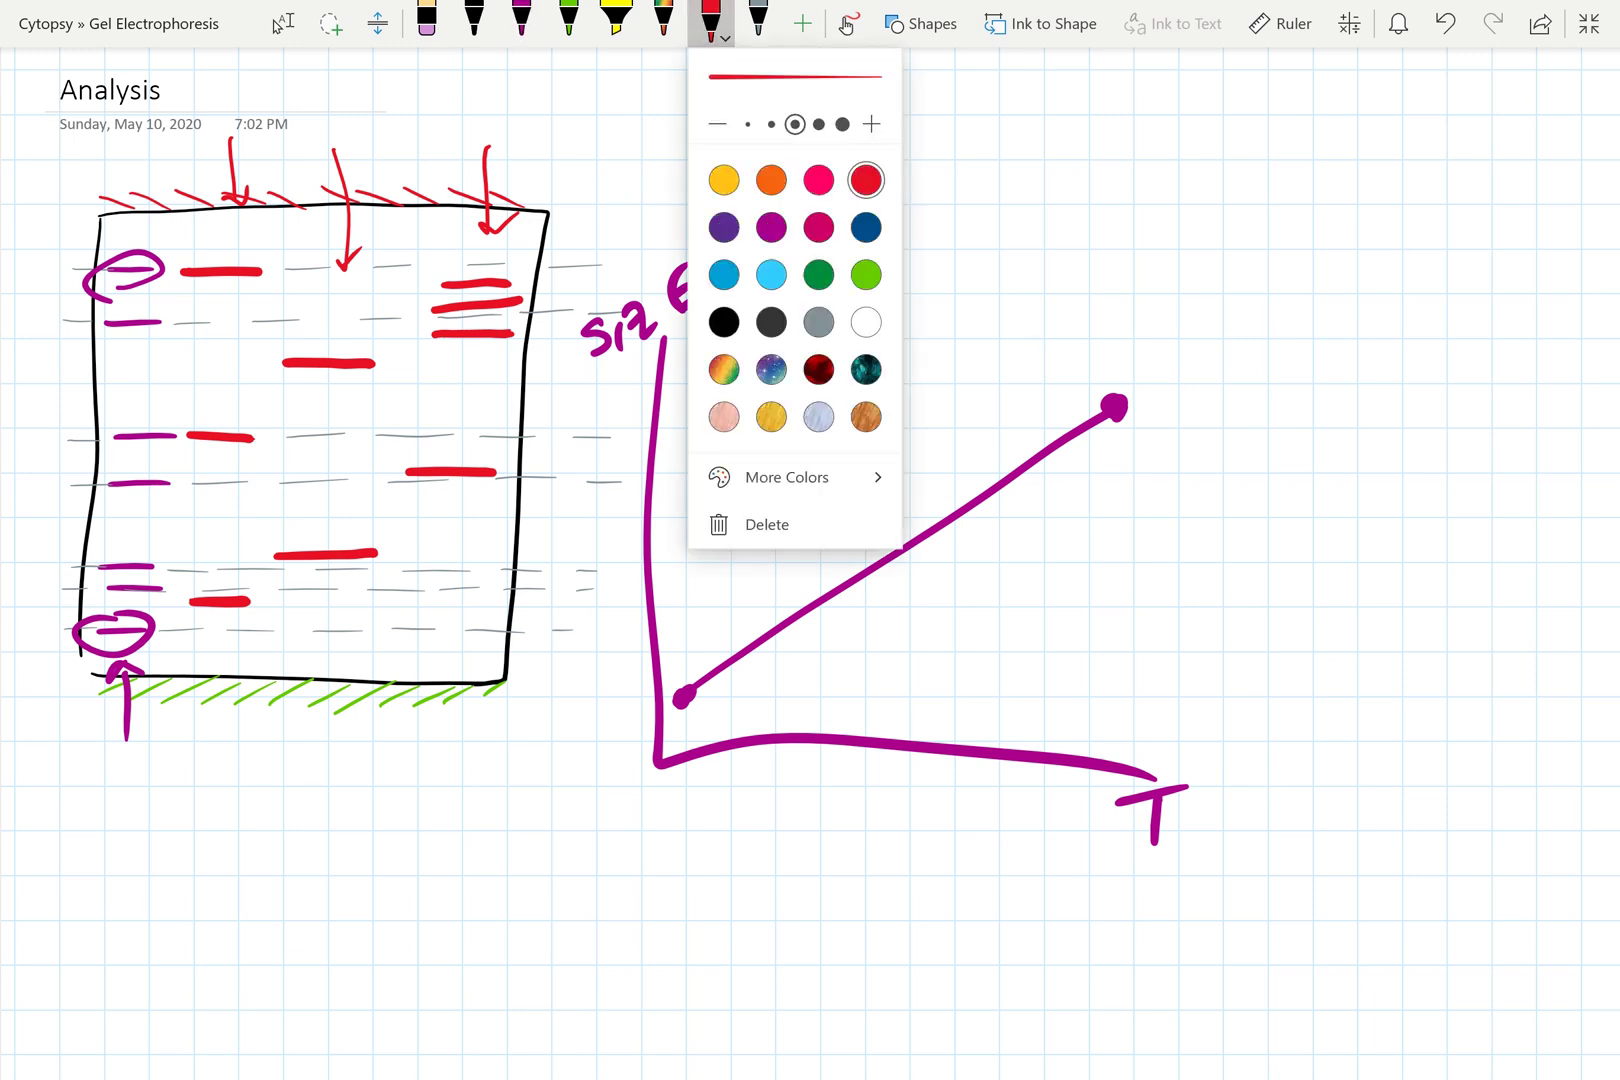
{"action": "key", "text": "Escape"}
{"action": "left_click_drag", "start_coordinate": [252, 239], "coordinate": [268, 244]}
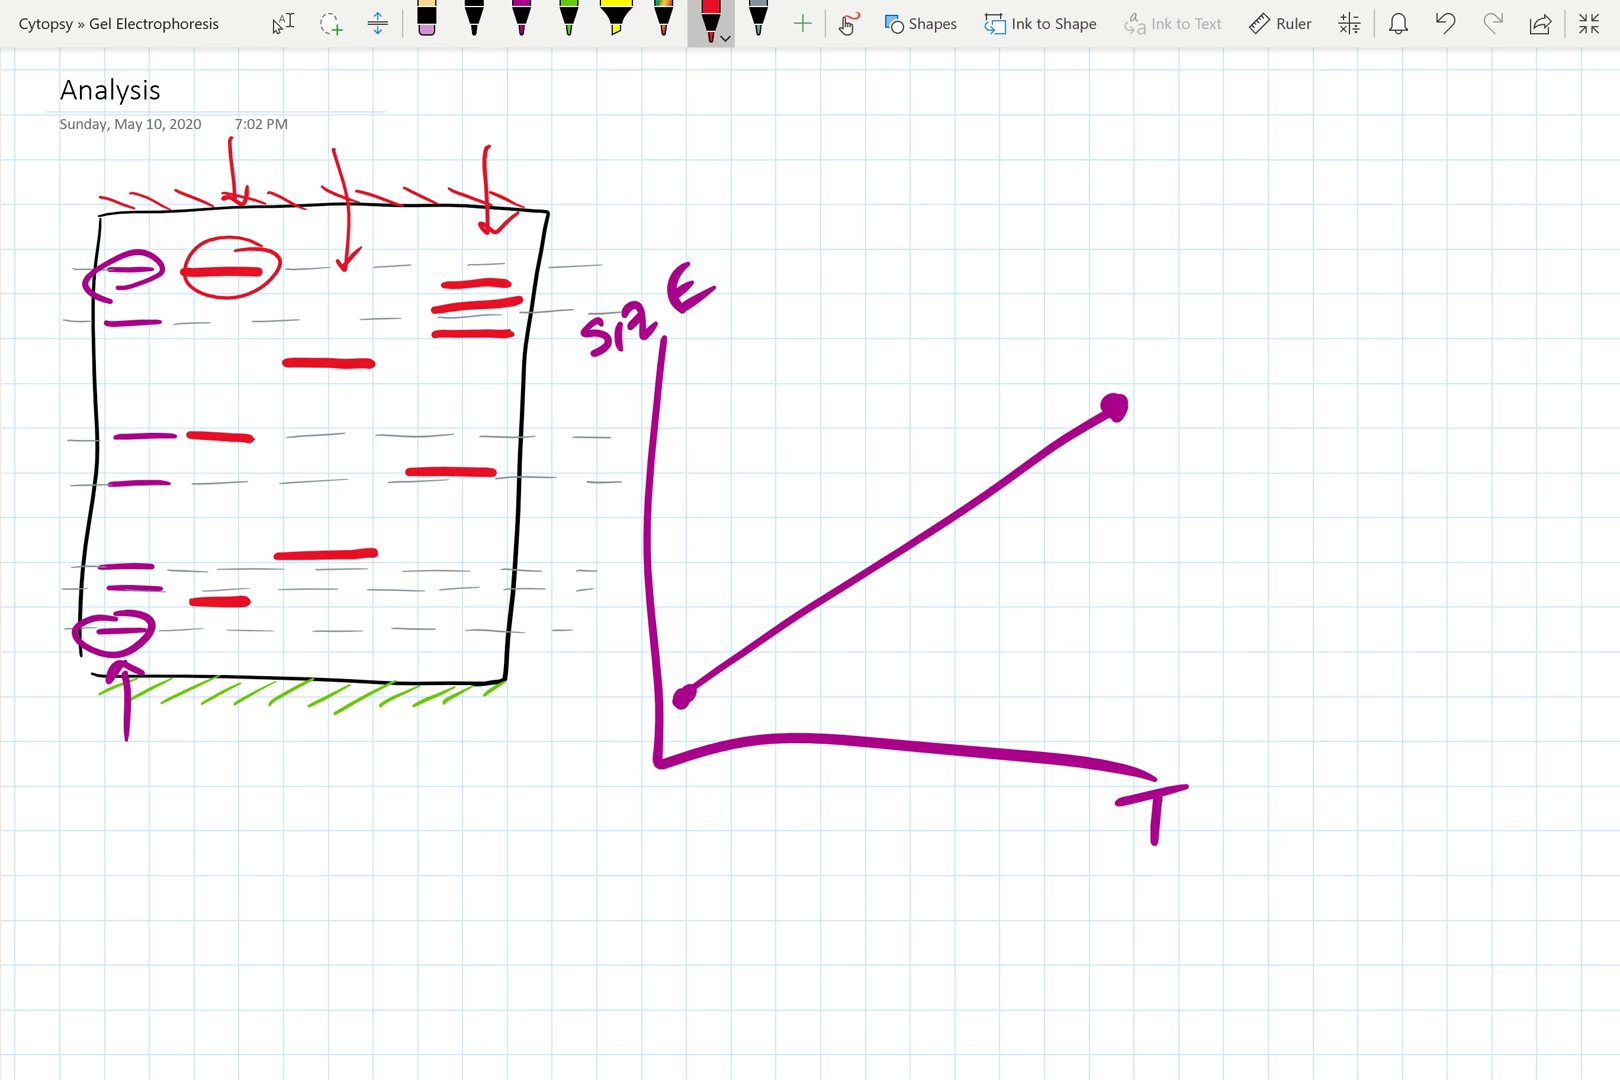
{"action": "mouse_move", "coordinate": [238, 409]}
{"action": "left_mouse_down"}
{"action": "mouse_move", "coordinate": [262, 410]}
{"action": "mouse_move", "coordinate": [232, 405]}
{"action": "left_mouse_up"}
Mark y, x, z on the lower, middle and top sample bands, with matching x, y, z points along the graph line
{"action": "mouse_move", "coordinate": [876, 541]}
{"action": "left_mouse_down"}
{"action": "mouse_move", "coordinate": [921, 569]}
{"action": "mouse_move", "coordinate": [882, 582]}
{"action": "left_mouse_up"}
{"action": "left_click_drag", "start_coordinate": [214, 567], "coordinate": [246, 584]}
{"action": "left_click_drag", "start_coordinate": [251, 563], "coordinate": [237, 597]}
{"action": "left_click_drag", "start_coordinate": [252, 470], "coordinate": [283, 484]}
{"action": "left_click_drag", "start_coordinate": [280, 467], "coordinate": [265, 494]}
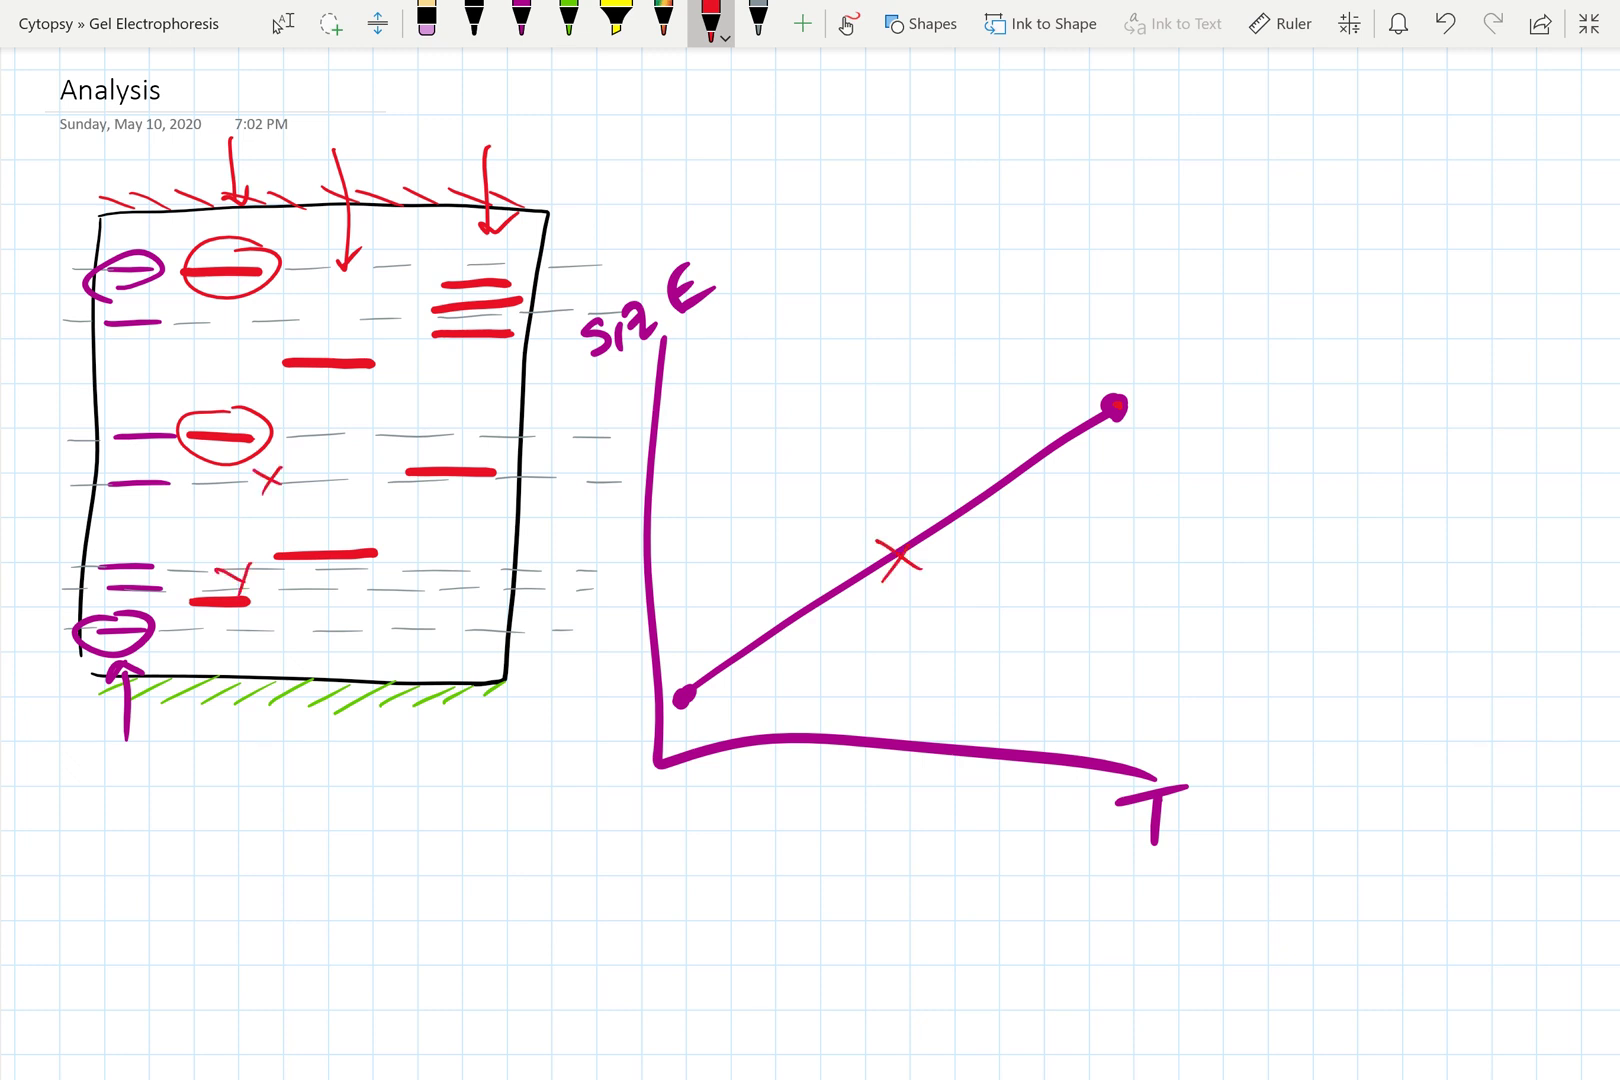
{"action": "left_click_drag", "start_coordinate": [249, 300], "coordinate": [277, 322]}
{"action": "left_click_drag", "start_coordinate": [254, 318], "coordinate": [278, 310]}
{"action": "mouse_move", "coordinate": [1125, 437]}
{"action": "left_mouse_down"}
{"action": "mouse_move", "coordinate": [1160, 458]}
{"action": "mouse_move", "coordinate": [1163, 443]}
{"action": "left_mouse_up"}
{"action": "left_click_drag", "start_coordinate": [720, 643], "coordinate": [748, 675]}
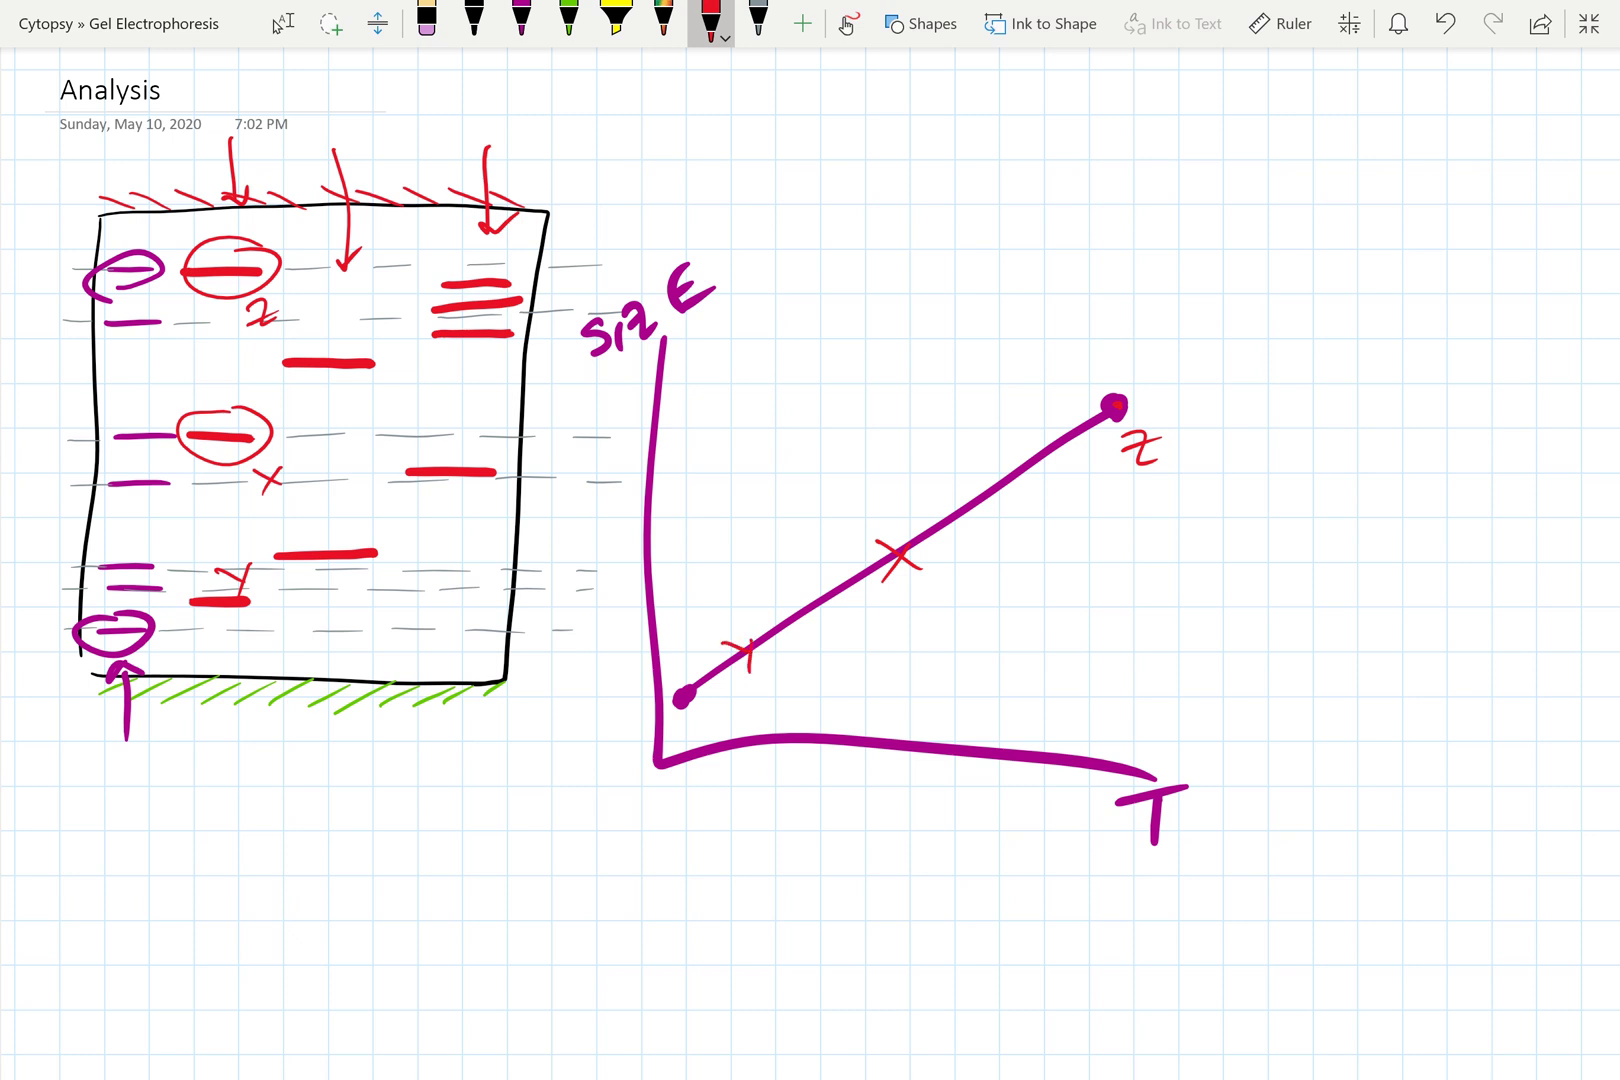